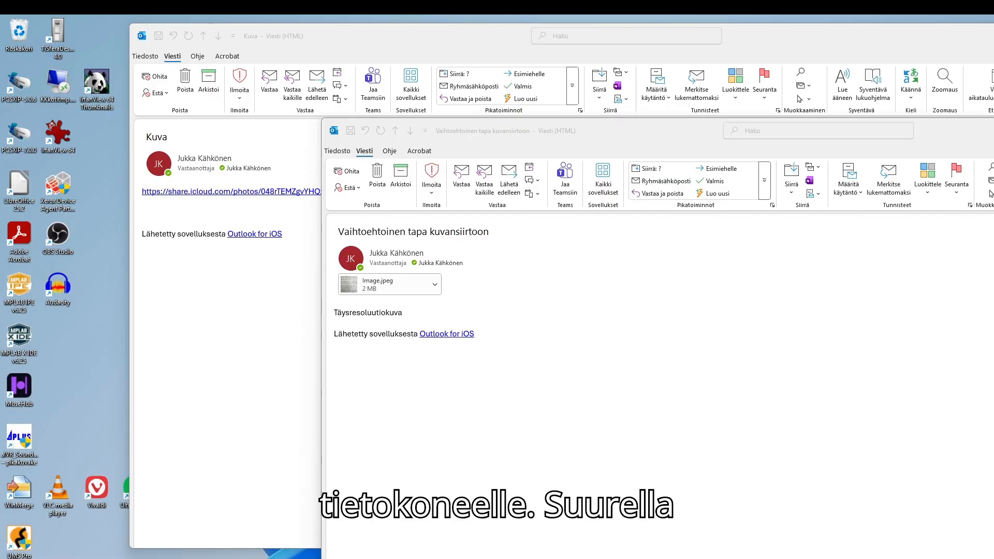
# - View the Image.jpeg attachment of the email "Vaihtoehtoinen tapa kuvansiirtoon" and inspect the sheet music's sharpness up close
pyautogui.moveTo(653, 136); pyautogui.dragTo(468, 219)
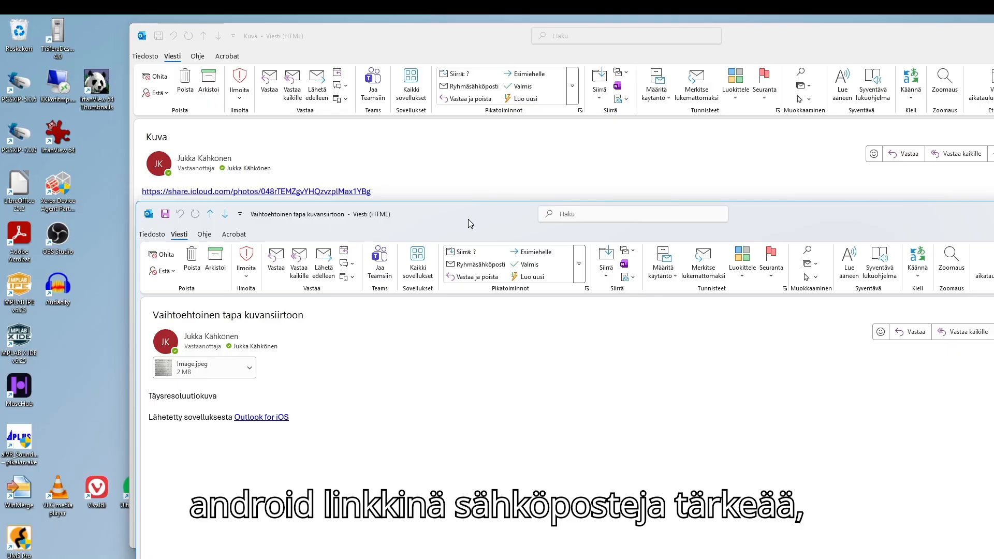
pyautogui.moveTo(468, 218); pyautogui.dragTo(460, 221)
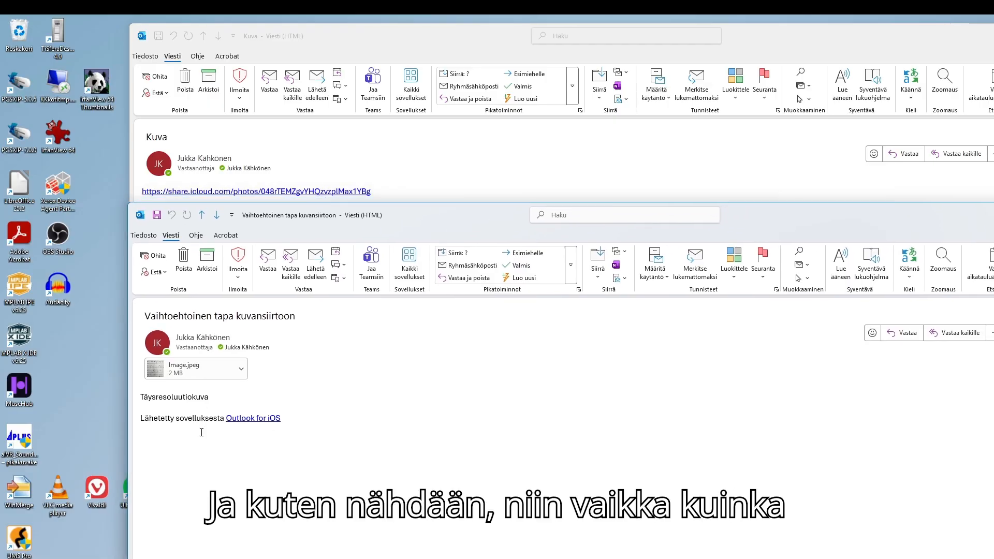
pyautogui.doubleClick(186, 368)
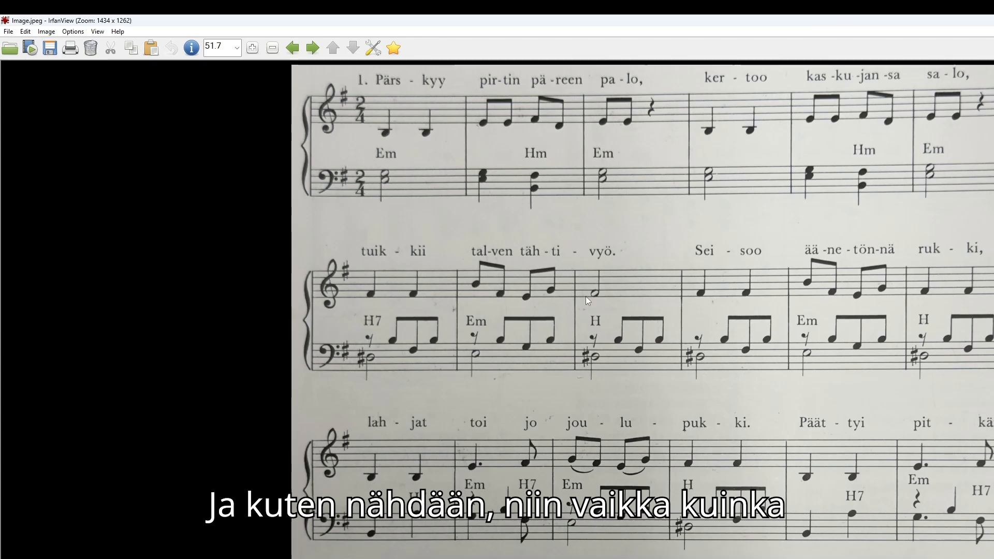
pyautogui.scroll(10, 591, 293)
pyautogui.scroll(5, 659, 387)
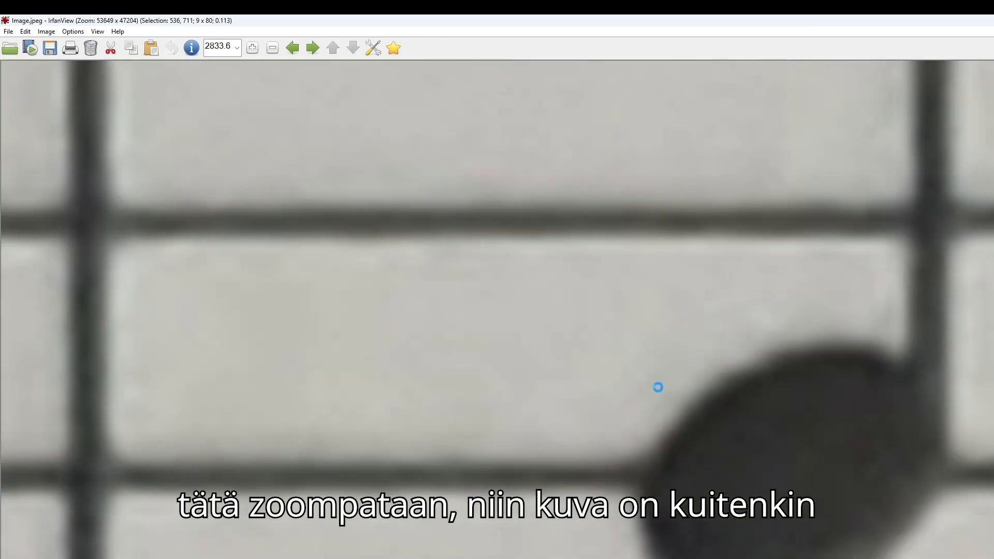
pyautogui.scroll(-8, 659, 387)
pyautogui.press('Escape')
# - Save the Image.jpeg attachment as parskyy1 in the tmp folder on drive F:
pyautogui.rightClick(155, 368)
pyautogui.click(195, 437)
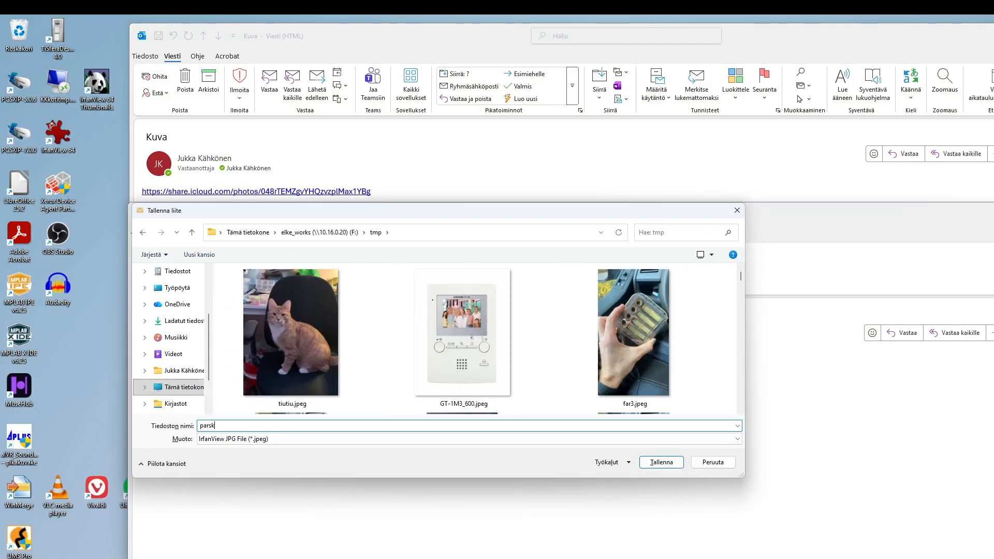
pyautogui.press('Return')
# - Launch Audiveris and dismiss its OCR languages dialog
pyautogui.press('super+s')
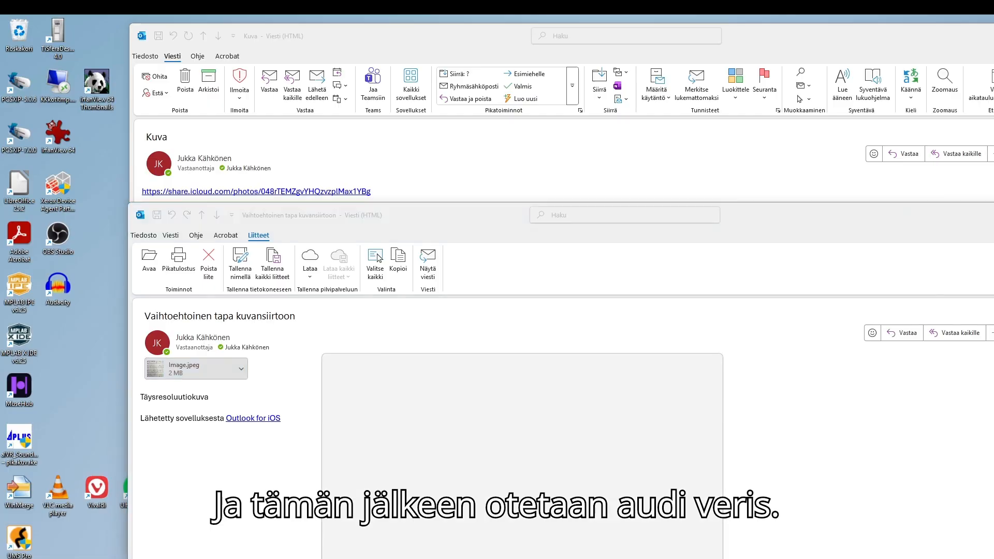
pyautogui.click(347, 396)
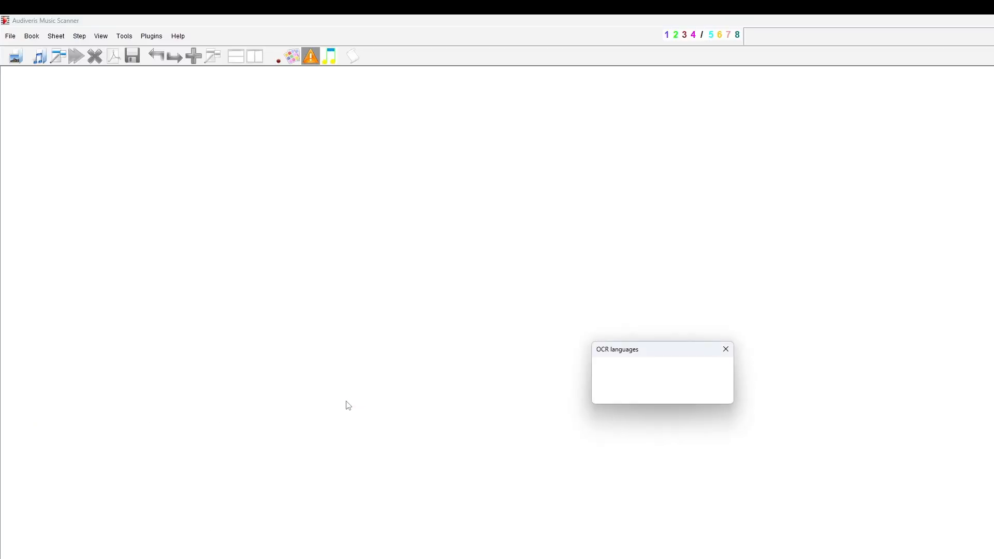
pyautogui.click(686, 392)
pyautogui.click(10, 36)
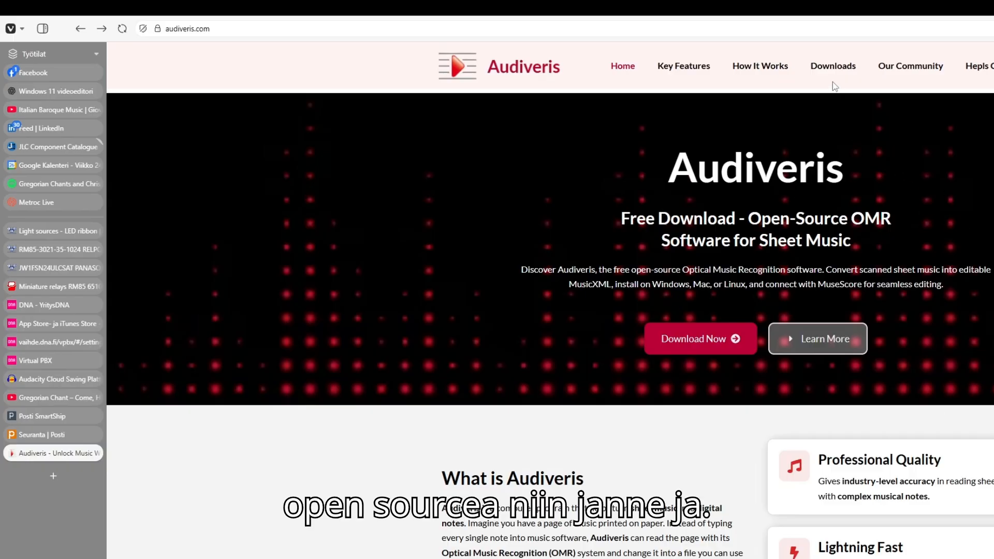
# - View the Downloads page on the Audiveris website
pyautogui.click(831, 67)
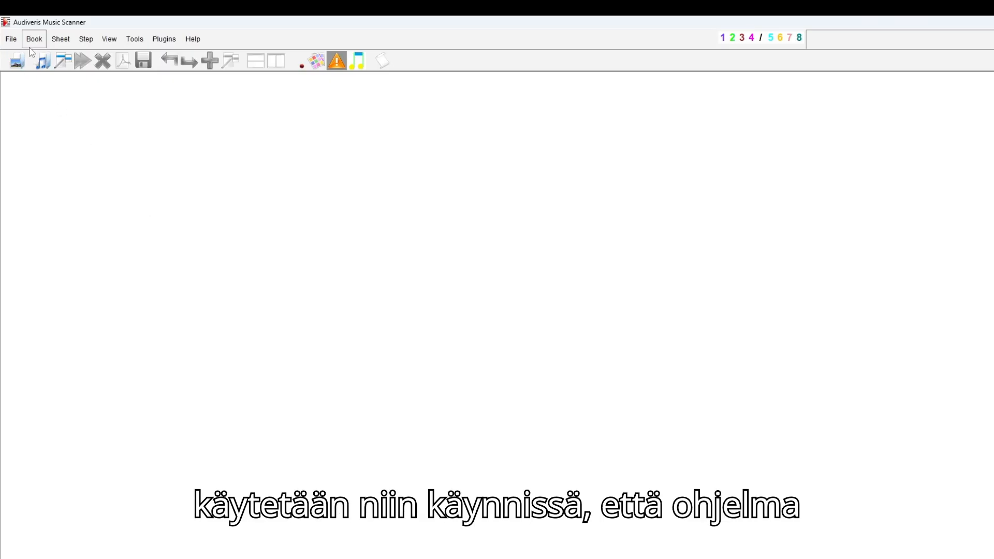
pyautogui.click(11, 39)
pyautogui.click(25, 76)
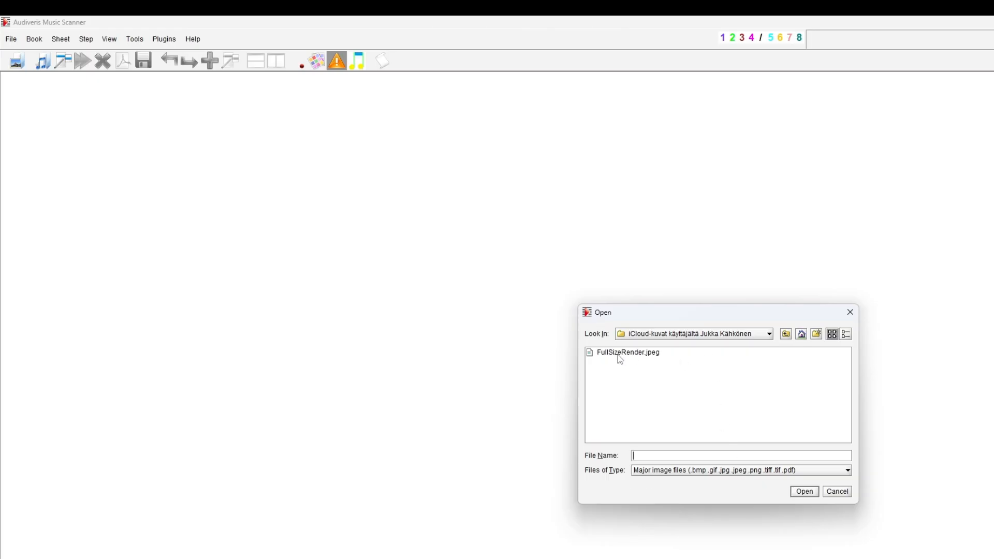
pyautogui.click(846, 492)
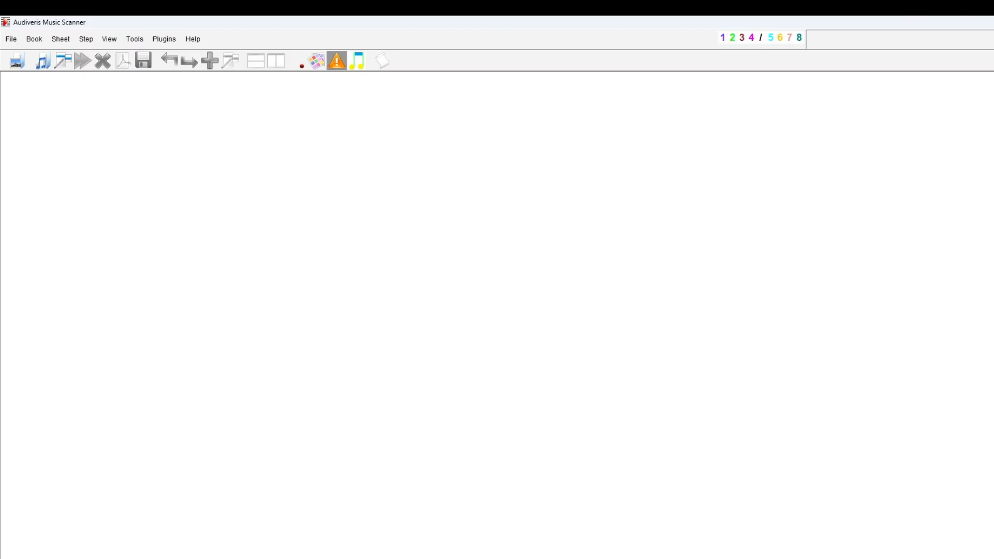
# - Start loading an input image and filter the folder f:\tmp to files matching parskyy*.*
pyautogui.click(11, 39)
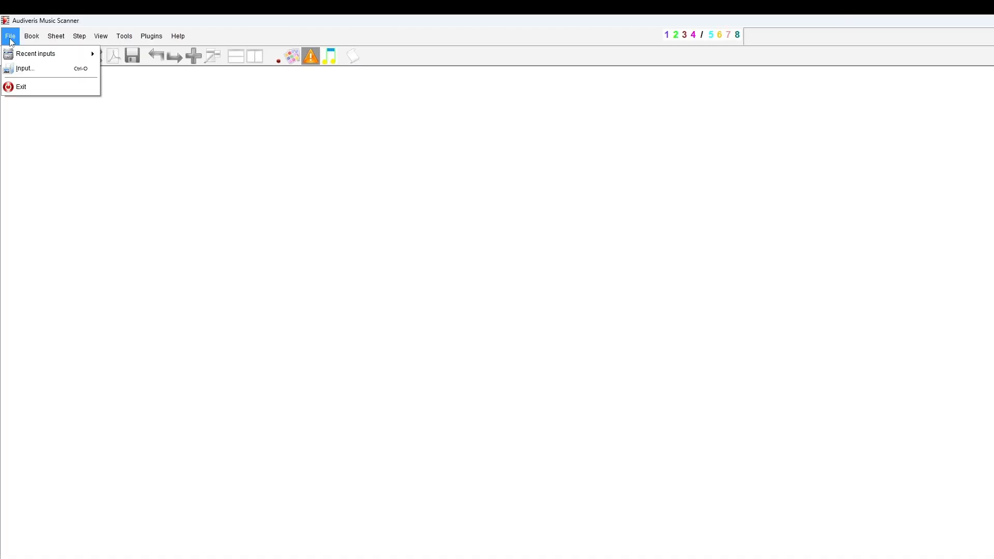
pyautogui.click(28, 73)
pyautogui.write('f:\\tmp')
pyautogui.click(741, 453)
pyautogui.write('\\parskyy*.*')
pyautogui.press('Return')
# - Show file details sorted by modification date with the newest first, and load the parskyy1 image
pyautogui.click(780, 309)
pyautogui.click(744, 325)
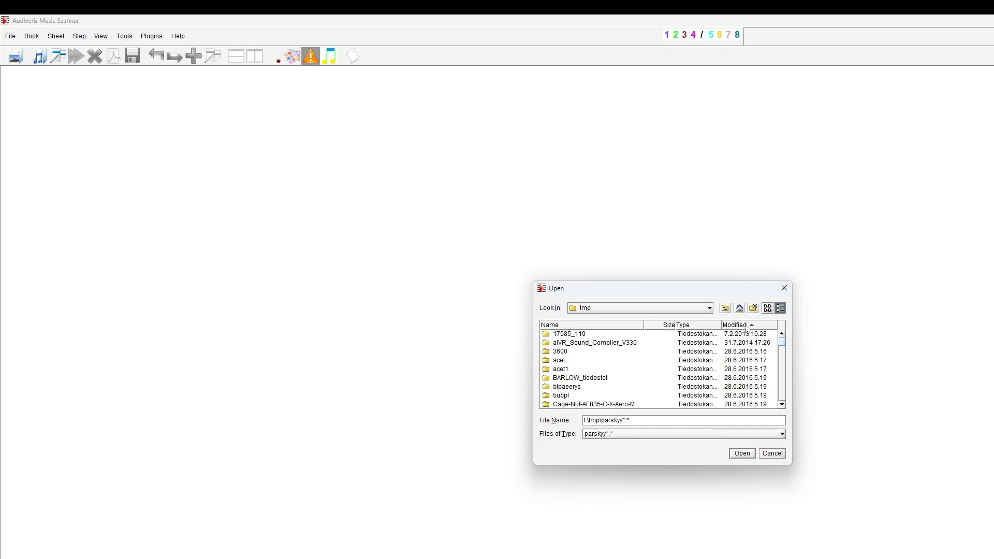
pyautogui.click(745, 325)
pyautogui.click(582, 343)
pyautogui.click(577, 334)
pyautogui.click(734, 455)
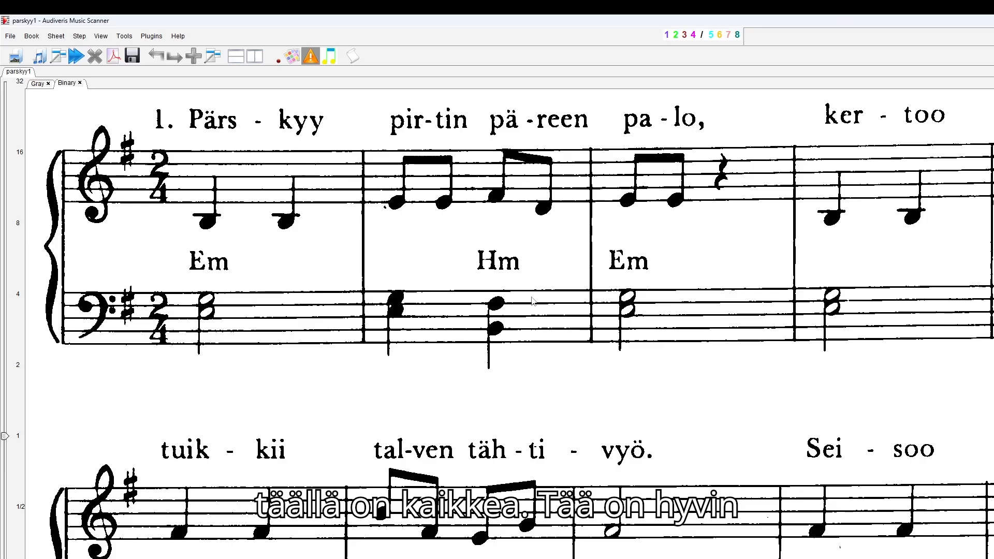
# - Examine the binarized score of parskyy1 and transcribe the sheet
pyautogui.hscroll(7, 509, 324)
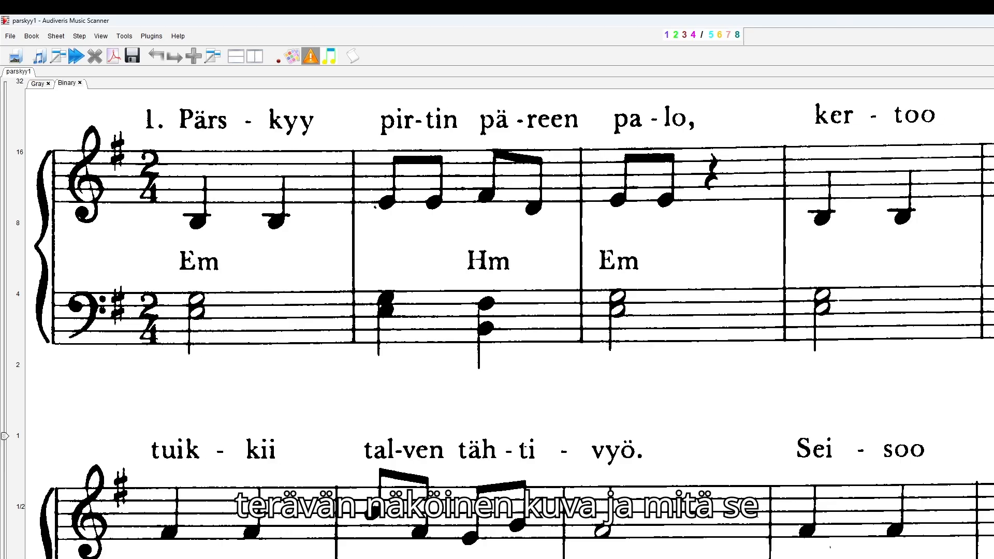
pyautogui.hscroll(-7, 527, 300)
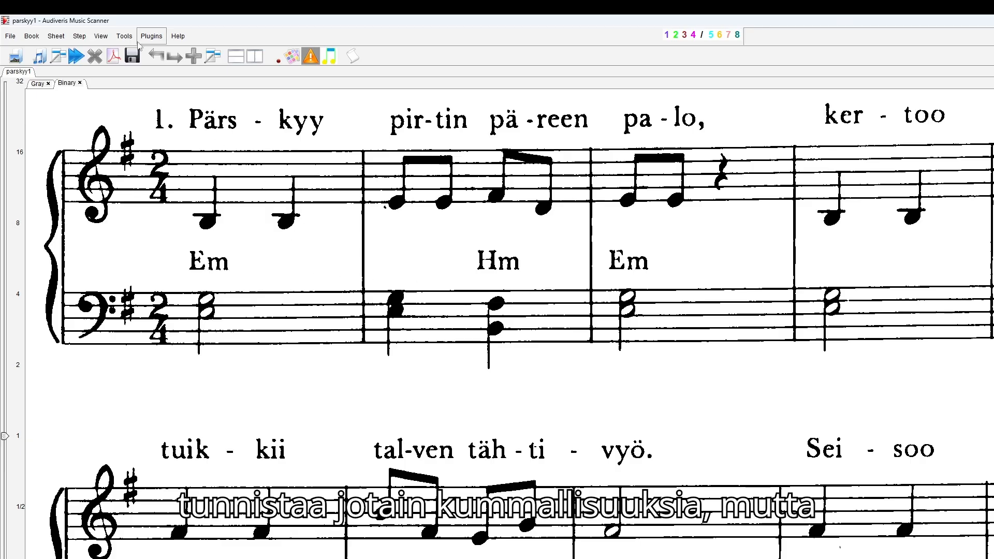
pyautogui.click(56, 36)
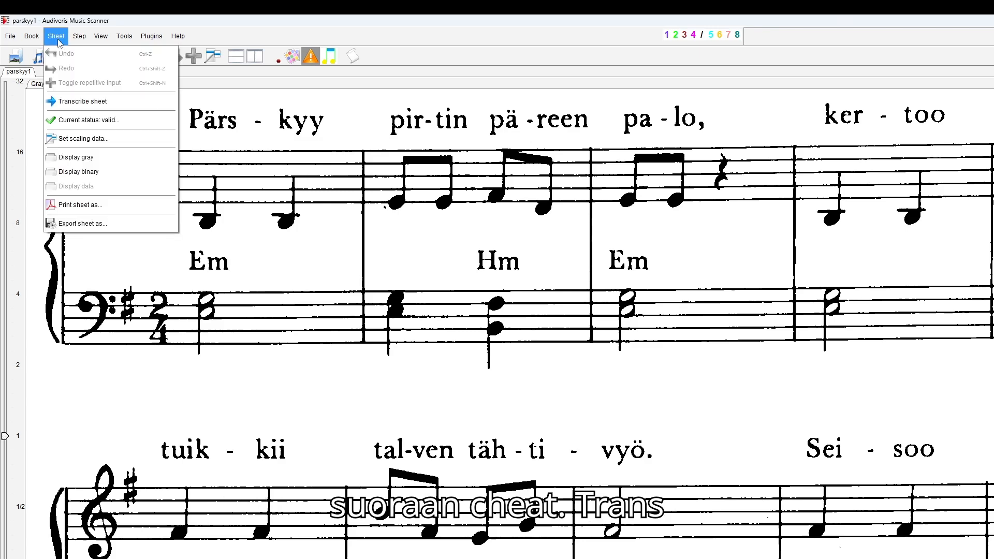
pyautogui.click(81, 101)
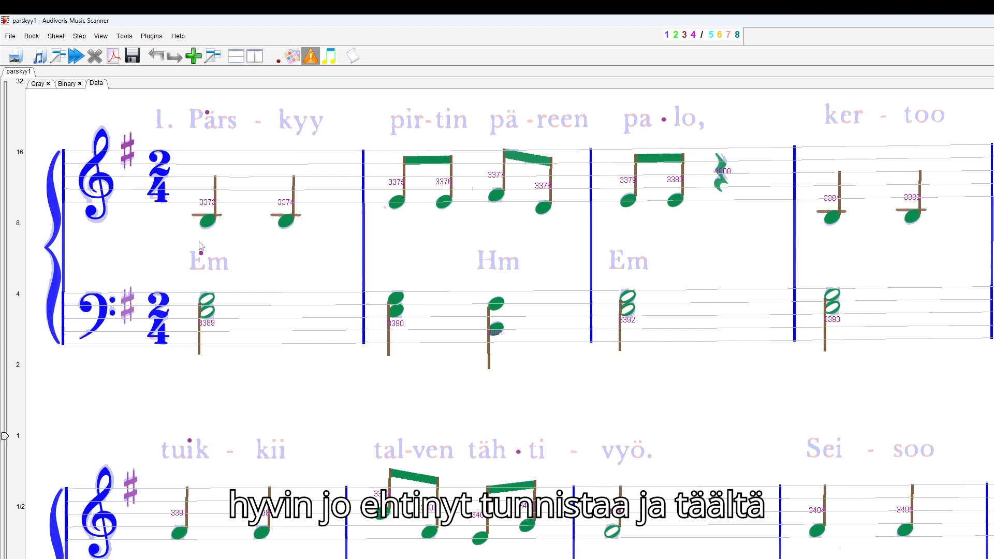
# - Delete the falsely recognized dots above "Pärs", above the first Em chord name, and between "pa" and "lo"
pyautogui.click(206, 113)
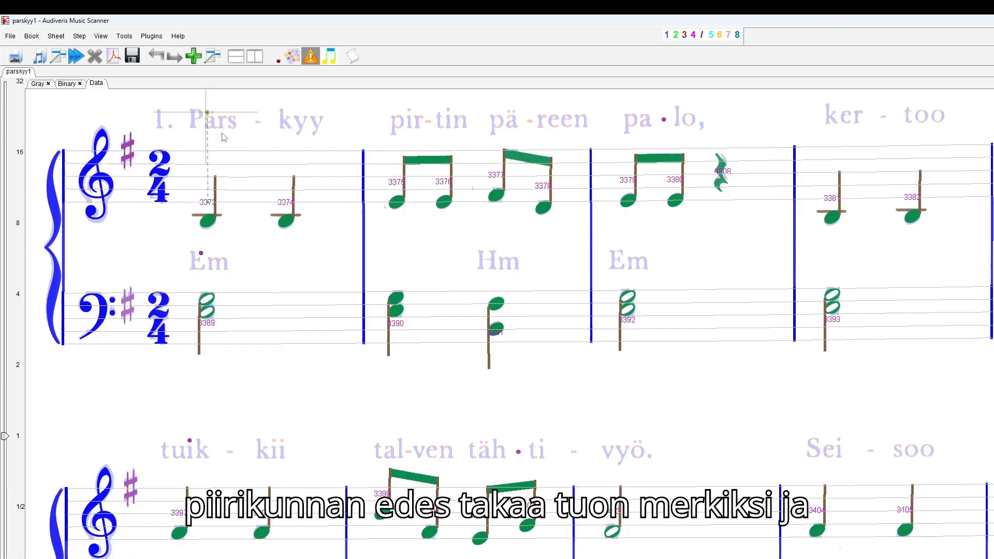
pyautogui.click(201, 253)
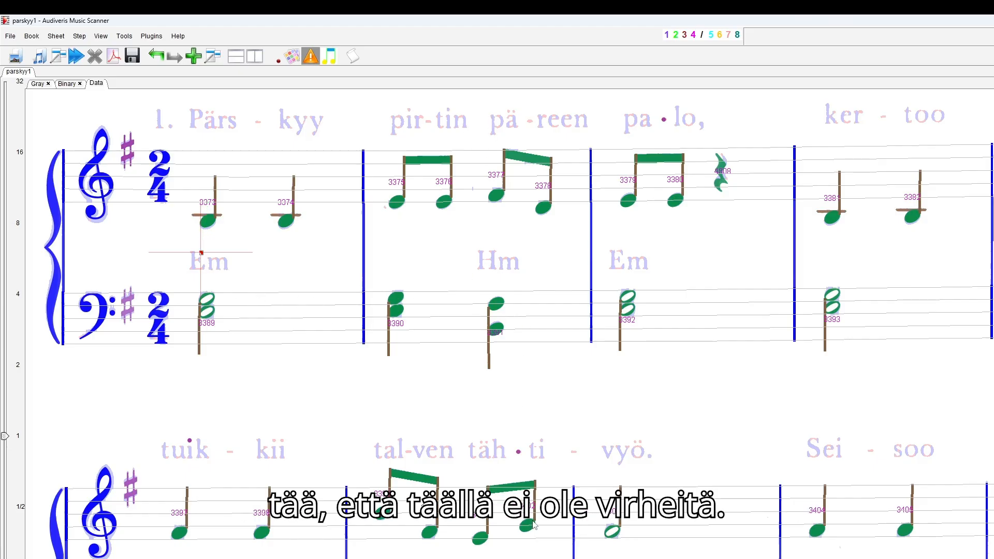
pyautogui.hscroll(5, 509, 331)
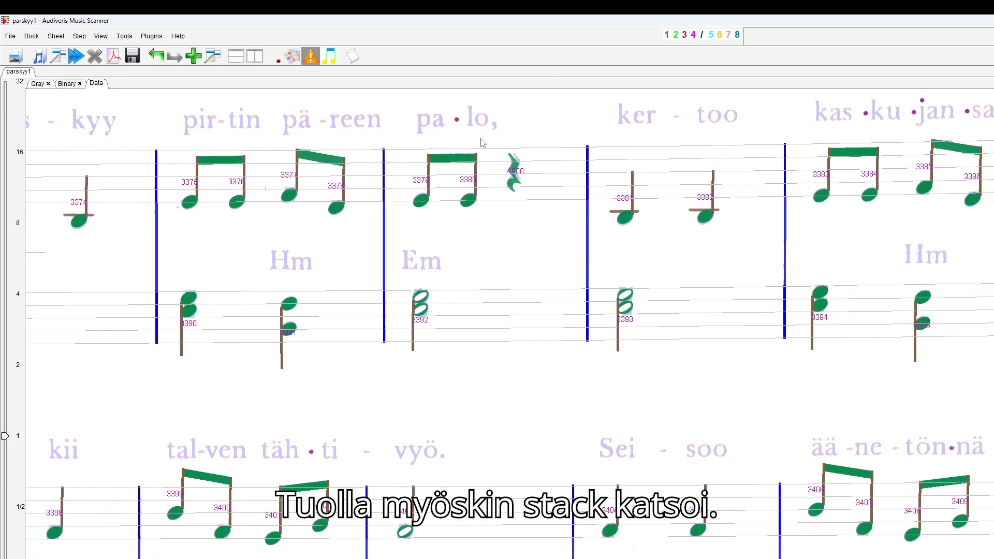
pyautogui.click(457, 120)
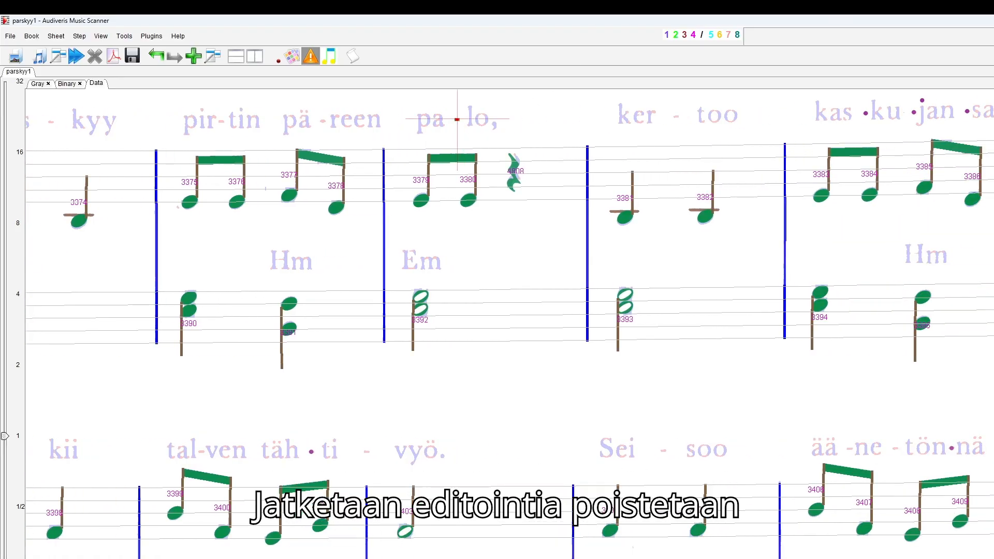
# - Delete the four falsely recognized dots around the lyrics "kas-ku-jan-sa" in the first system
pyautogui.hscroll(3, 509, 323)
pyautogui.click(722, 113)
pyautogui.press('Delete')
pyautogui.click(771, 112)
pyautogui.press('Delete')
pyautogui.click(779, 101)
pyautogui.press('Delete')
pyautogui.click(824, 111)
pyautogui.press('Delete')
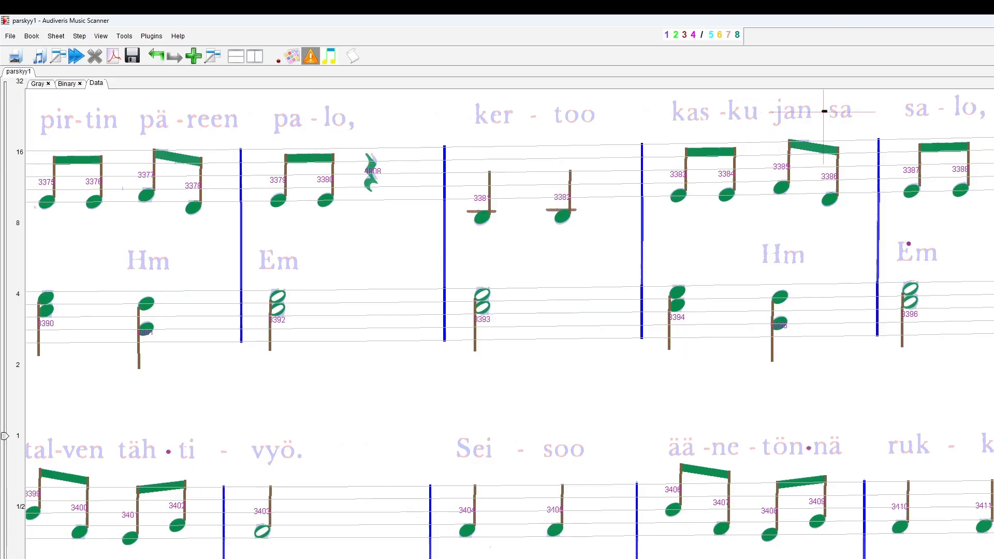
# - Delete the falsely recognized dots above "tuik" and between "täh" and "ti" in the second system's lyrics
pyautogui.hscroll(-8, 509, 279)
pyautogui.click(190, 438)
pyautogui.press('Delete')
pyautogui.click(518, 452)
pyautogui.press('Delete')
pyautogui.hscroll(7, 509, 324)
pyautogui.scroll(-3, 509, 324)
pyautogui.hscroll(-7, 509, 323)
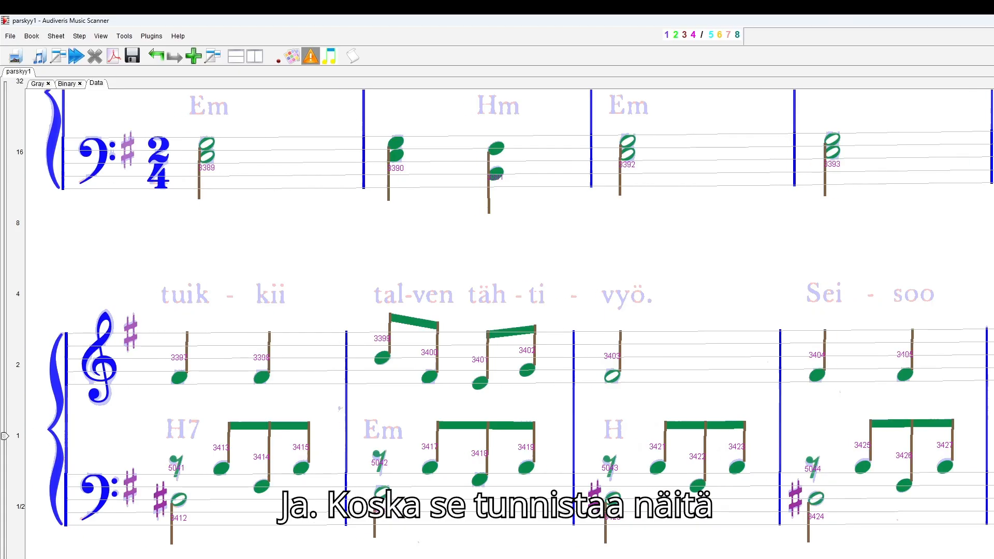
# - Delete the false p dynamic and the wedge-shaped accent overlapping the Em chord name below "pit" in the third system
pyautogui.hscroll(7, 509, 323)
pyautogui.scroll(-7, 909, 530)
pyautogui.click(899, 243)
pyautogui.click(877, 355)
pyautogui.scroll(7, 877, 355)
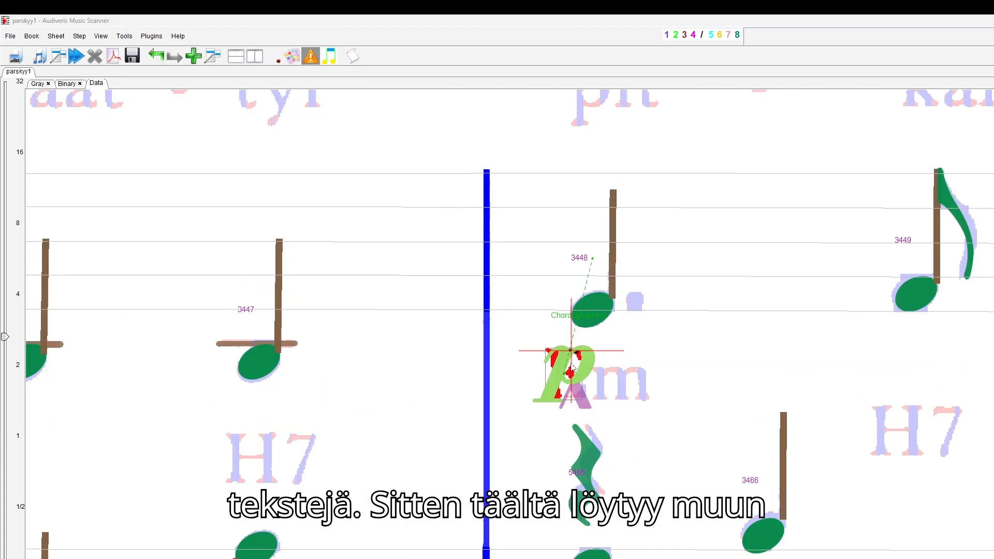
pyautogui.press('Delete')
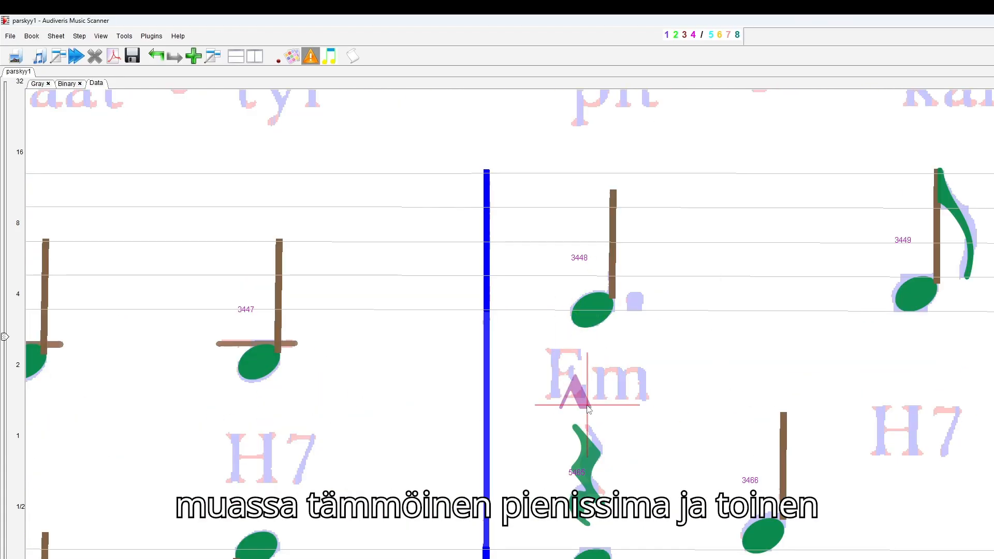
pyautogui.click(582, 395)
pyautogui.scroll(-5, 639, 426)
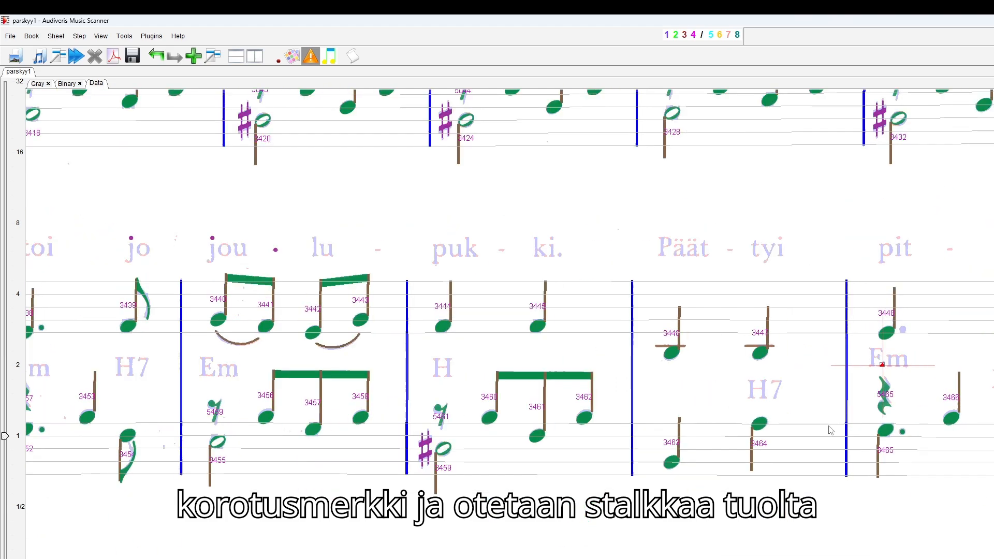
# - Delete the falsely recognized dots between "jou" and "lu", above "jou", and above "jo" in the third system
pyautogui.click(276, 250)
pyautogui.click(213, 238)
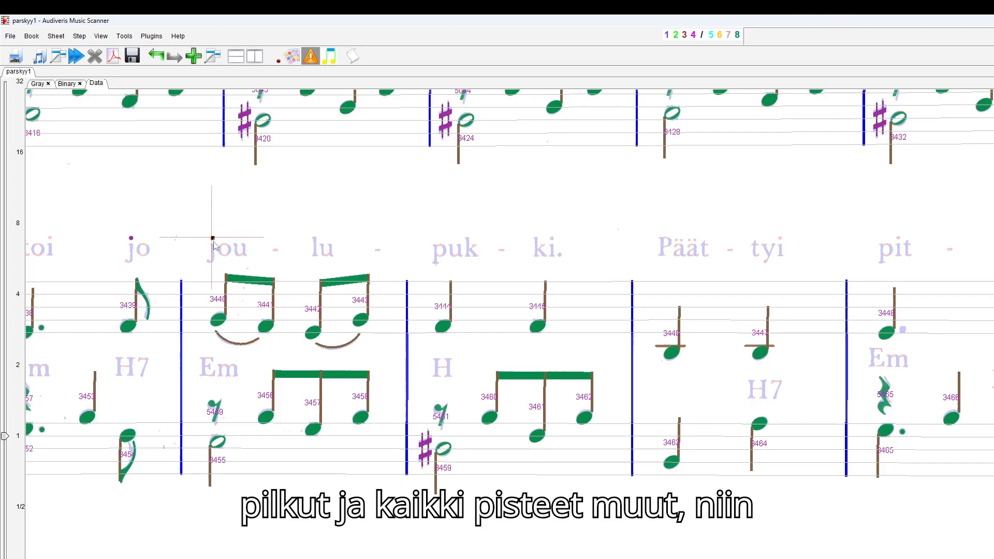
pyautogui.click(131, 238)
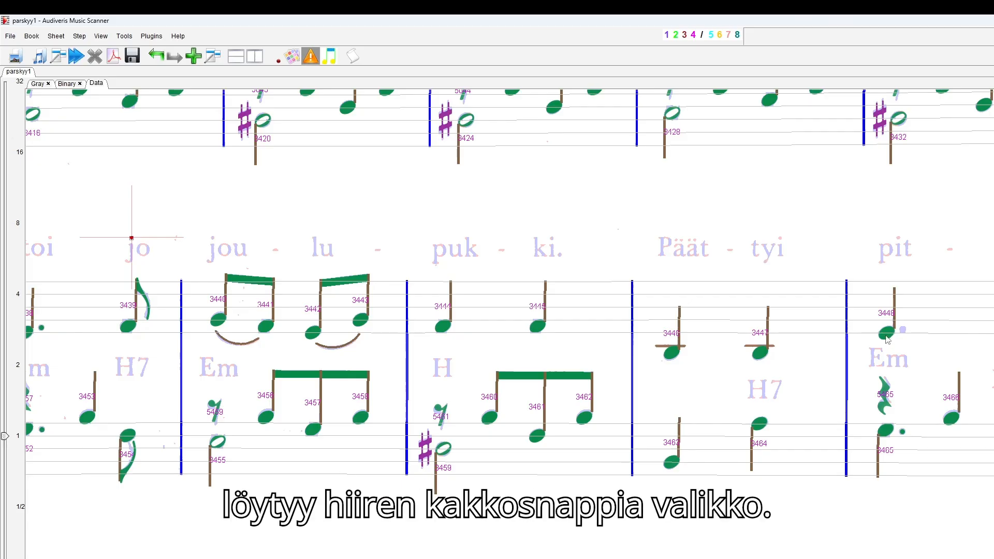
# - Assign the unrecognized dot glyph beside the note under "pit" as an augmentation dot
pyautogui.click(902, 329)
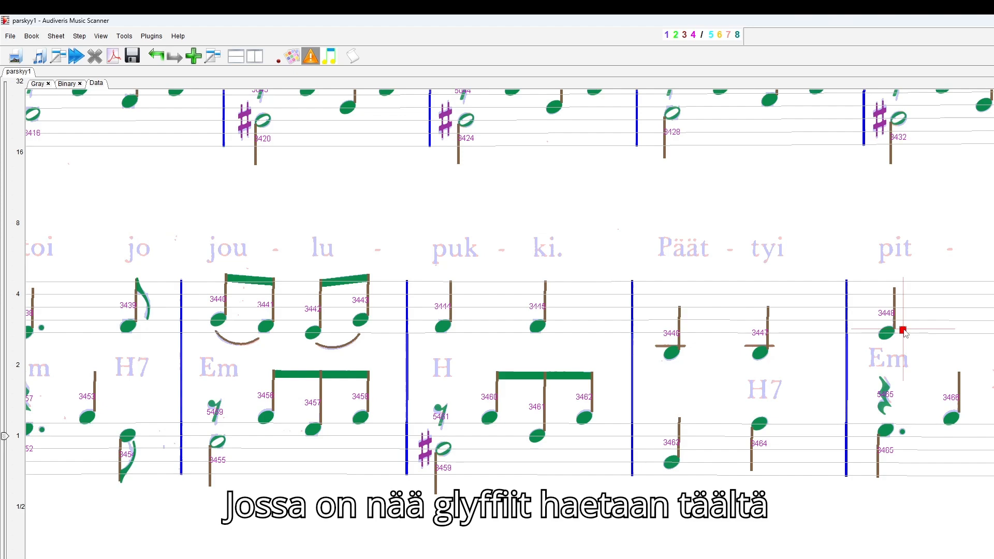
pyautogui.rightClick(903, 334)
pyautogui.moveTo(911, 335)
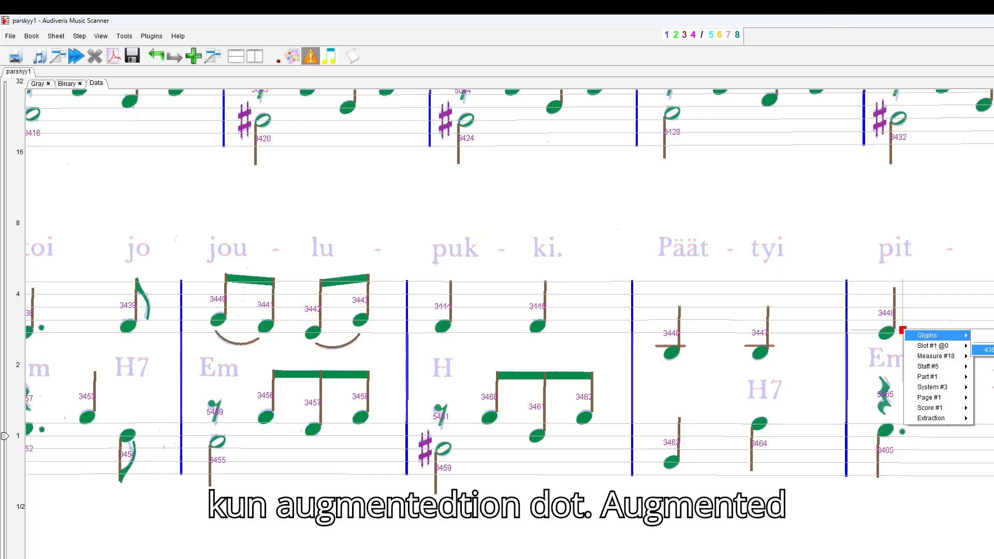
pyautogui.click(989, 350)
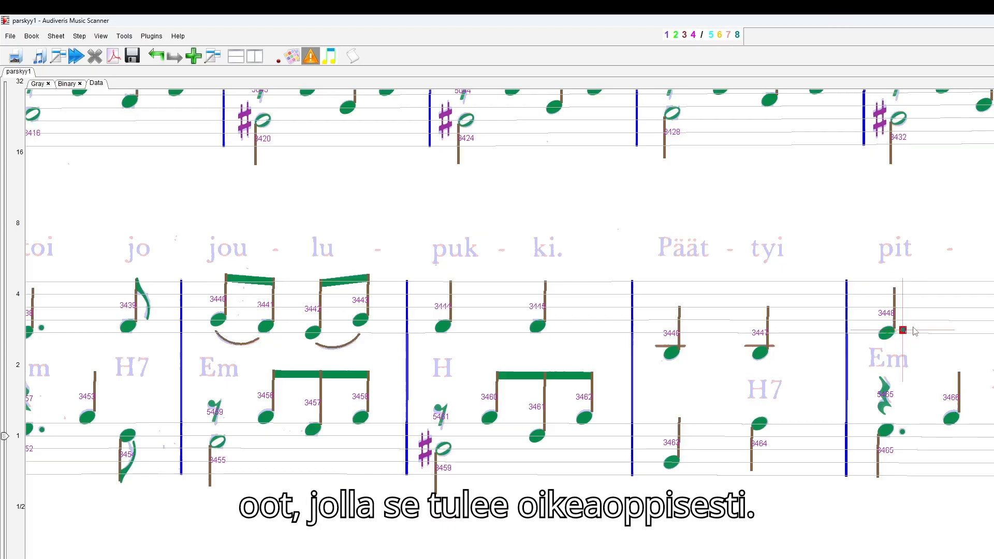
pyautogui.hscroll(-10, 509, 324)
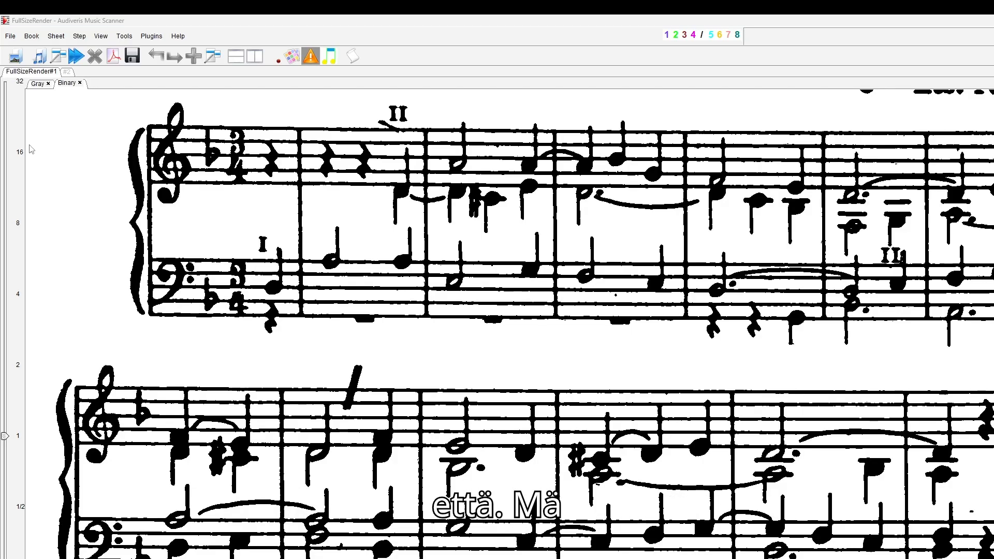
# - Compare the grayscale and binary views of the FullSizeRender sheet
pyautogui.click(44, 84)
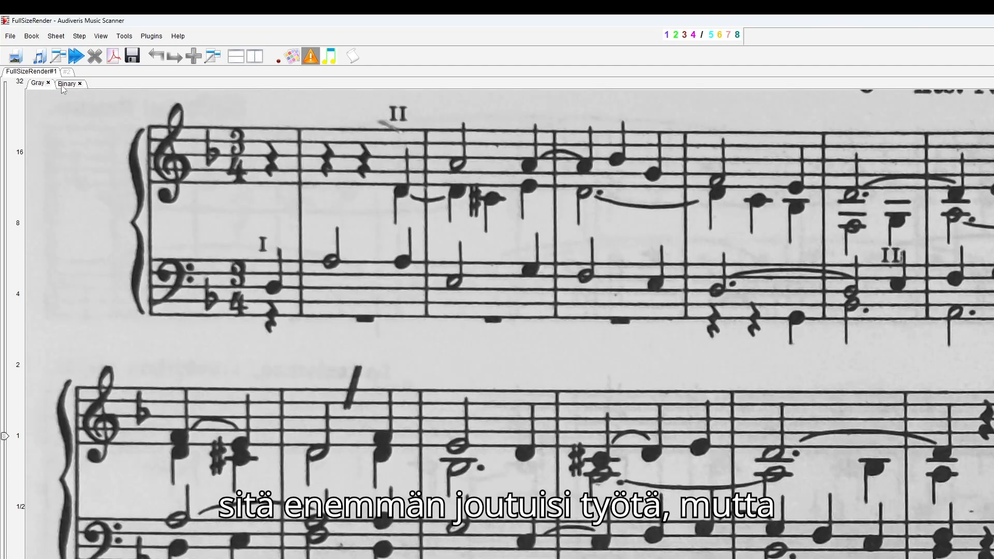
pyautogui.click(66, 84)
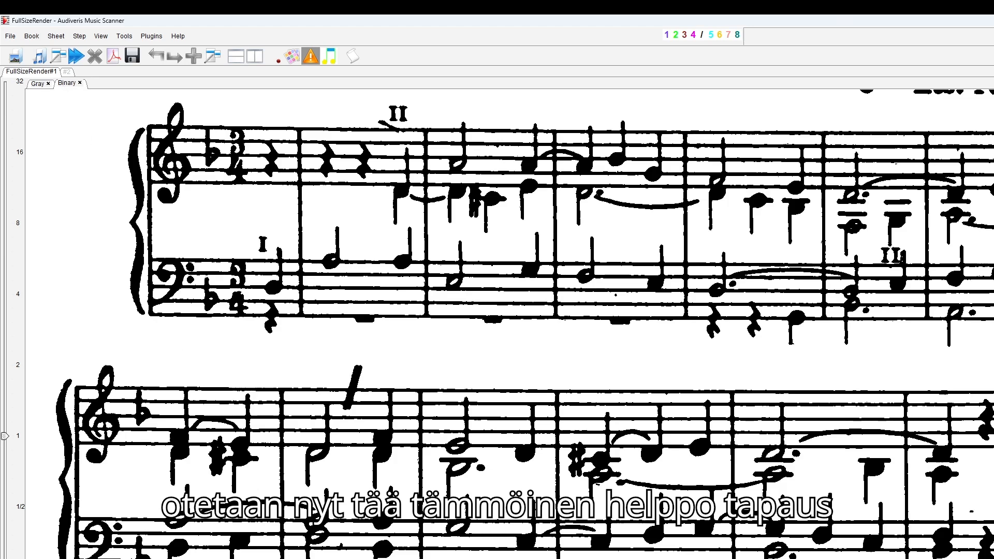
# - Transcribe the FullSizeRender sheet
pyautogui.hscroll(10, 509, 324)
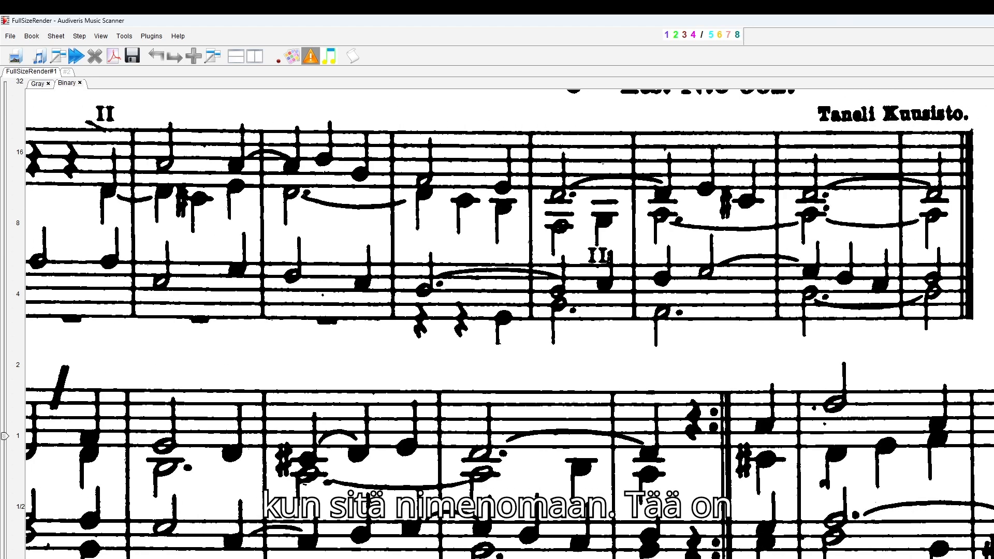
pyautogui.hscroll(7, 510, 324)
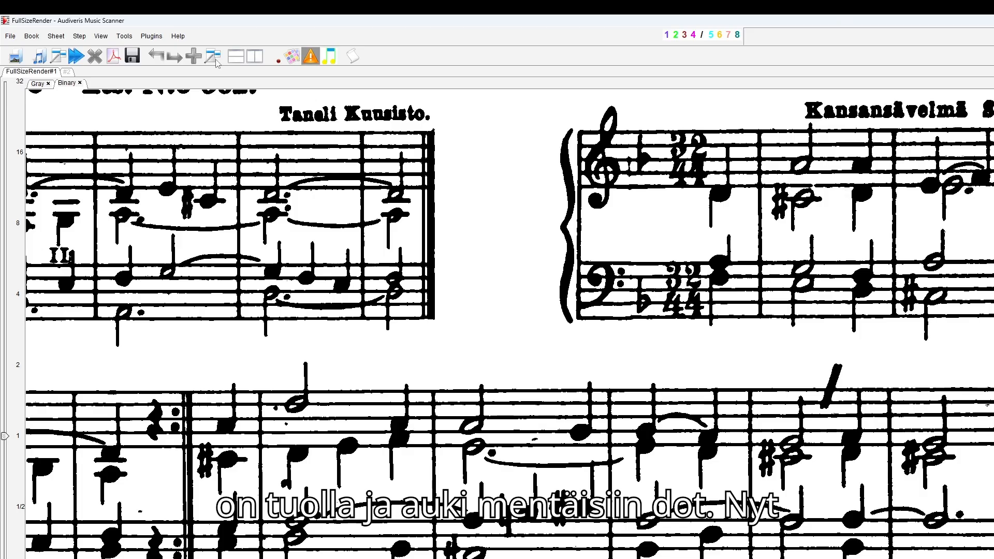
pyautogui.click(55, 38)
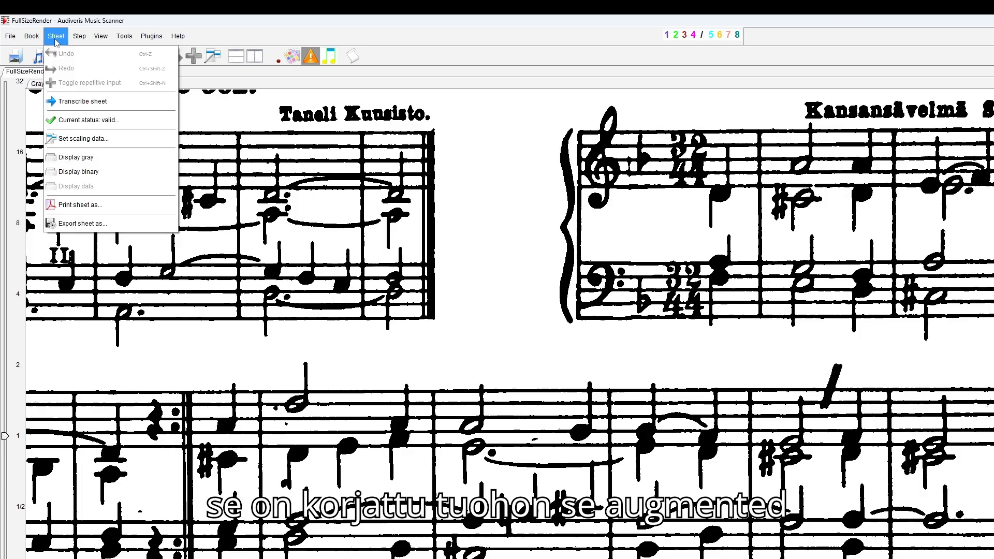
pyautogui.click(74, 103)
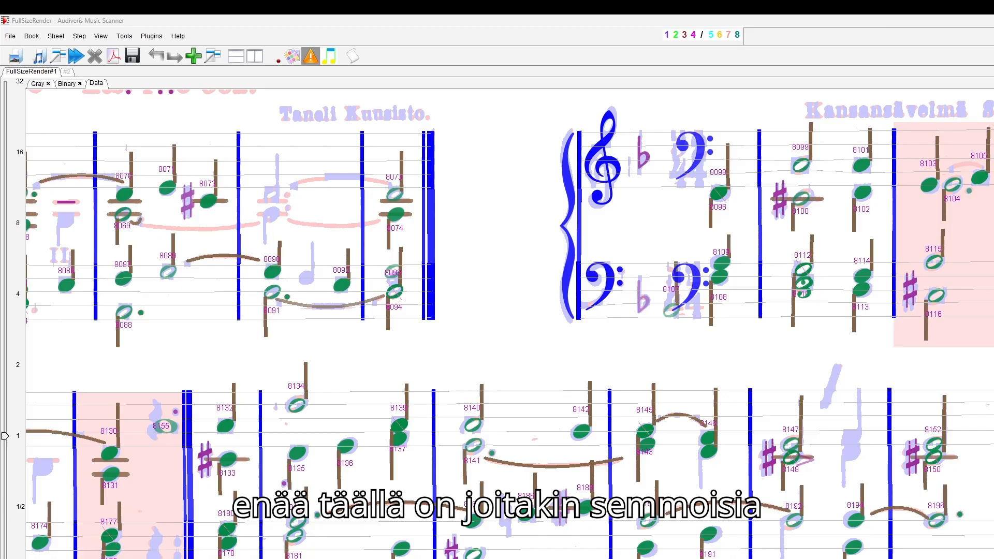
# - Delete the two false bass clefs covering the combined 3/4 2/4 time signatures in both staves of the second melody
pyautogui.scroll(4, 801, 255)
pyautogui.scroll(-2, 802, 255)
pyautogui.scroll(-1, 991, 273)
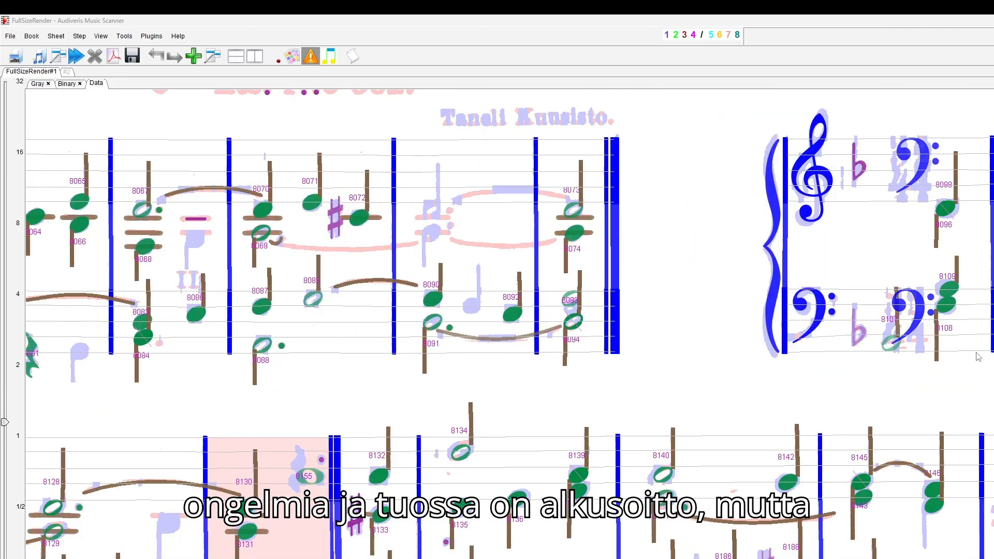
pyautogui.hscroll(5, 509, 324)
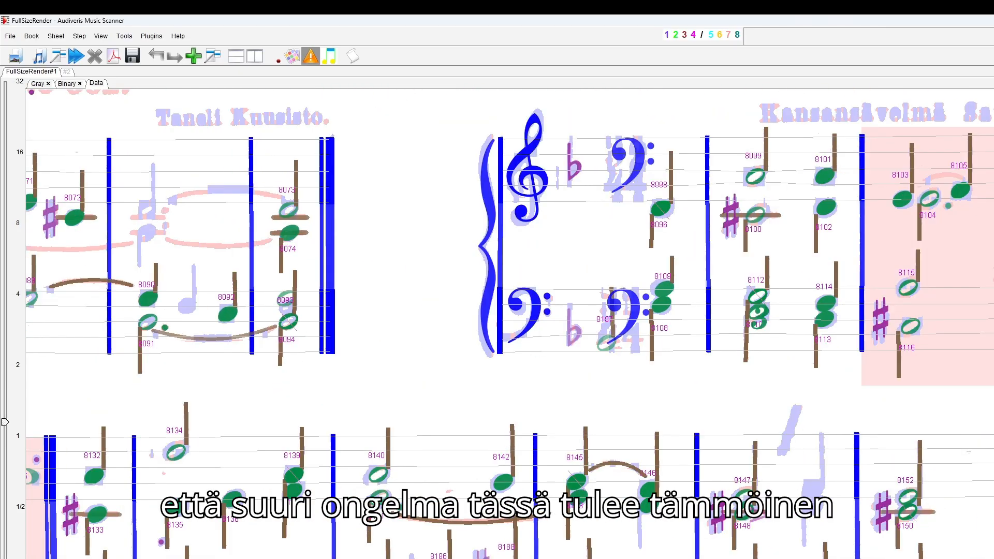
pyautogui.scroll(3, 964, 249)
pyautogui.scroll(-2, 964, 249)
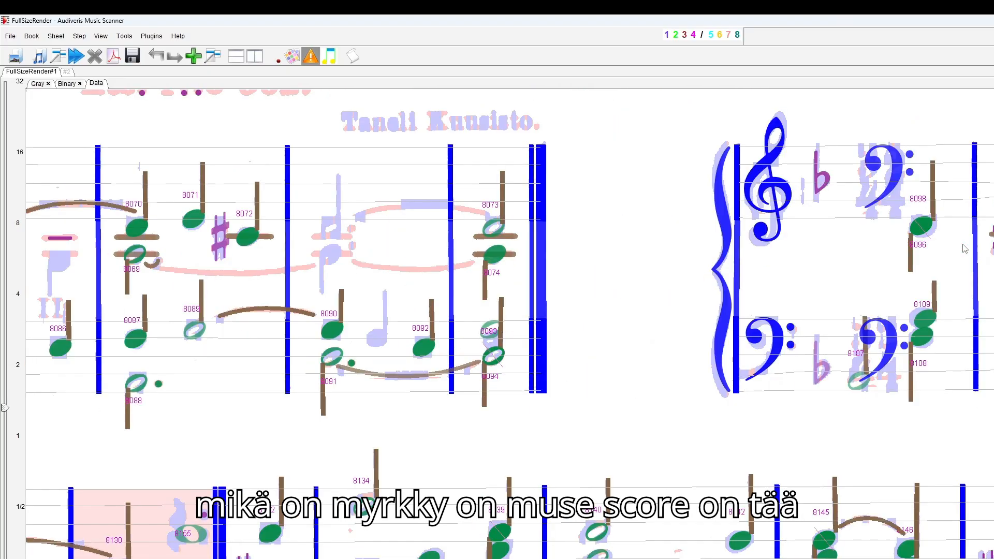
pyautogui.hscroll(6, 509, 324)
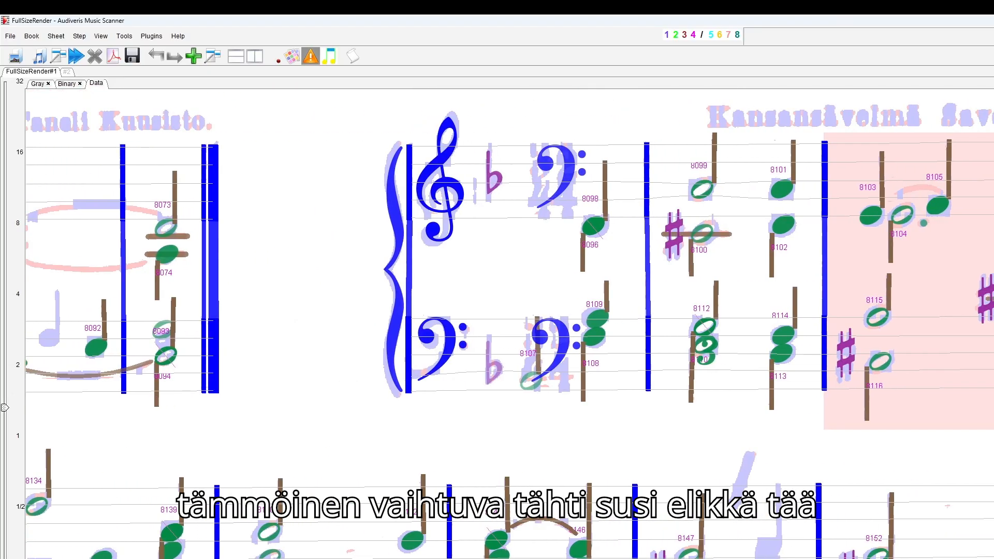
pyautogui.click(566, 170)
pyautogui.click(567, 165)
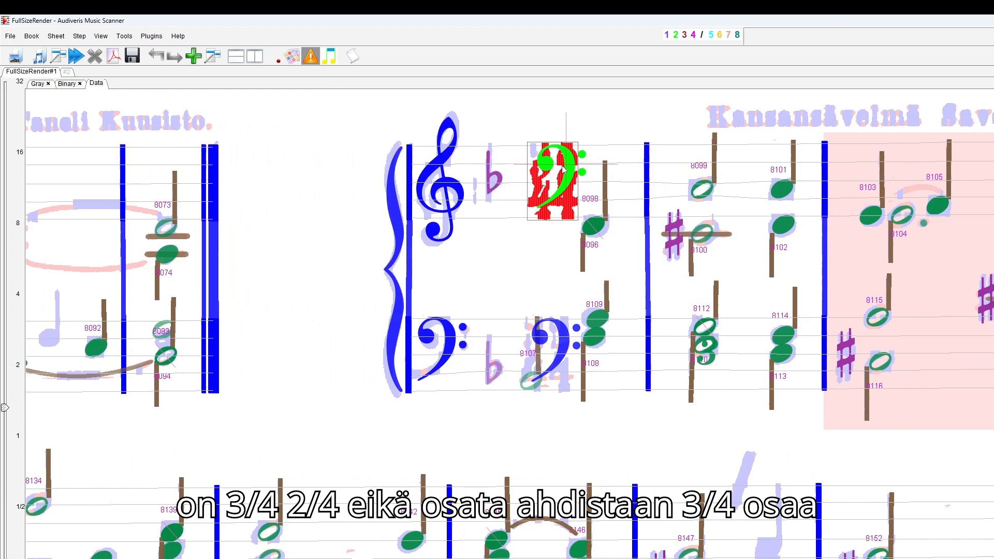
pyautogui.press('Delete')
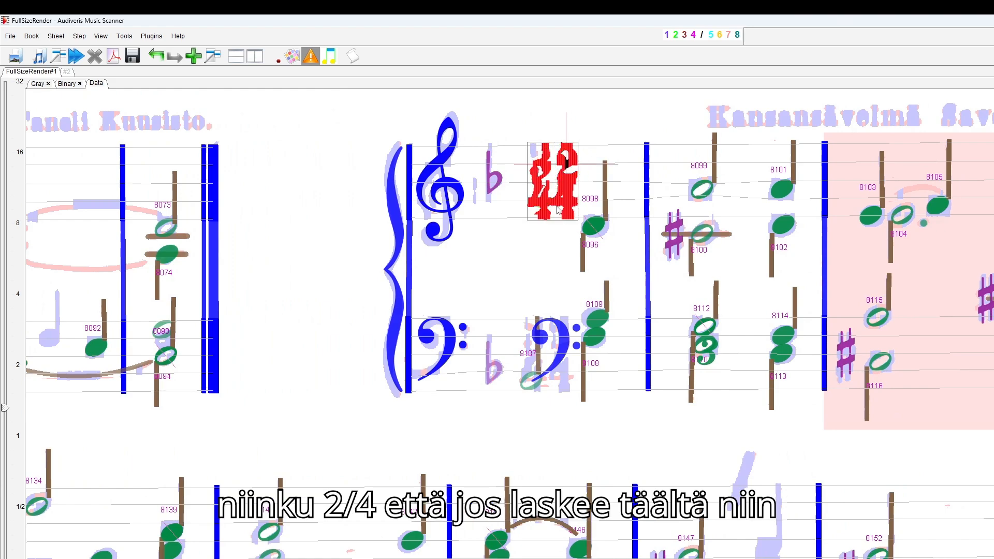
pyautogui.click(552, 344)
pyautogui.press('Delete')
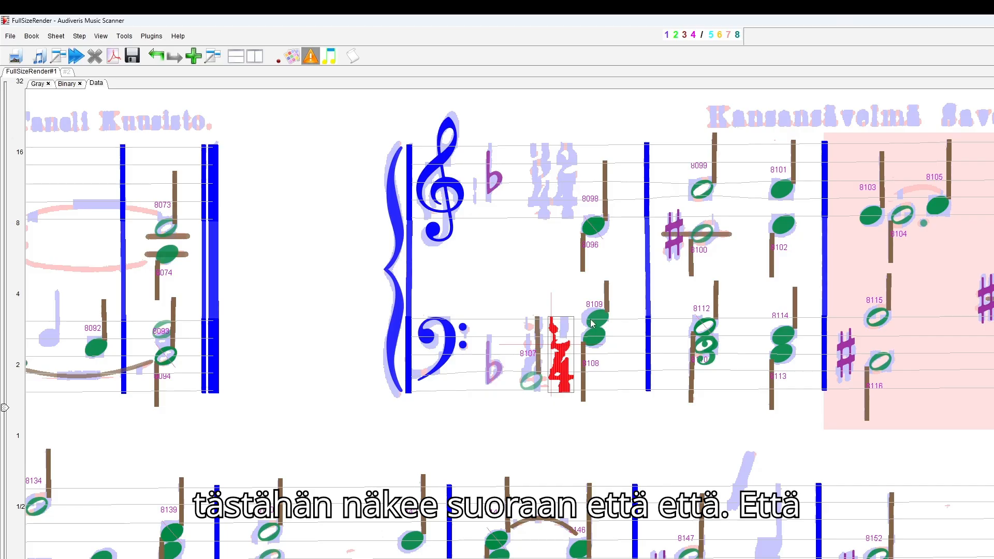
# - Delete the false ledger line through the sharpened half note in the second melody's first full measure, upper staff
pyautogui.click(729, 236)
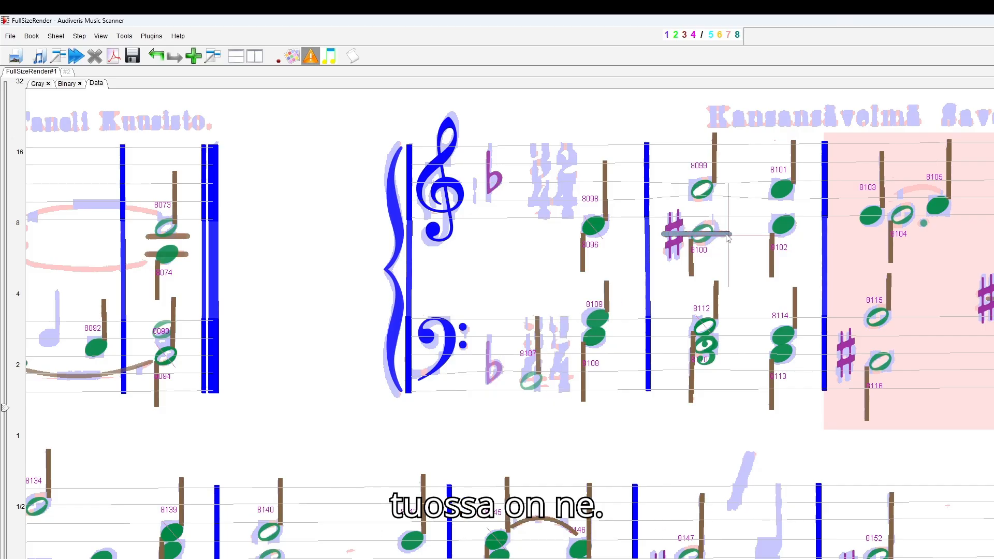
pyautogui.press('Delete')
pyautogui.click(732, 270)
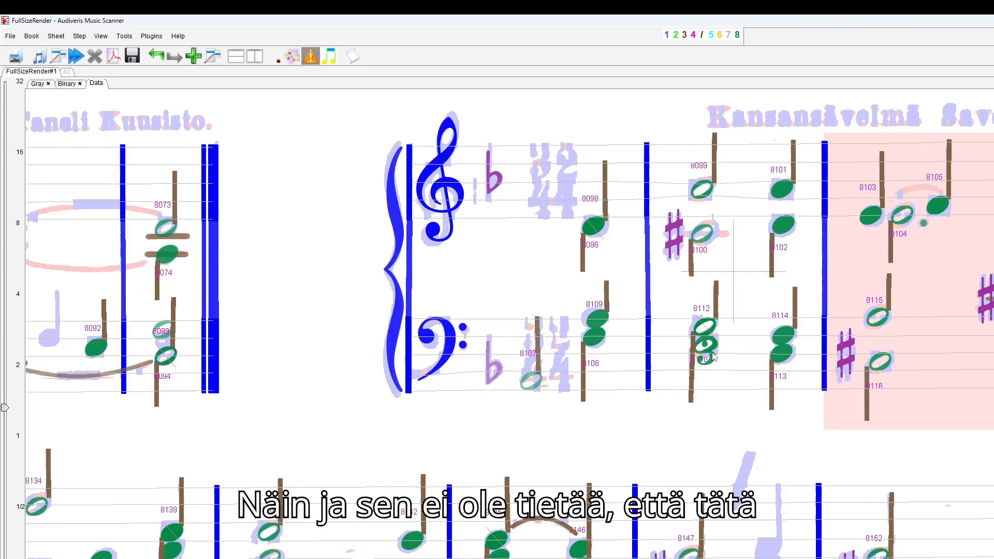
# - Delete the false tuplet symbol overlapping the lower half note in the bass staff of the second melody's first full measure
pyautogui.scroll(2, 718, 365)
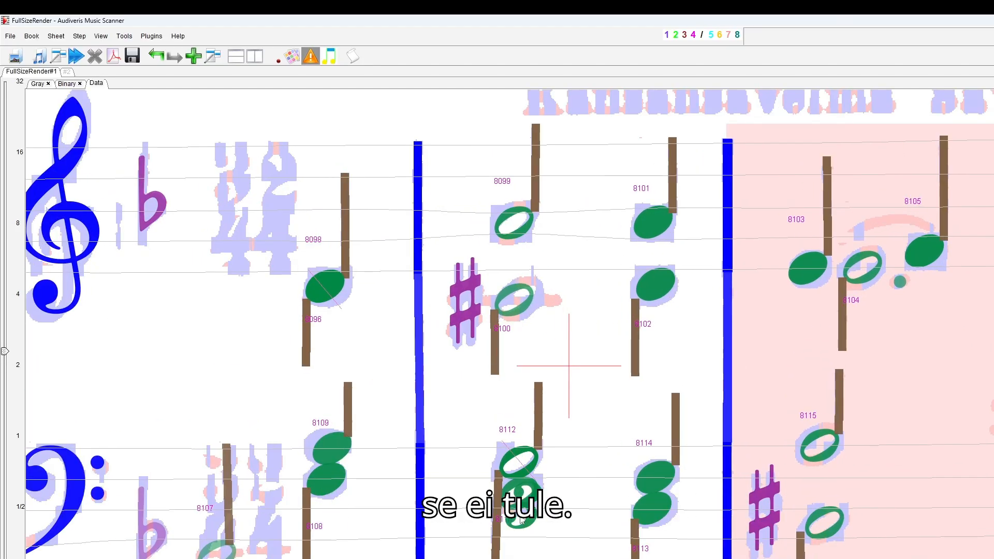
pyautogui.click(527, 509)
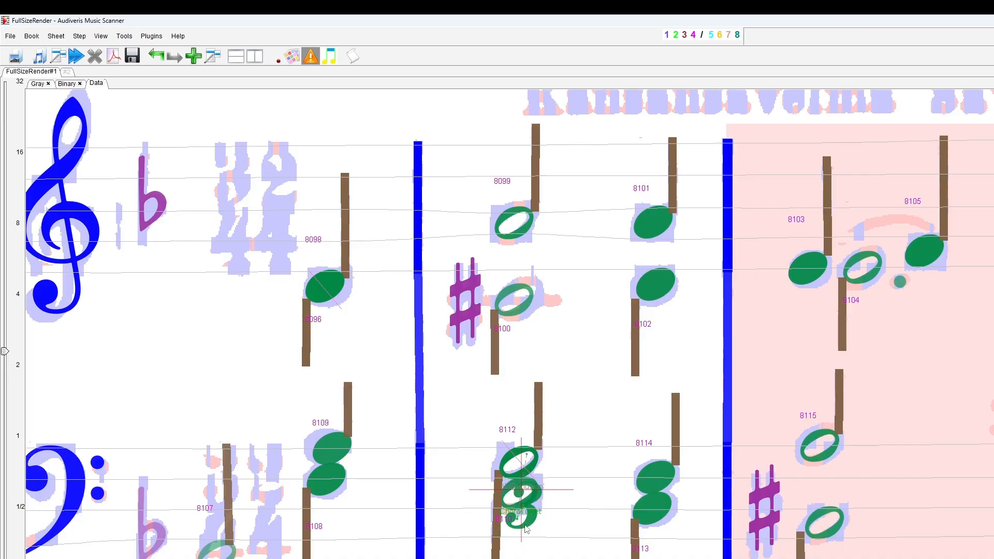
pyautogui.scroll(2, 528, 526)
pyautogui.scroll(1, 525, 526)
pyautogui.click(586, 436)
pyautogui.click(595, 429)
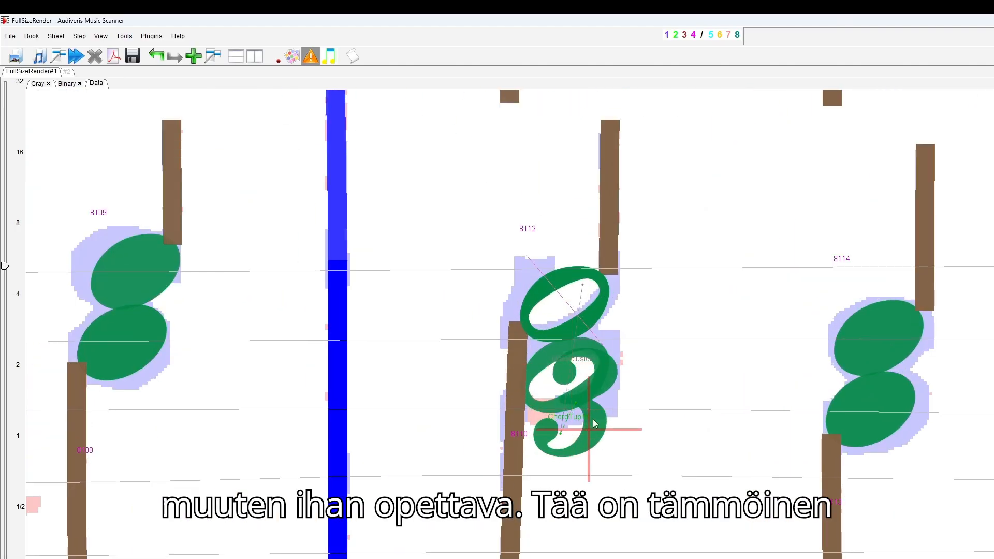
pyautogui.click(592, 418)
# - Examine the transcribed symbols across the upper systems of the page for remaining recognition errors
pyautogui.scroll(-4, 590, 424)
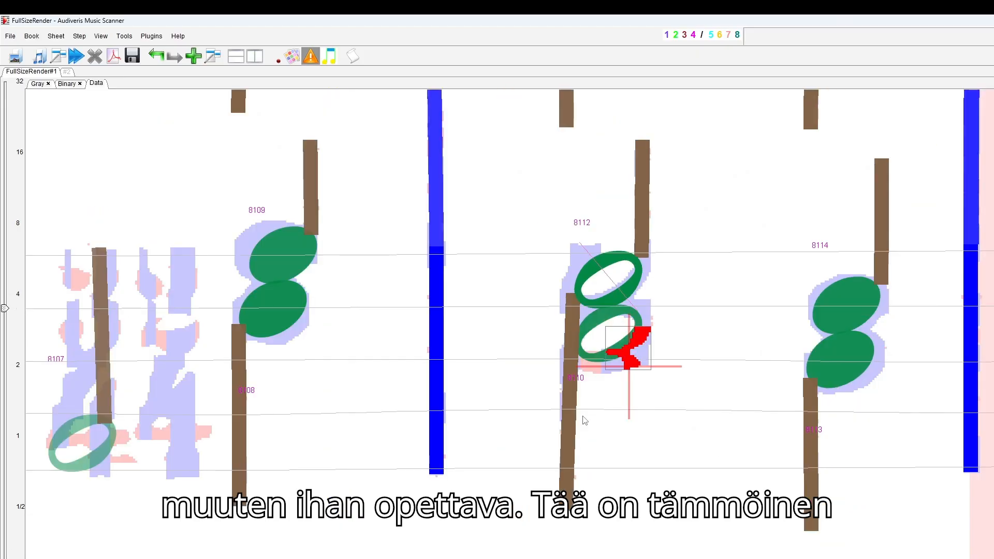
pyautogui.scroll(-2, 589, 418)
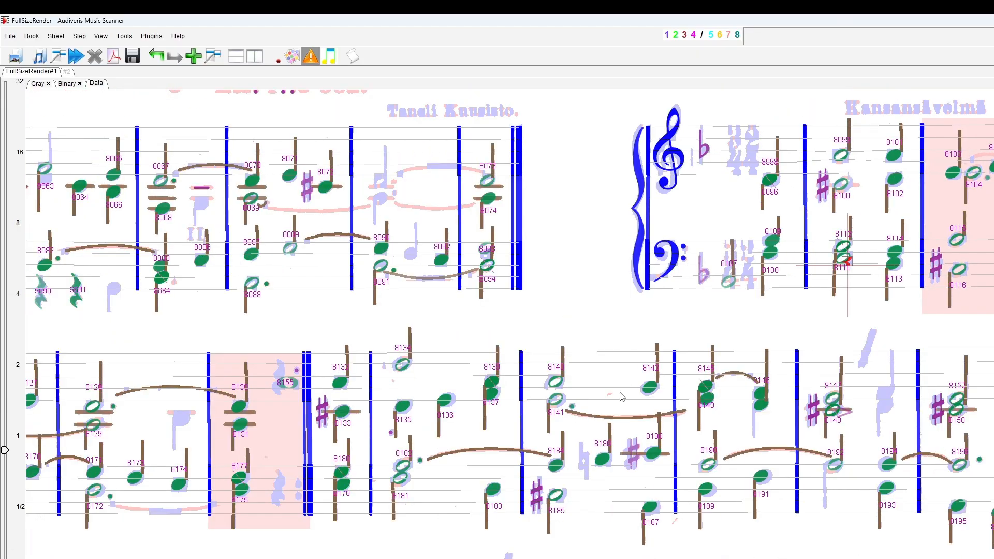
pyautogui.scroll(-3, 645, 383)
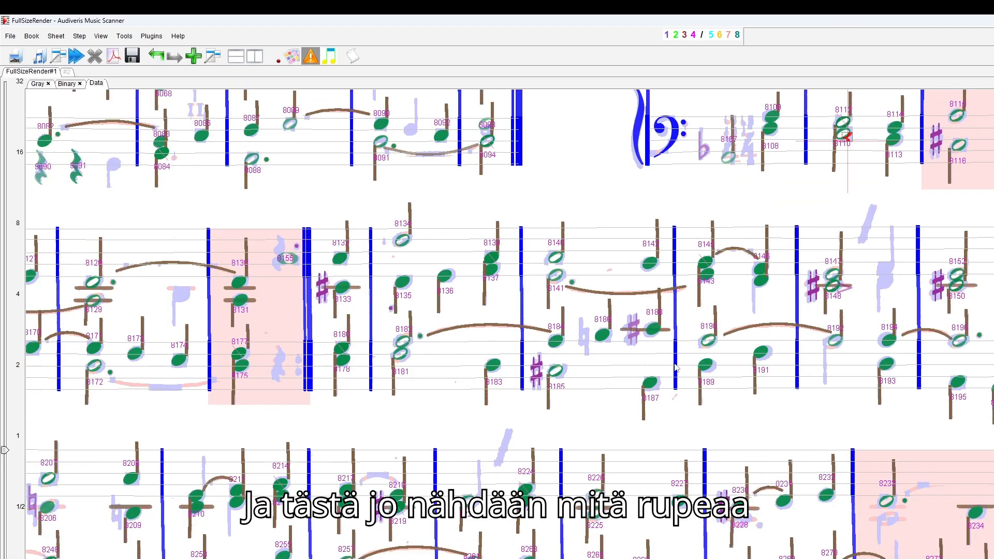
pyautogui.hscroll(-12, 510, 324)
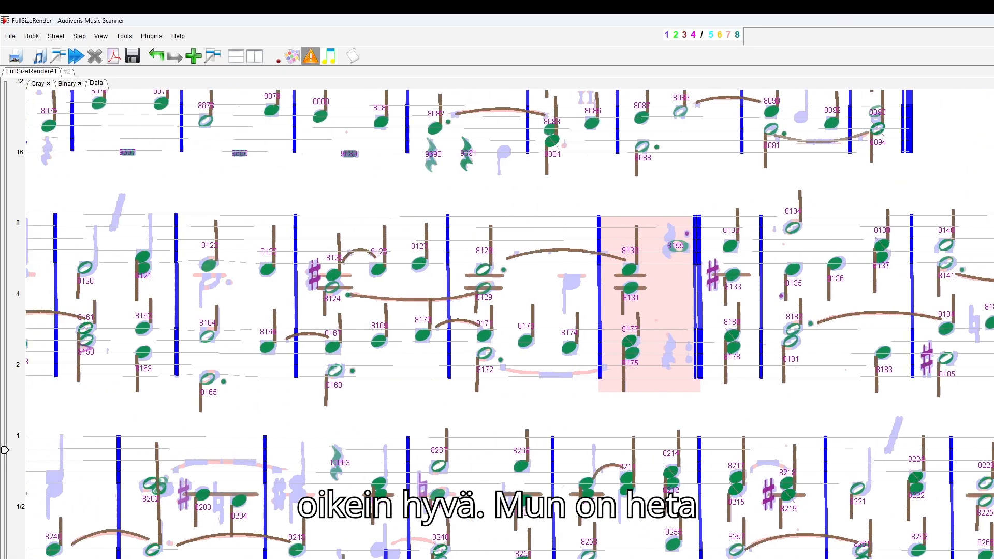
pyautogui.scroll(6, 101, 274)
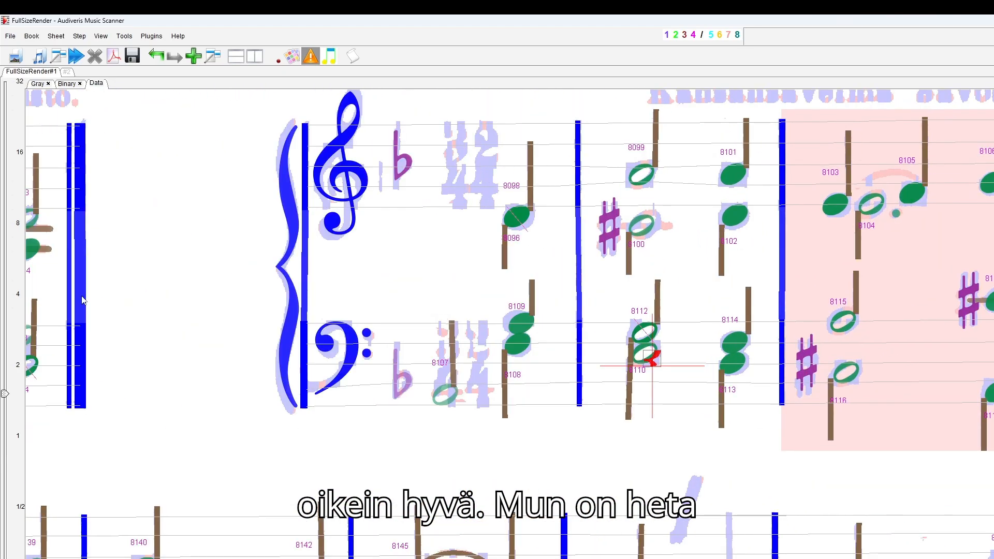
pyautogui.scroll(1, 541, 278)
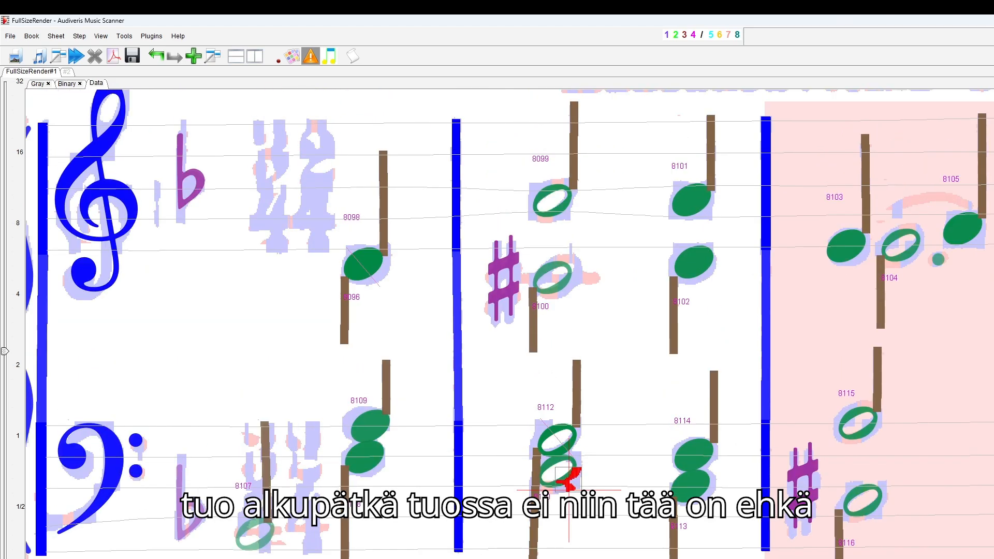
pyautogui.hscroll(-1, 509, 324)
pyautogui.hscroll(-20, 509, 324)
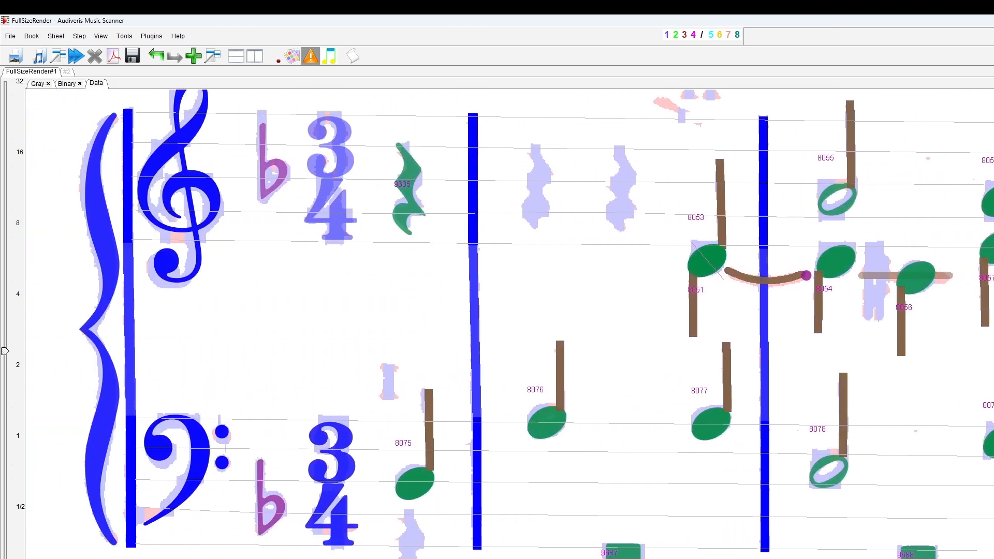
# - Assign the first unrecognized rest glyph in the first melody's first full measure as a quarter rest and place a second one beside it
pyautogui.hscroll(8, 509, 324)
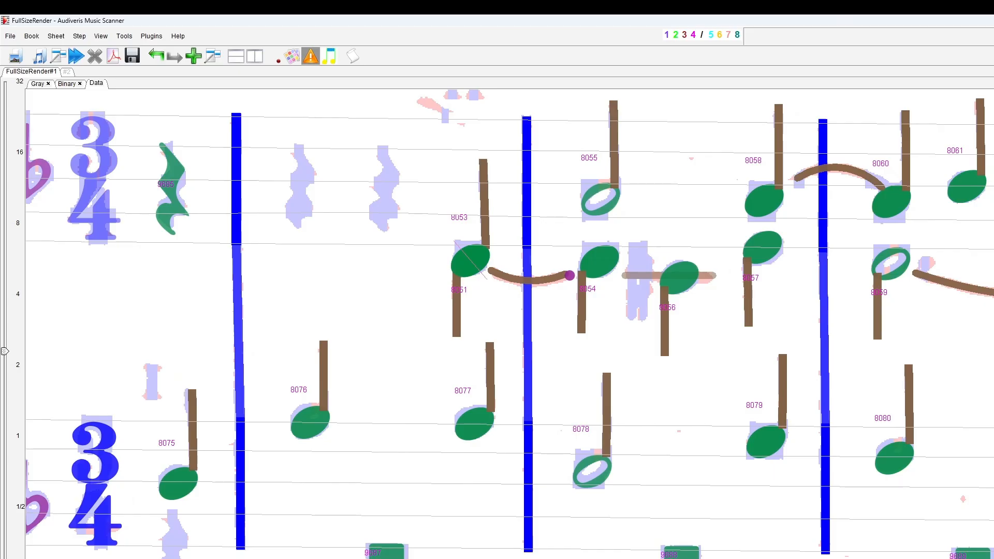
pyautogui.hscroll(2, 509, 324)
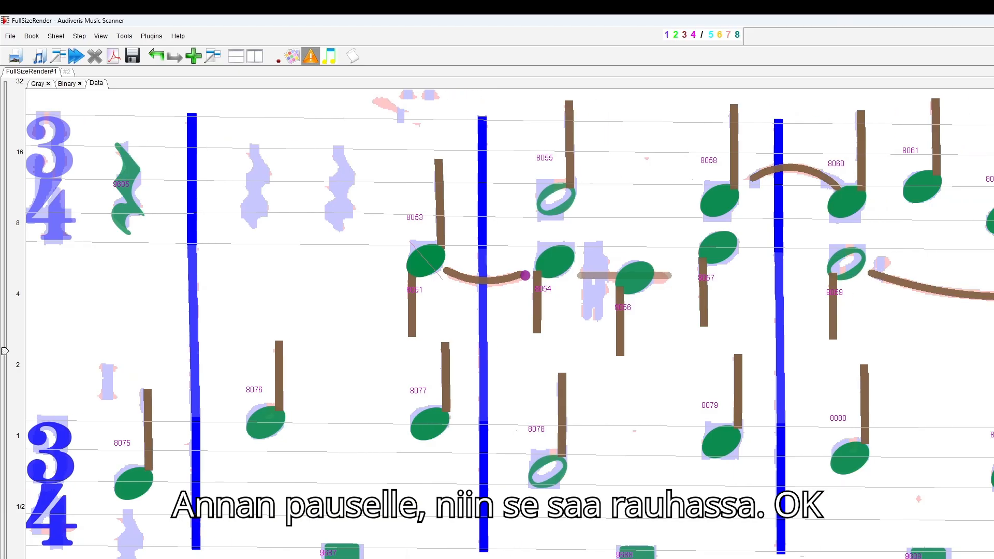
pyautogui.click(262, 208)
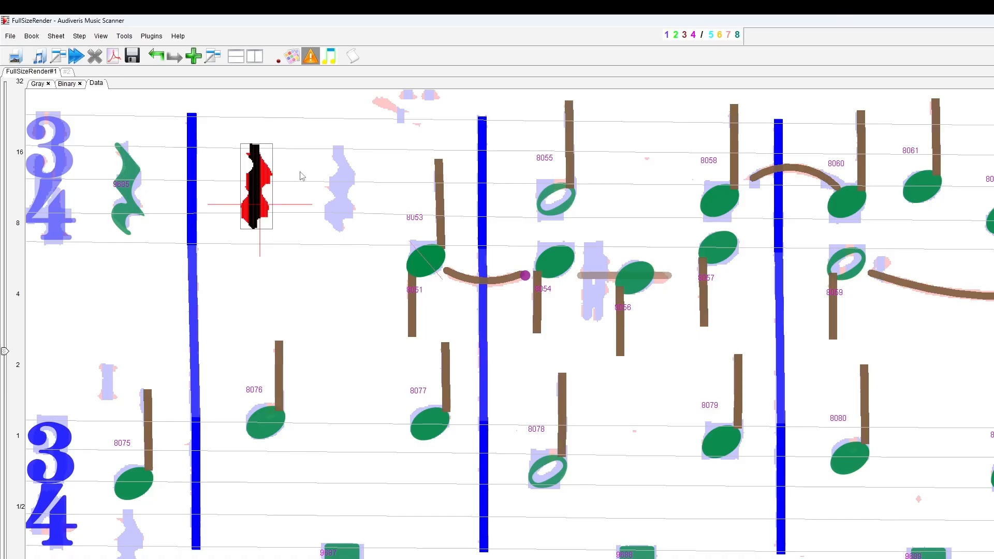
pyautogui.rightClick(256, 183)
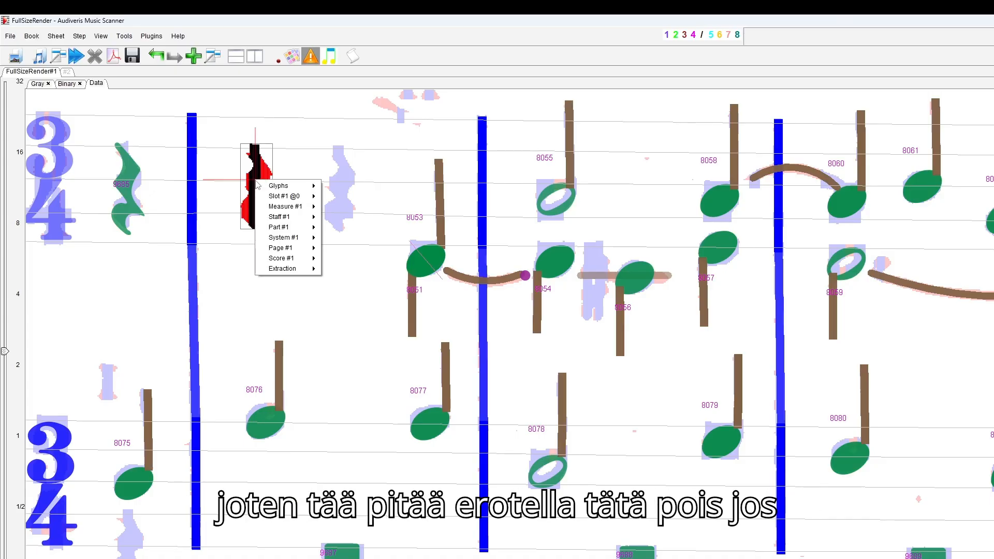
pyautogui.moveTo(285, 186)
pyautogui.moveTo(341, 206)
pyautogui.moveTo(394, 200)
pyautogui.moveTo(463, 324)
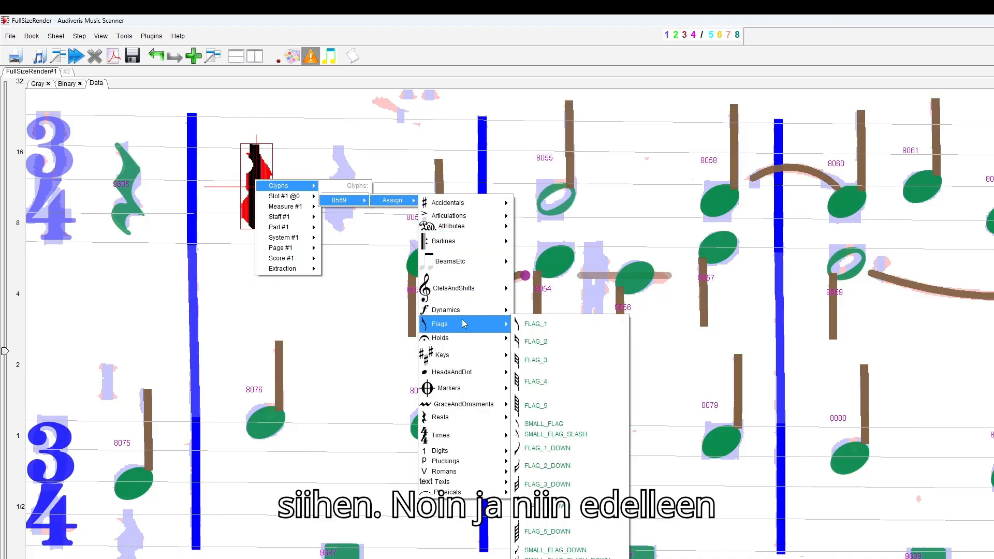
pyautogui.moveTo(479, 420)
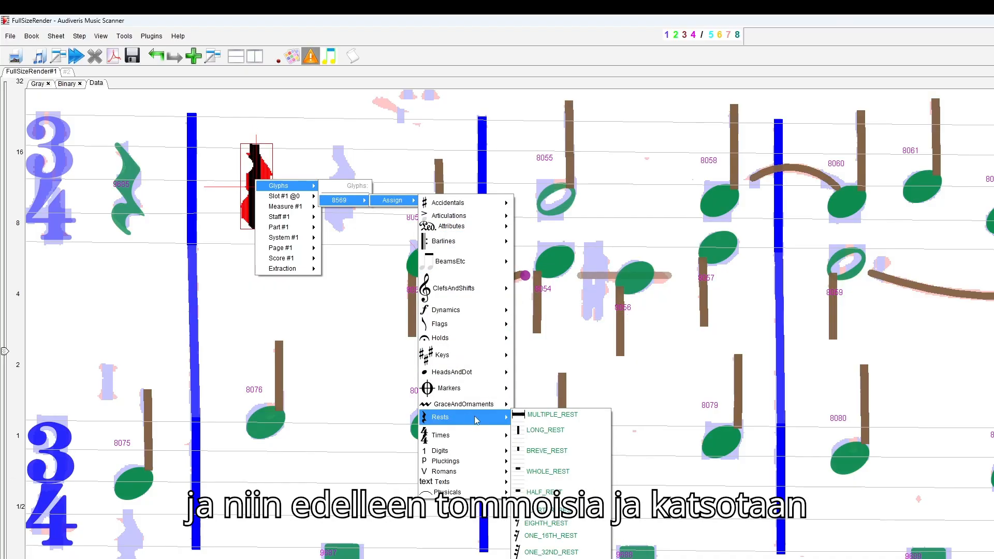
pyautogui.click(562, 510)
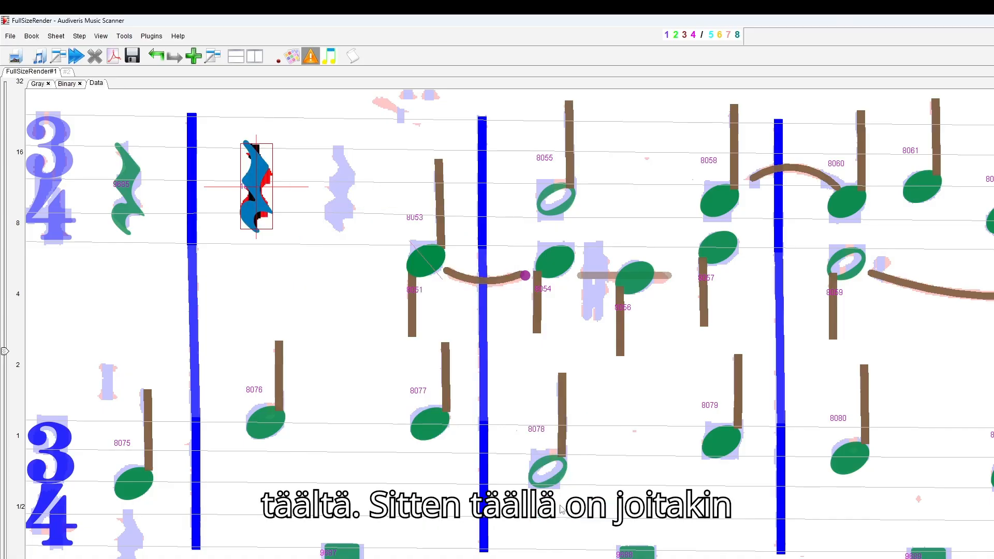
pyautogui.moveTo(993, 221); pyautogui.dragTo(345, 197)
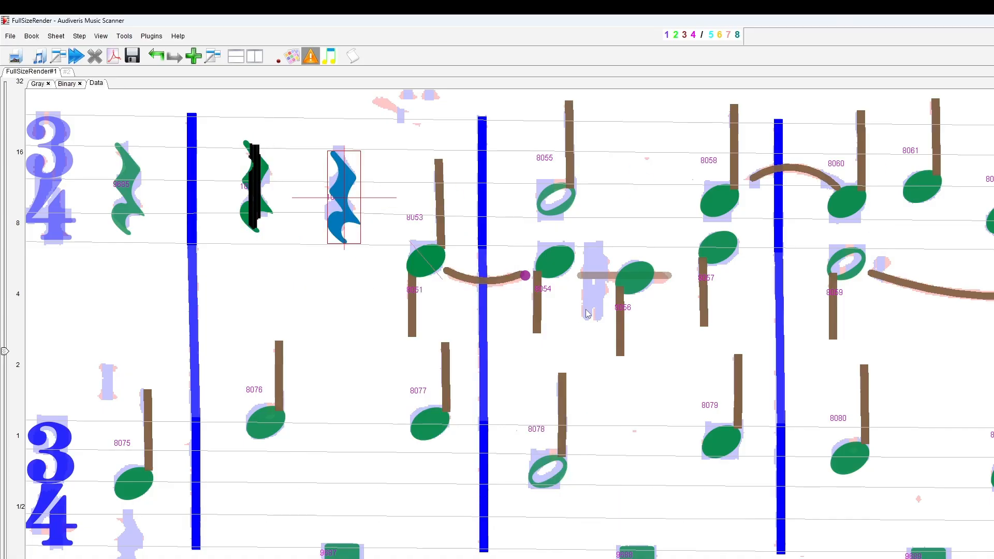
# - Assign the unrecognized accidental glyph before the ledger-line quarter note in the first melody's second full measure as a sharp
pyautogui.rightClick(591, 302)
pyautogui.moveTo(621, 301)
pyautogui.moveTo(685, 315)
pyautogui.moveTo(746, 334)
pyautogui.moveTo(842, 338)
pyautogui.click(918, 352)
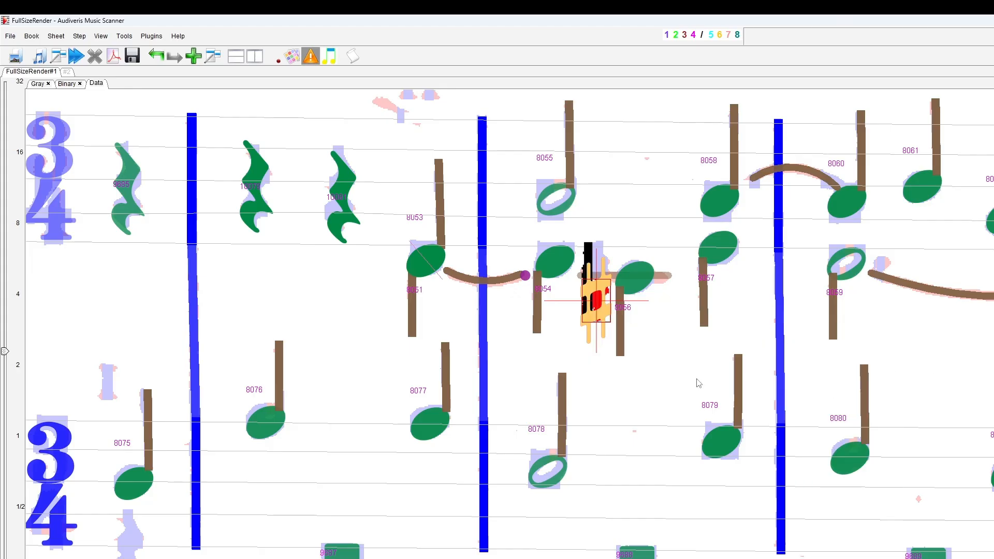
# - Examine the following measures and the systems below for other unrecognized symbols
pyautogui.hscroll(10, 509, 323)
pyautogui.hscroll(5, 509, 323)
pyautogui.hscroll(-15, 510, 323)
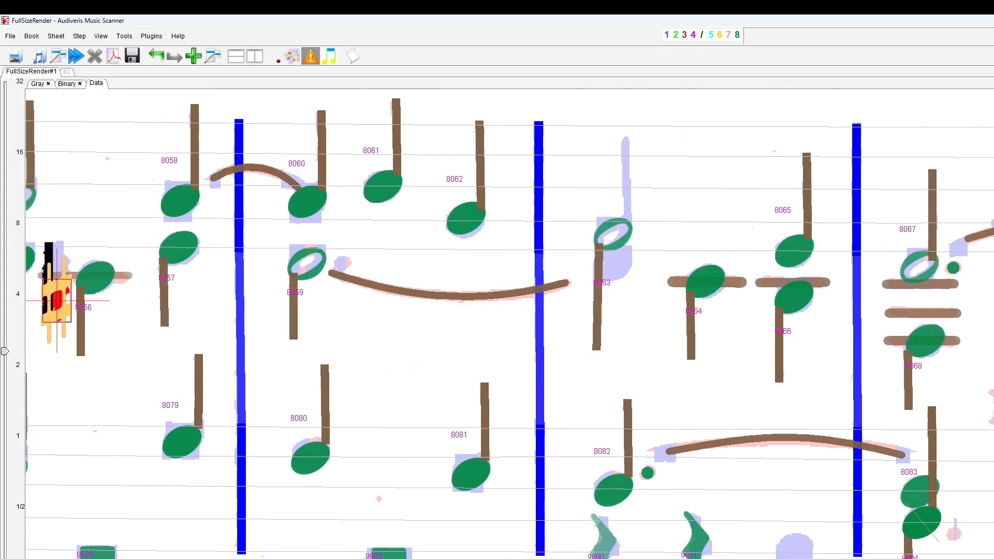
pyautogui.scroll(-5, 610, 507)
pyautogui.scroll(-4, 600, 452)
pyautogui.scroll(-5, 599, 452)
pyautogui.scroll(6, 67, 298)
pyautogui.scroll(-4, 127, 457)
pyautogui.scroll(5, 126, 457)
pyautogui.scroll(-4, 308, 418)
pyautogui.scroll(5, 308, 417)
pyautogui.scroll(-3, 307, 417)
pyautogui.scroll(4, 365, 297)
# - Assign the unrecognized merged accidental-and-note glyph in the upper staff of the second row's first measure as QUARTER_NOTE_UP
pyautogui.click(365, 297)
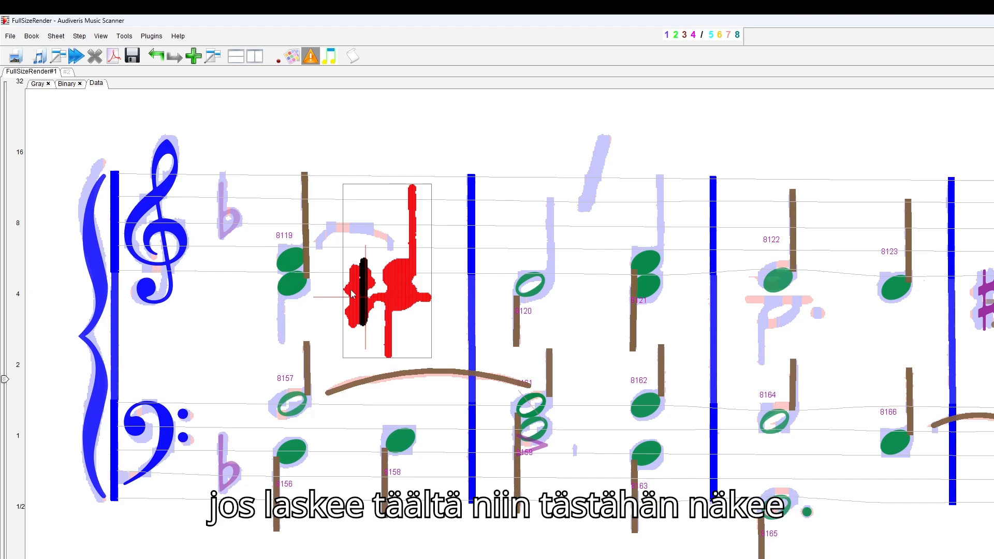
pyautogui.click(394, 269)
pyautogui.click(426, 334)
pyautogui.click(399, 273)
pyautogui.rightClick(400, 273)
pyautogui.moveTo(438, 279)
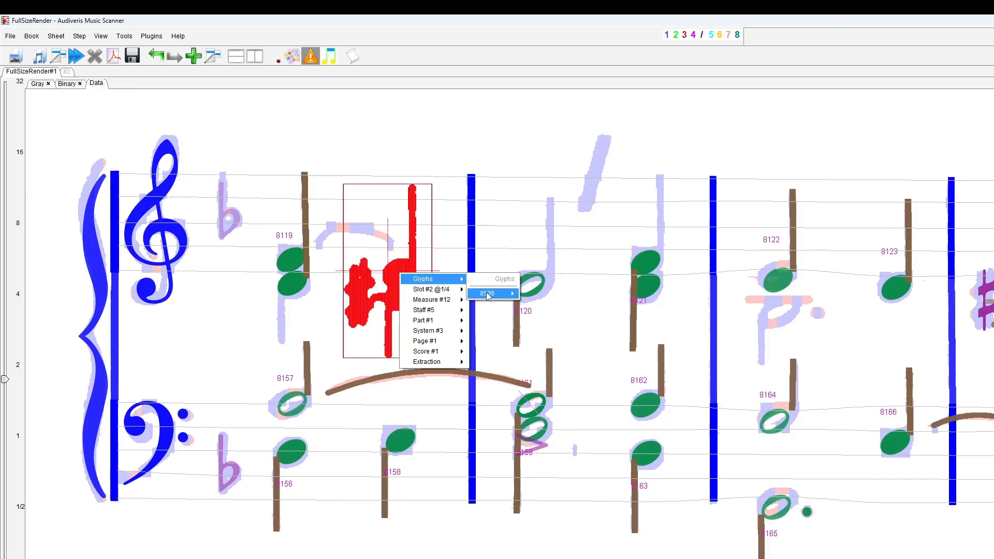
pyautogui.moveTo(487, 295)
pyautogui.moveTo(552, 329)
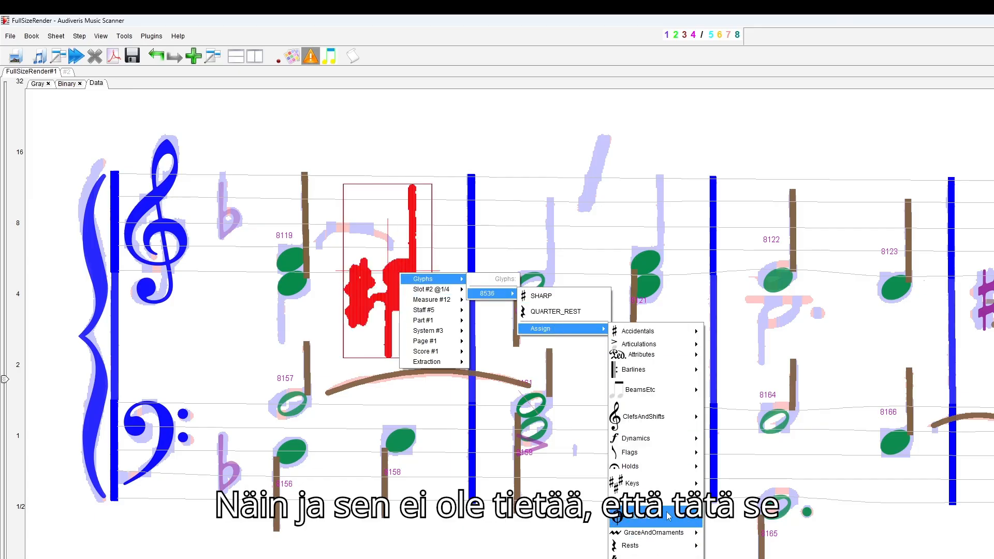
pyautogui.moveTo(671, 524)
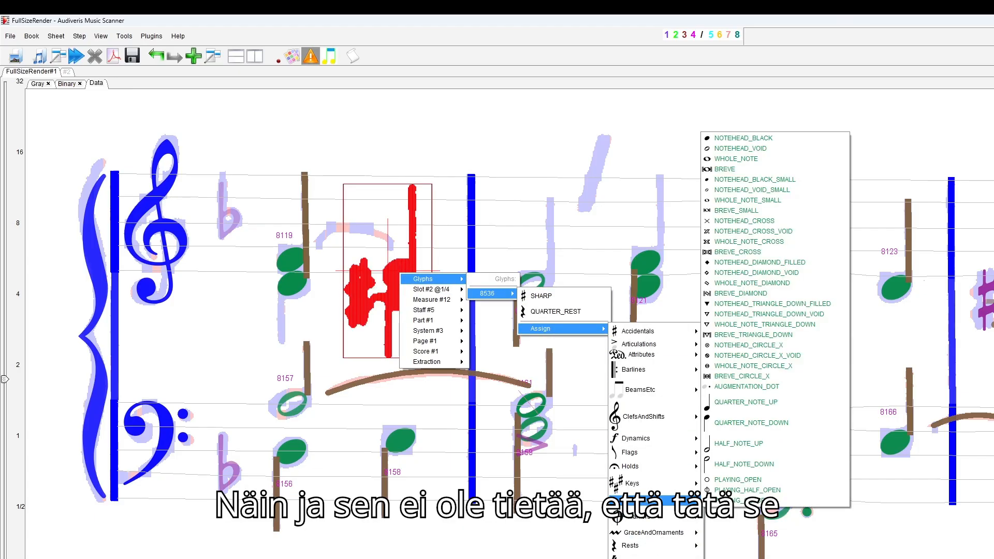
pyautogui.click(762, 409)
# - Check the placement of the new quarter note's head and ledger lines in the second row's first measure
pyautogui.click(399, 281)
pyautogui.click(383, 351)
pyautogui.click(390, 319)
pyautogui.click(395, 343)
pyautogui.click(396, 328)
pyautogui.click(381, 347)
pyautogui.scroll(1, 382, 355)
pyautogui.rightClick(382, 348)
pyautogui.click(382, 347)
pyautogui.click(383, 340)
pyautogui.click(388, 351)
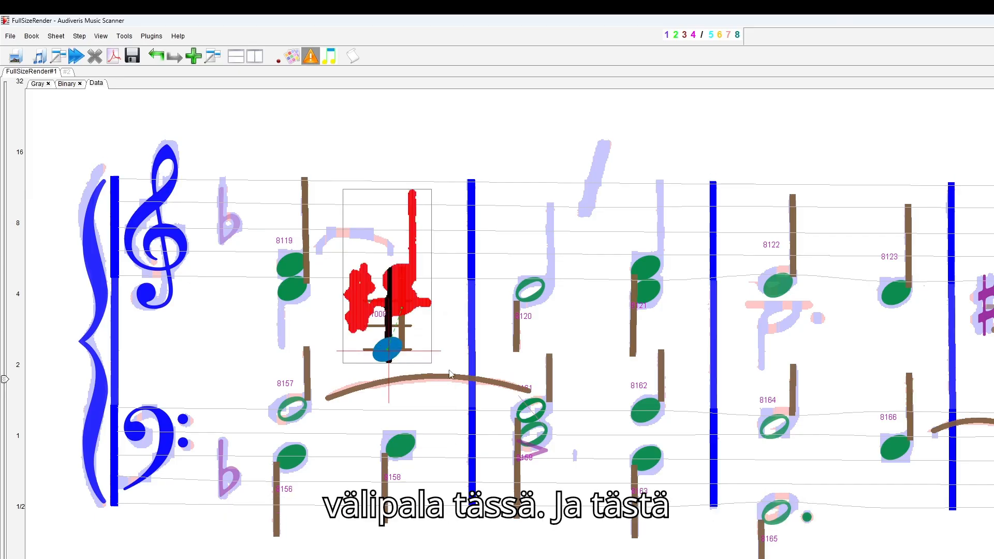
pyautogui.click(442, 145)
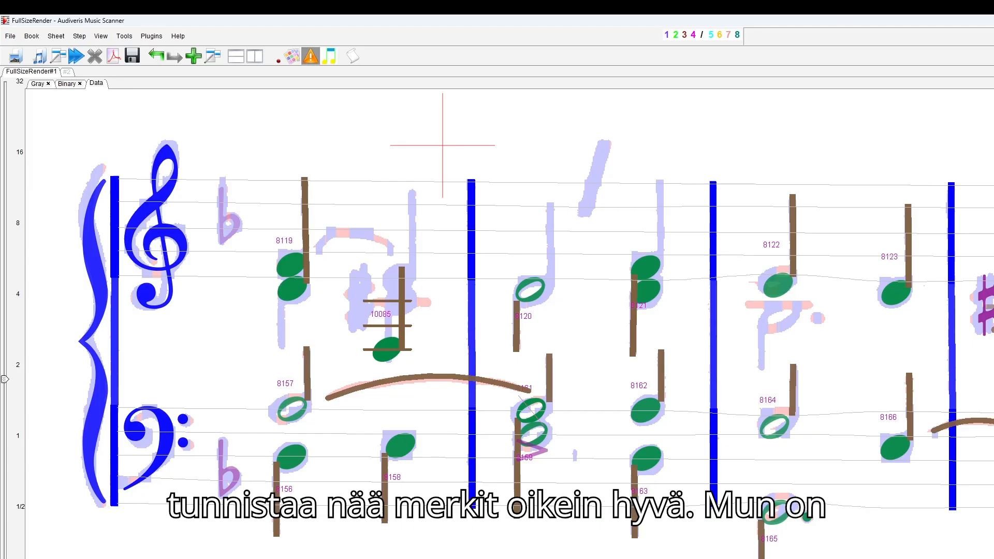
# - Assign the unrecognized arc glyph above the new quarter note as a slur above
pyautogui.rightClick(343, 234)
pyautogui.moveTo(385, 243)
pyautogui.moveTo(439, 254)
pyautogui.moveTo(508, 313)
pyautogui.click(584, 557)
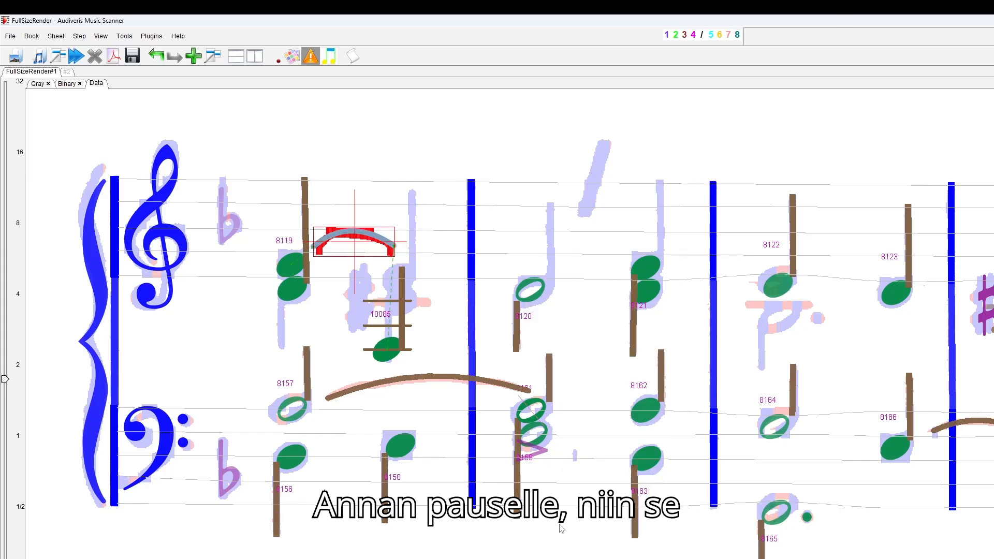
# - Assign the unrecognized half-note glyph below the upper staff in measure 14 as HALF_NOTE_DOWN, attached to the staff above
pyautogui.hscroll(10, 510, 324)
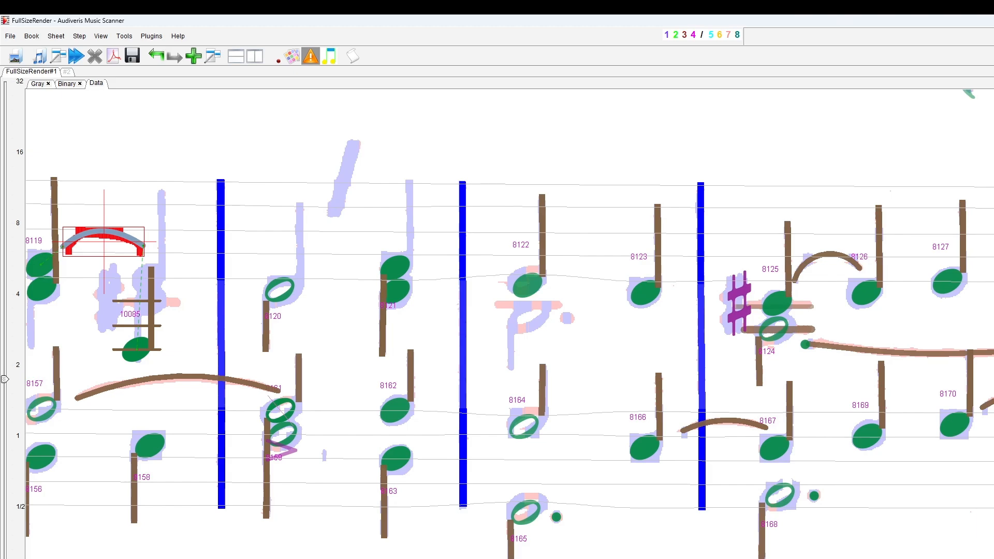
pyautogui.click(243, 323)
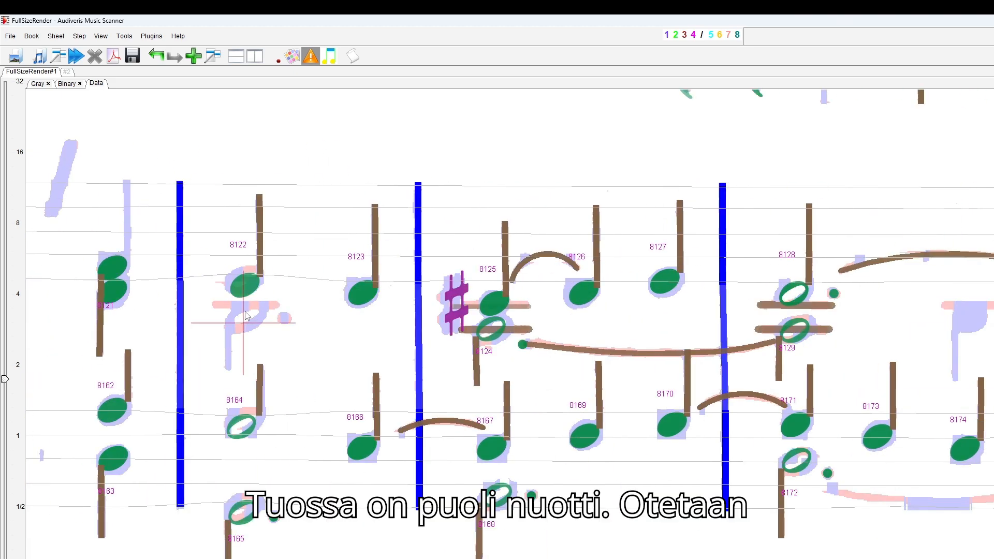
pyautogui.rightClick(247, 314)
pyautogui.moveTo(300, 317)
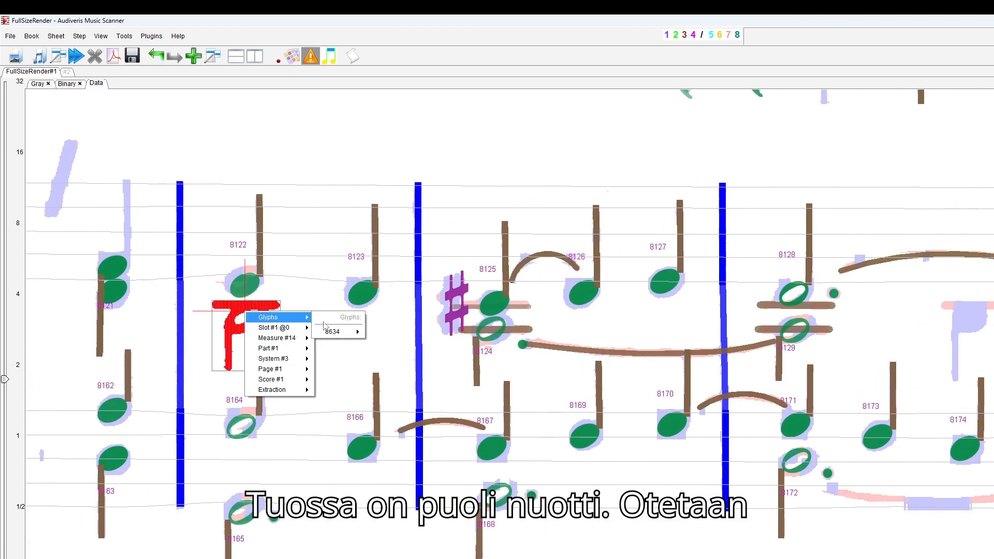
pyautogui.moveTo(337, 332)
pyautogui.moveTo(424, 402)
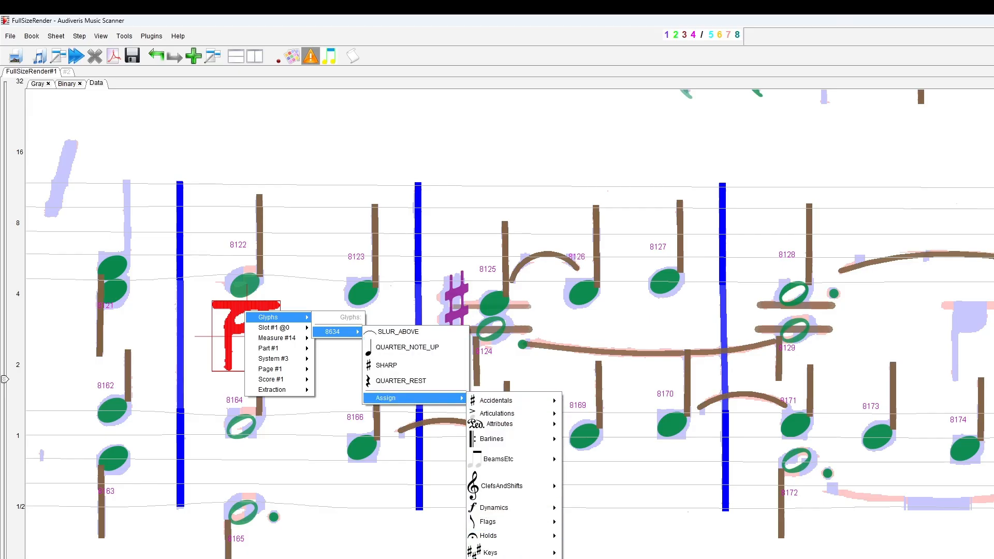
pyautogui.moveTo(510, 558)
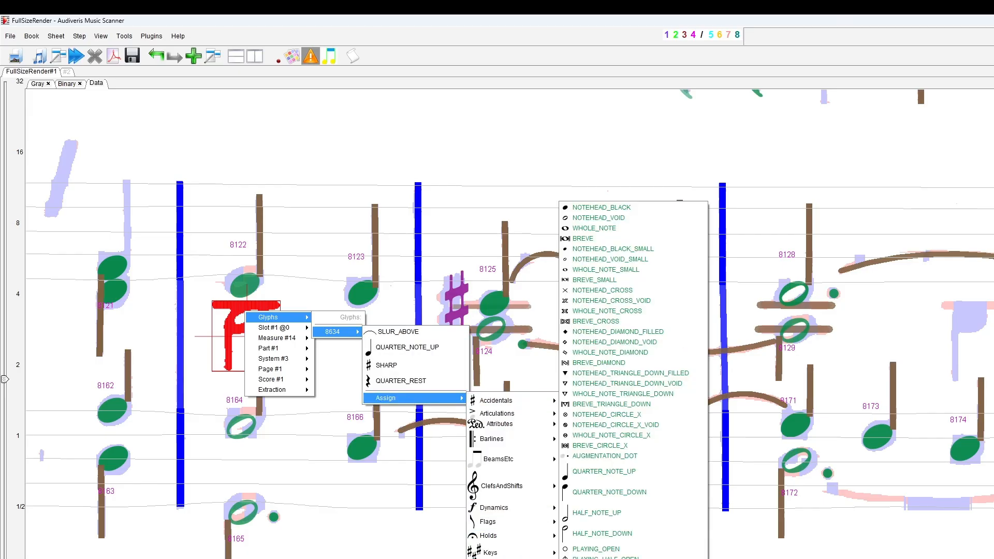
pyautogui.click(595, 539)
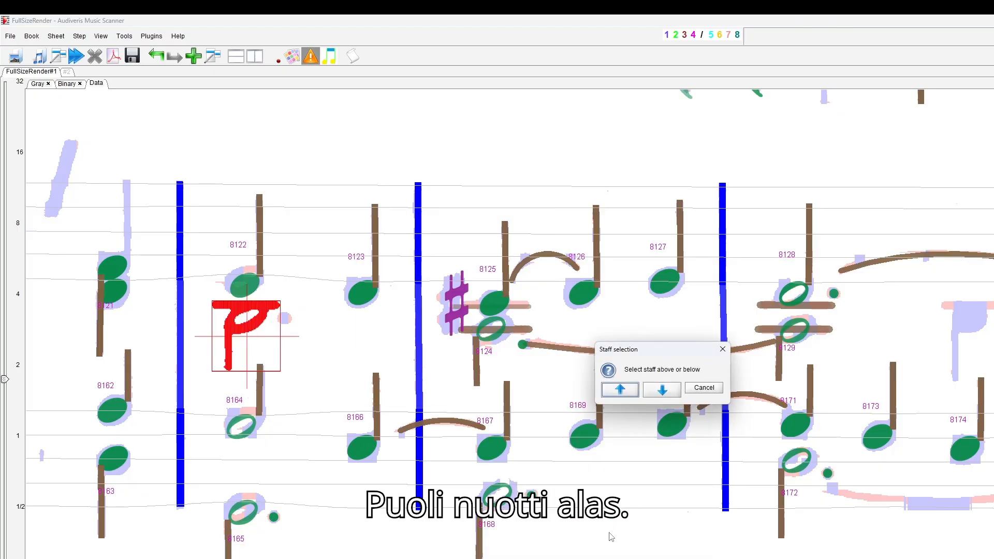
pyautogui.click(627, 392)
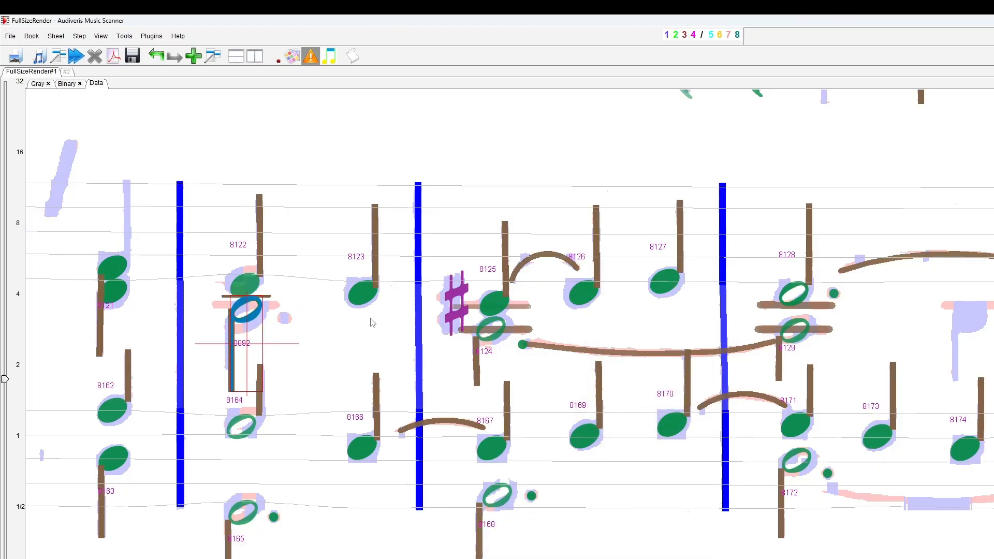
# - Assign the unrecognized dot glyph beside the new half note in measure 14 as AUGMENTATION_DOT
pyautogui.rightClick(284, 317)
pyautogui.moveTo(308, 323)
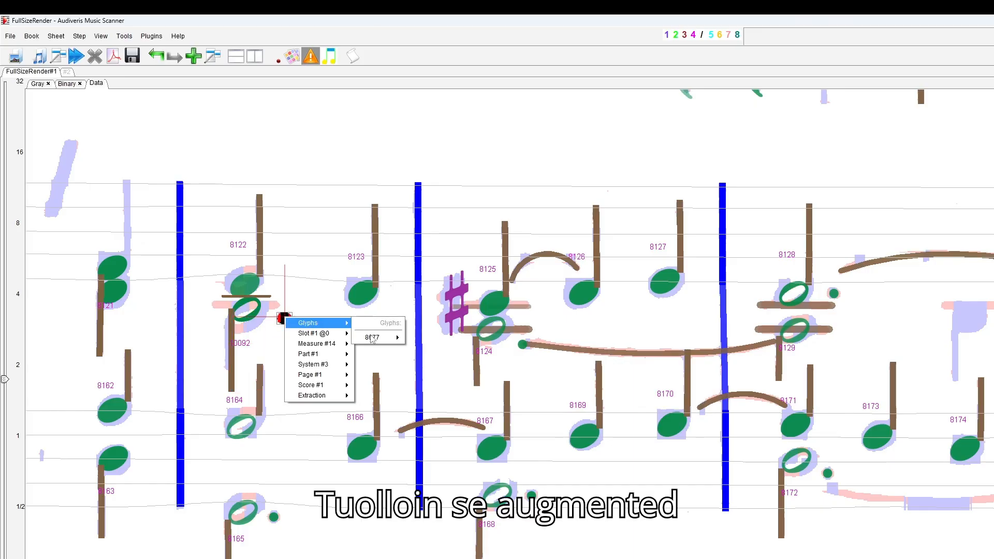
pyautogui.moveTo(373, 336)
pyautogui.moveTo(504, 426)
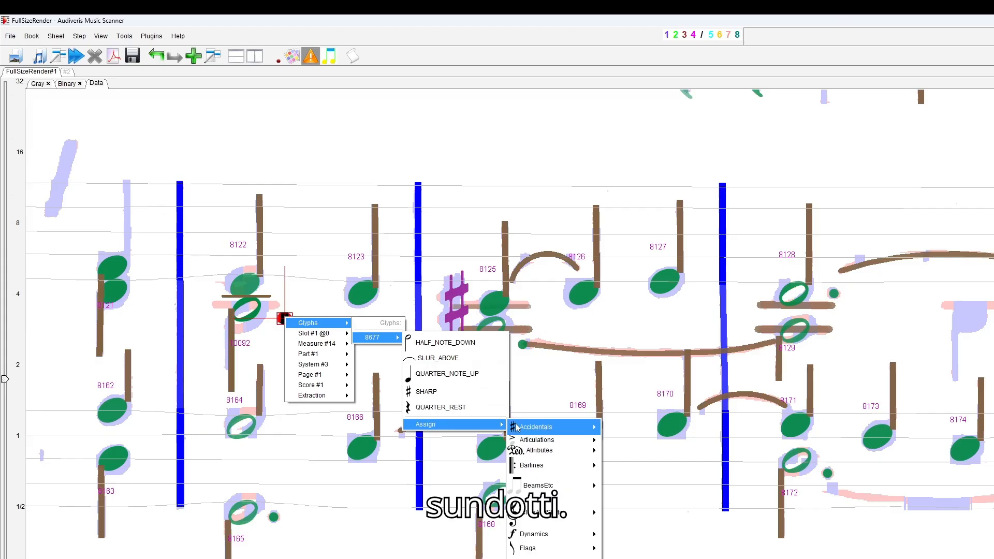
pyautogui.moveTo(538, 558)
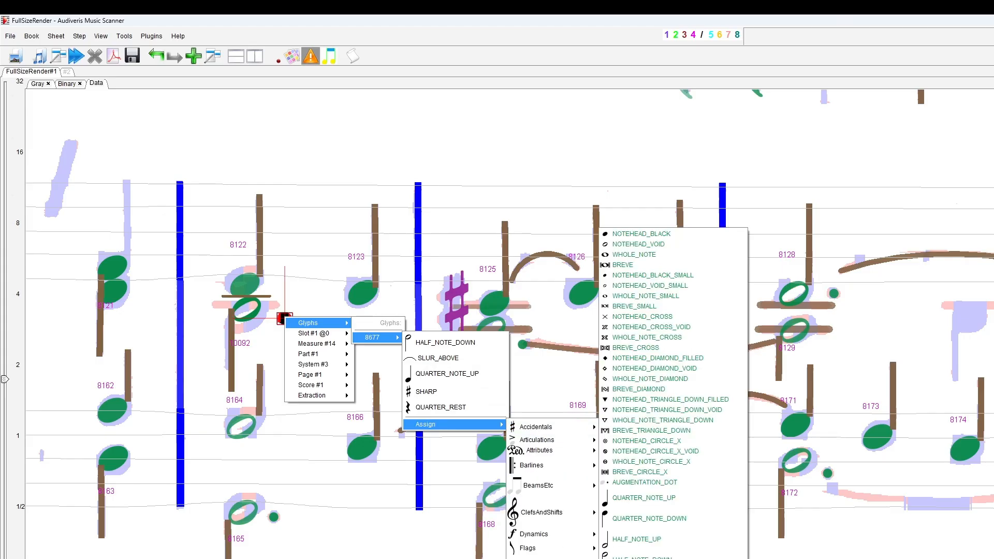
pyautogui.click(644, 482)
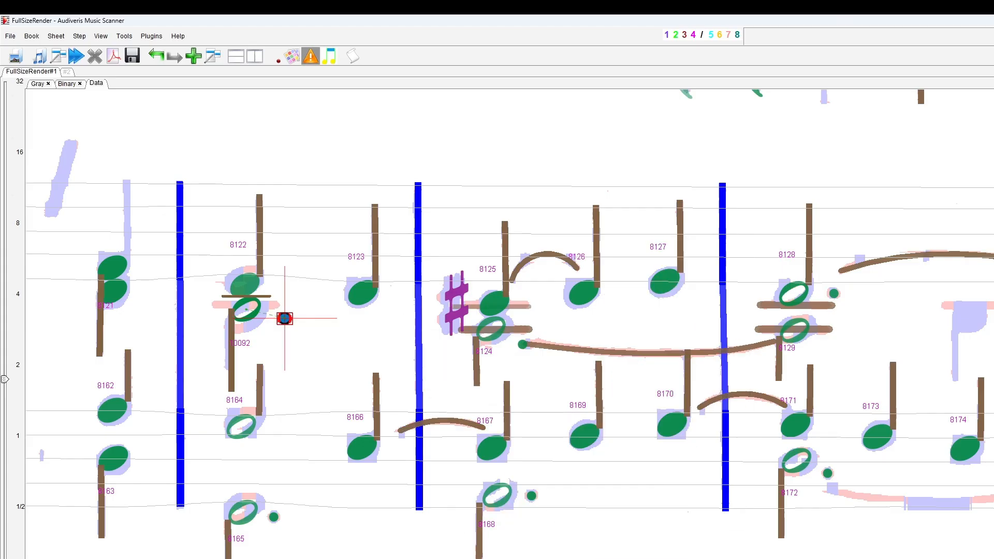
# - Assign the unrecognized ledger-line note glyph in measure 16 as QUARTER_NOTE_DOWN, attached to the staff above
pyautogui.hscroll(10, 509, 323)
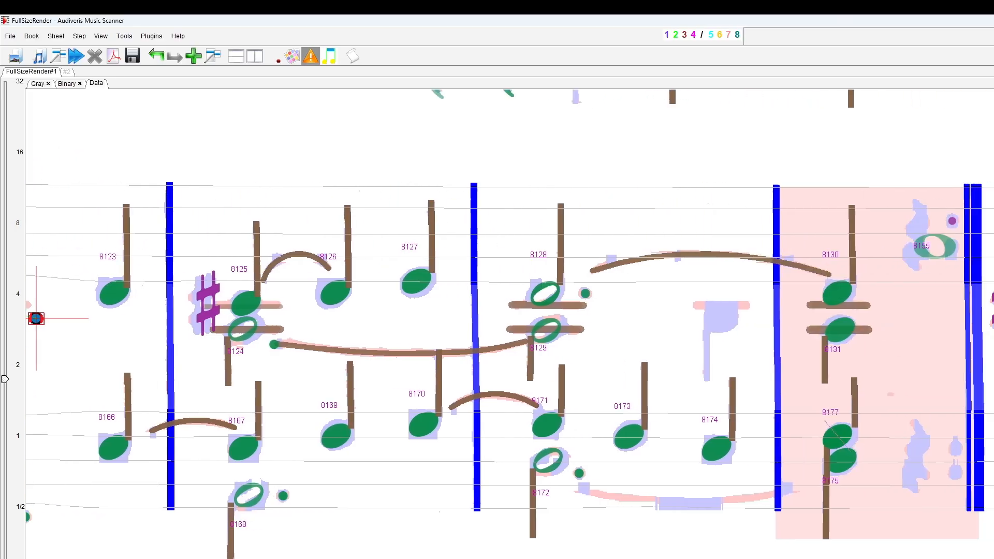
pyautogui.hscroll(2, 595, 283)
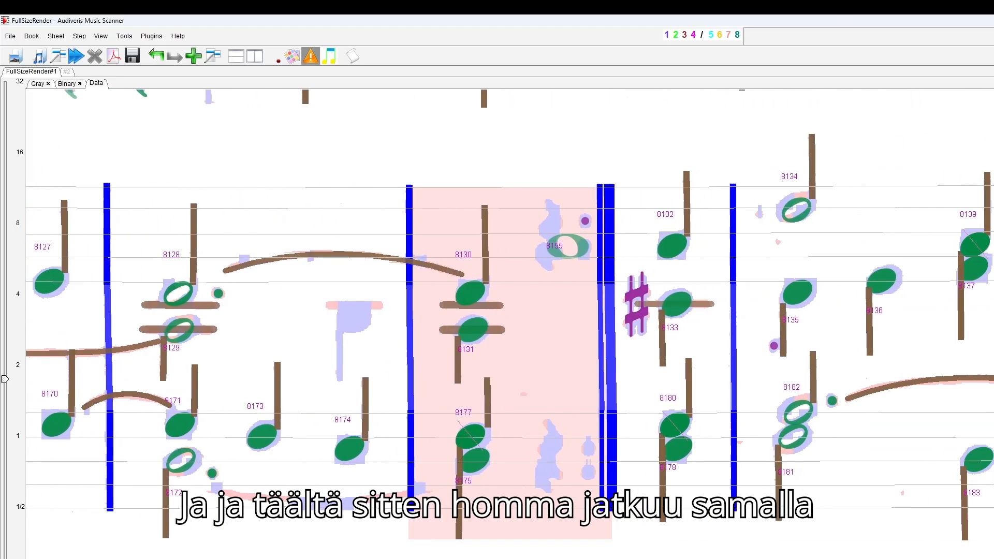
pyautogui.click(352, 325)
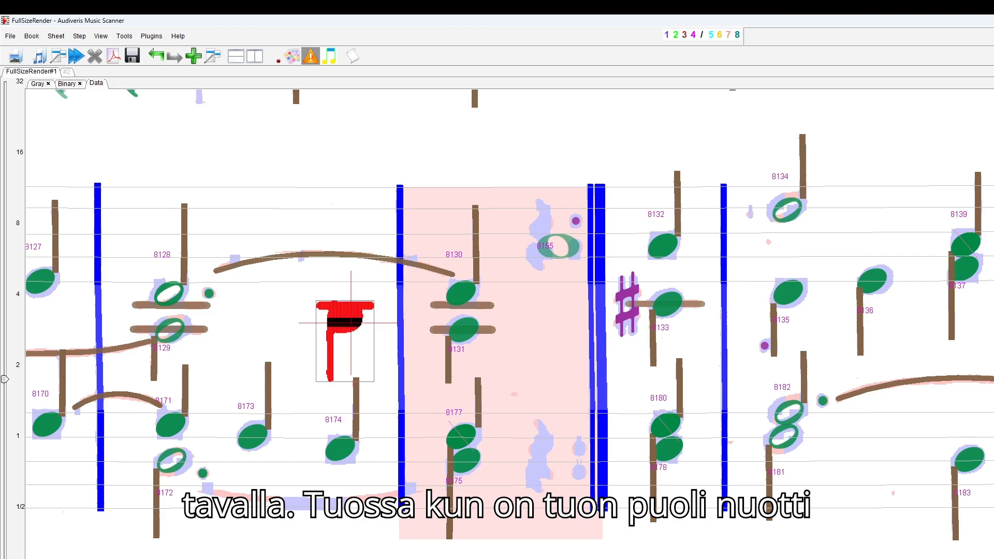
pyautogui.rightClick(358, 317)
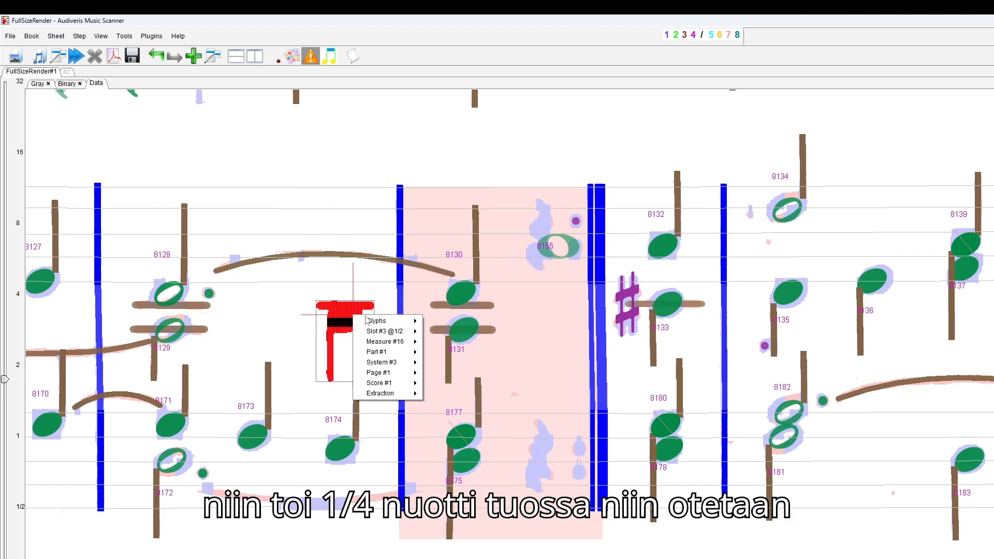
pyautogui.moveTo(393, 320)
pyautogui.moveTo(466, 336)
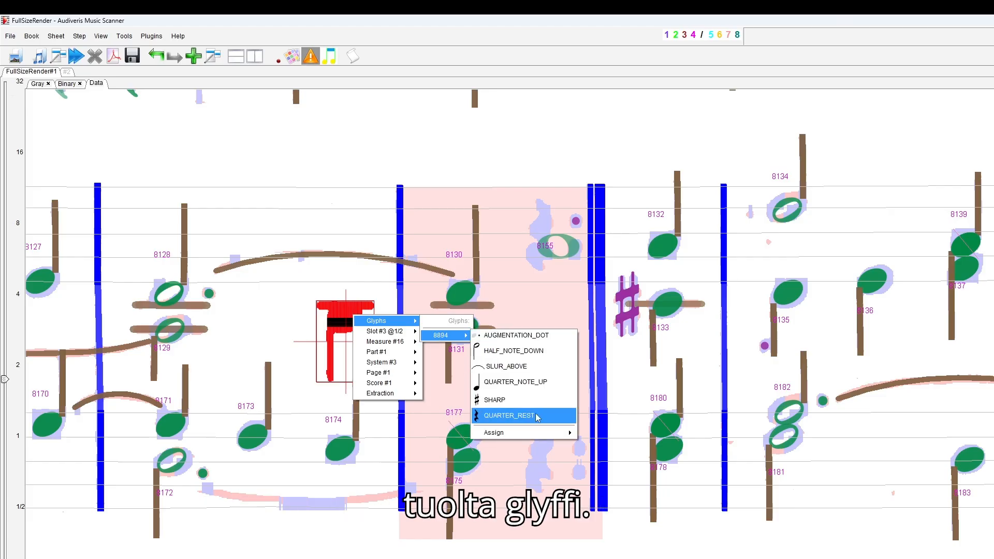
pyautogui.moveTo(518, 433)
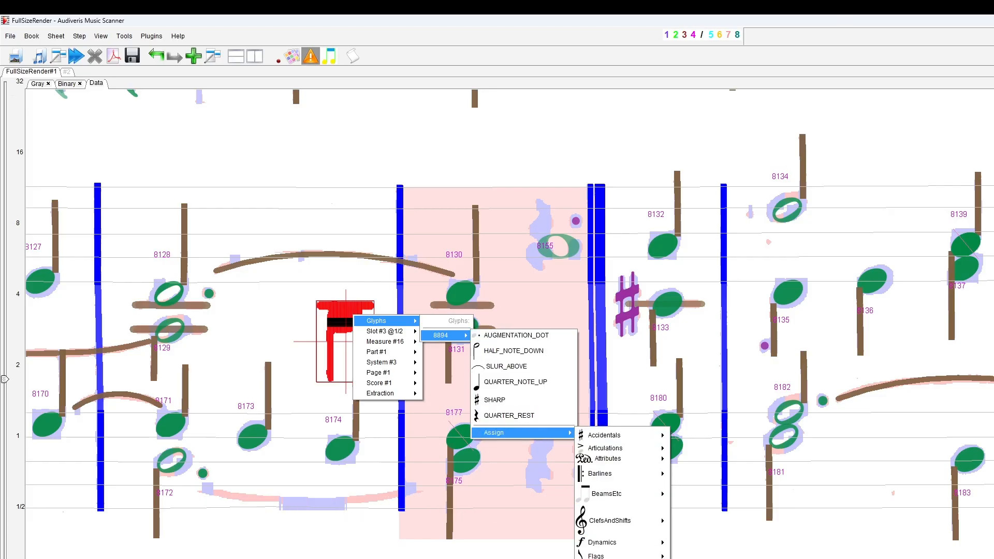
pyautogui.moveTo(621, 558)
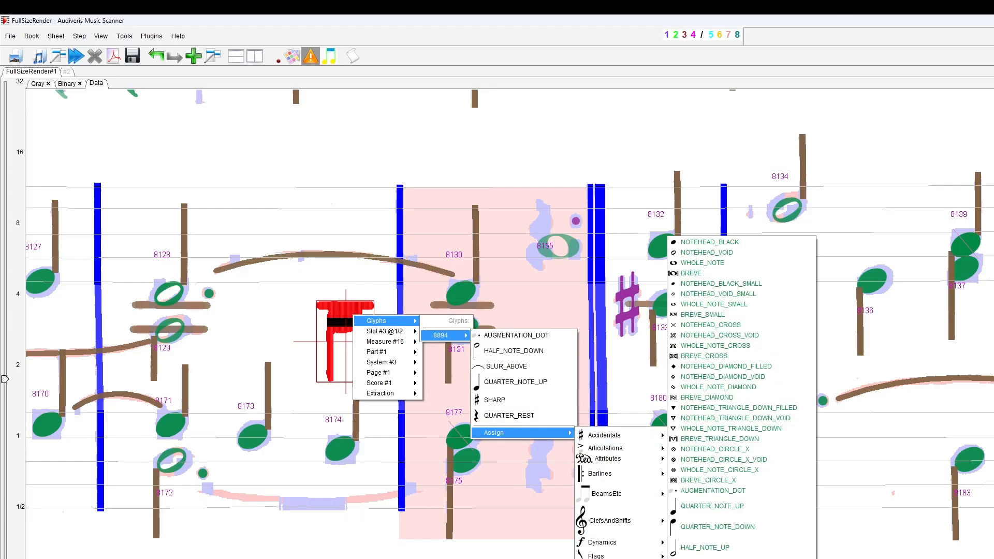
pyautogui.click(719, 528)
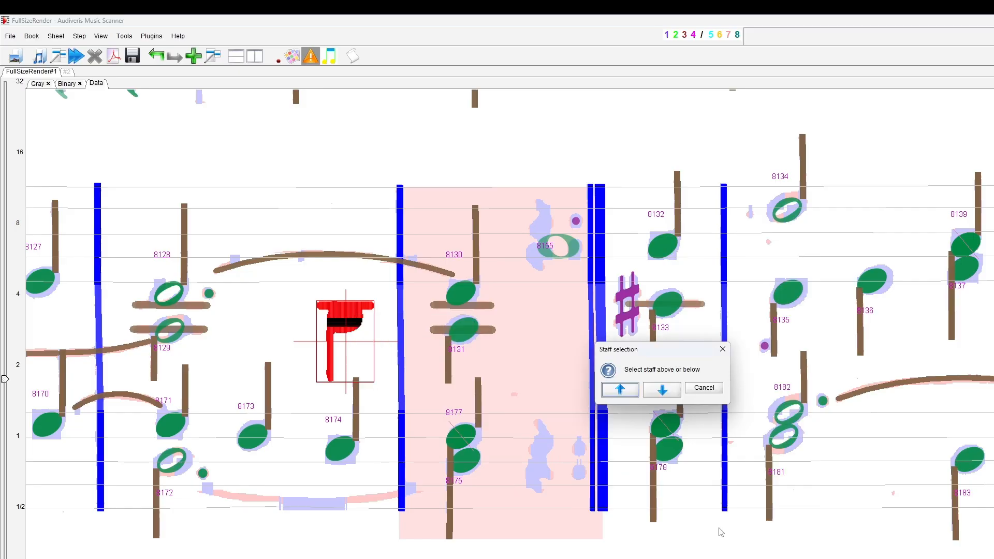
pyautogui.click(632, 392)
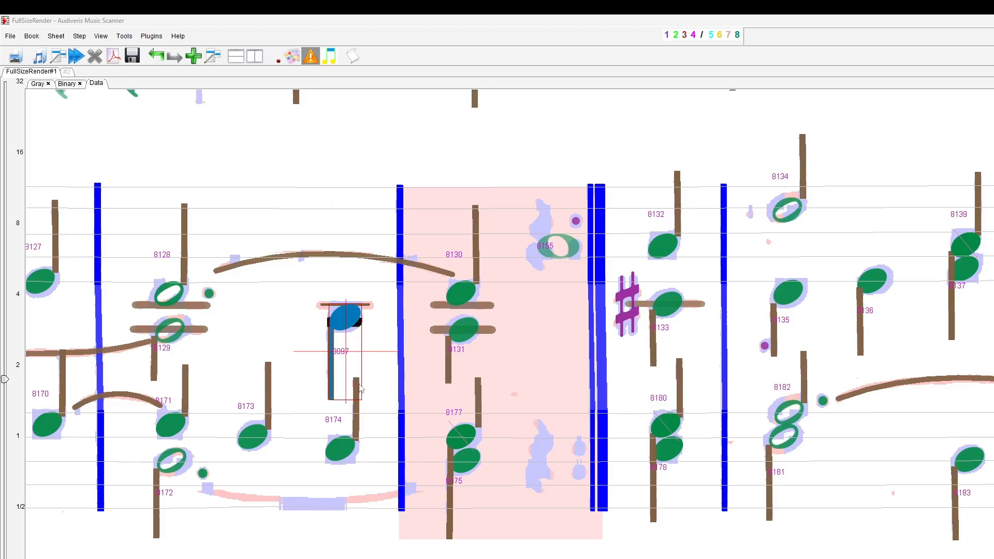
# - Delete the falsely recognized whole note and its dot from the upper staff of the measure before the double barline
pyautogui.click(552, 251)
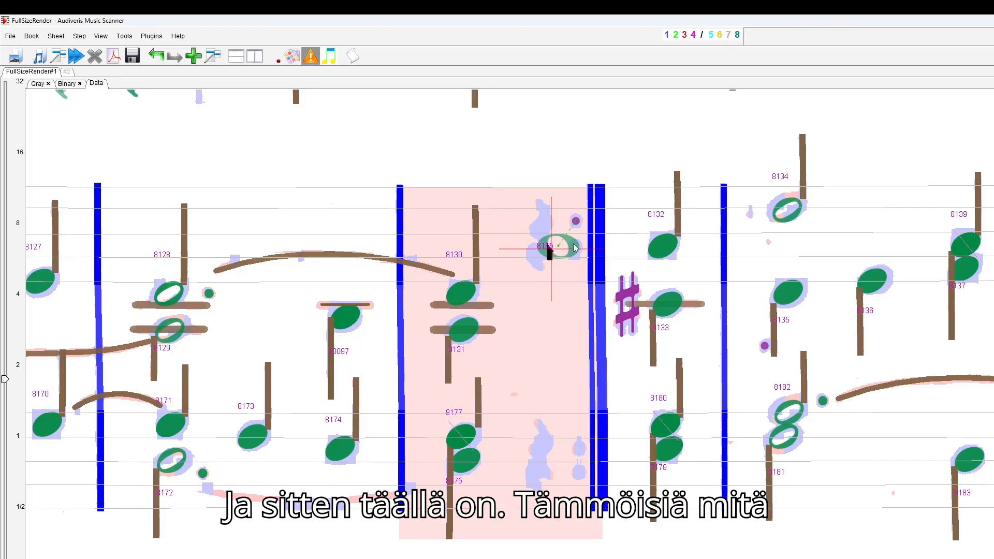
pyautogui.click(572, 245)
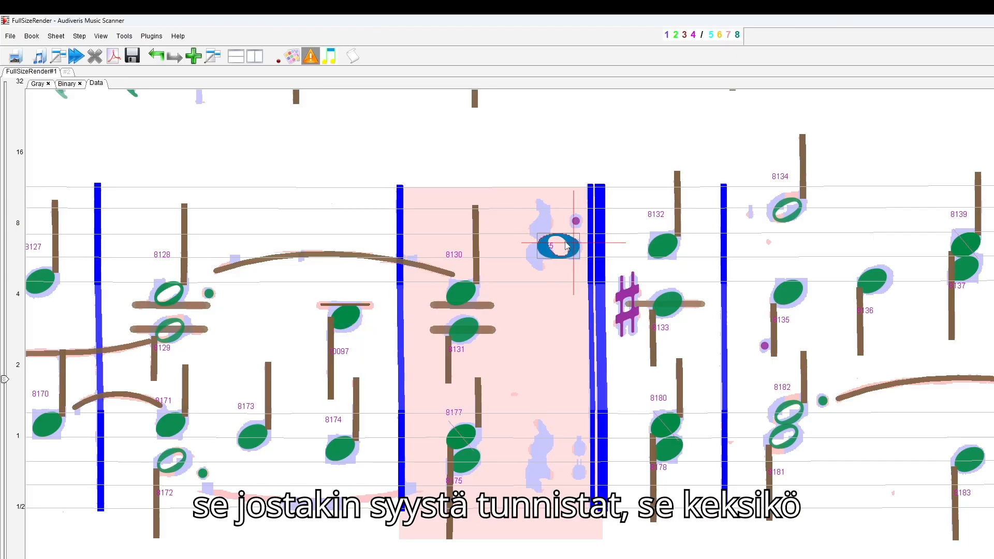
pyautogui.click(565, 241)
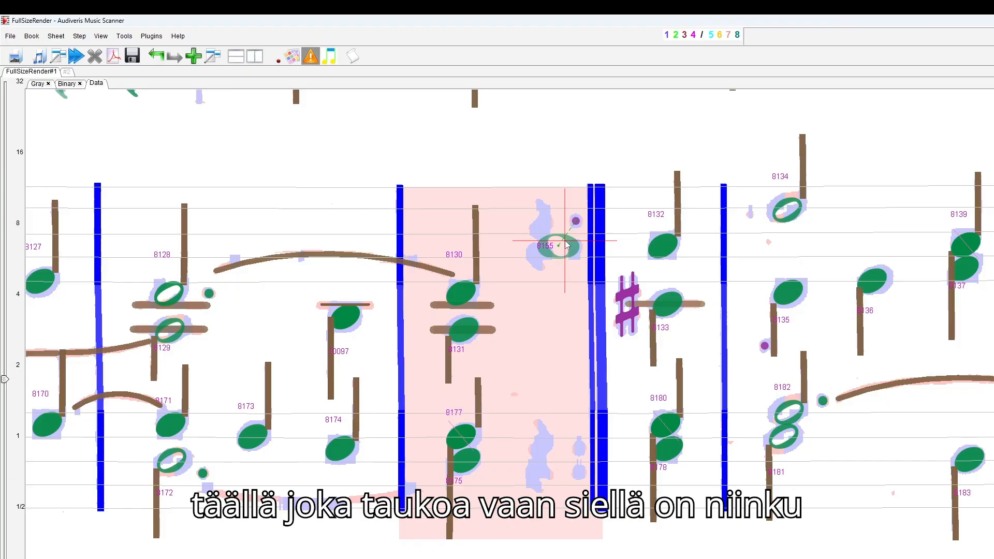
pyautogui.press('Delete')
pyautogui.click(576, 221)
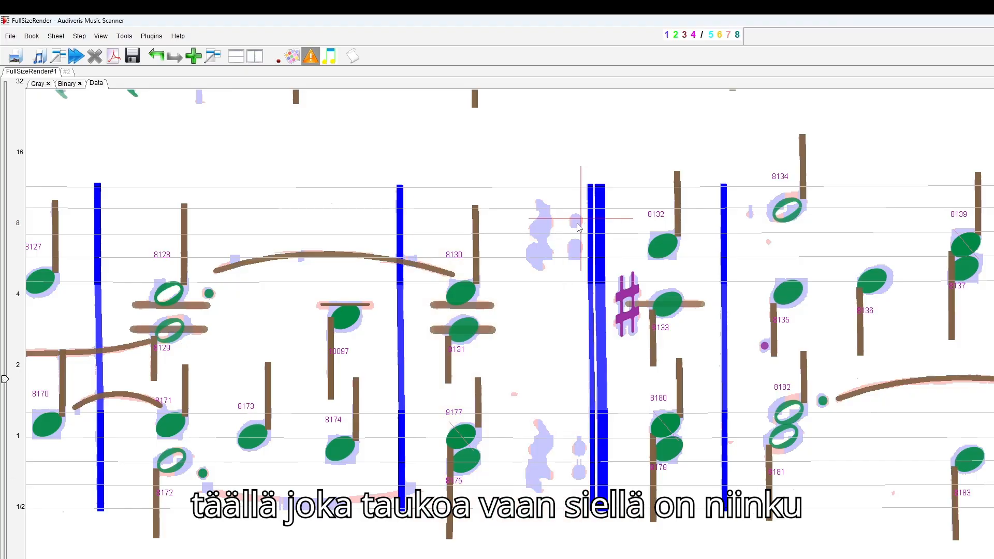
# - Place a quarter rest over the unrecognized rest glyph in the upper staff before the double barline
pyautogui.click(536, 247)
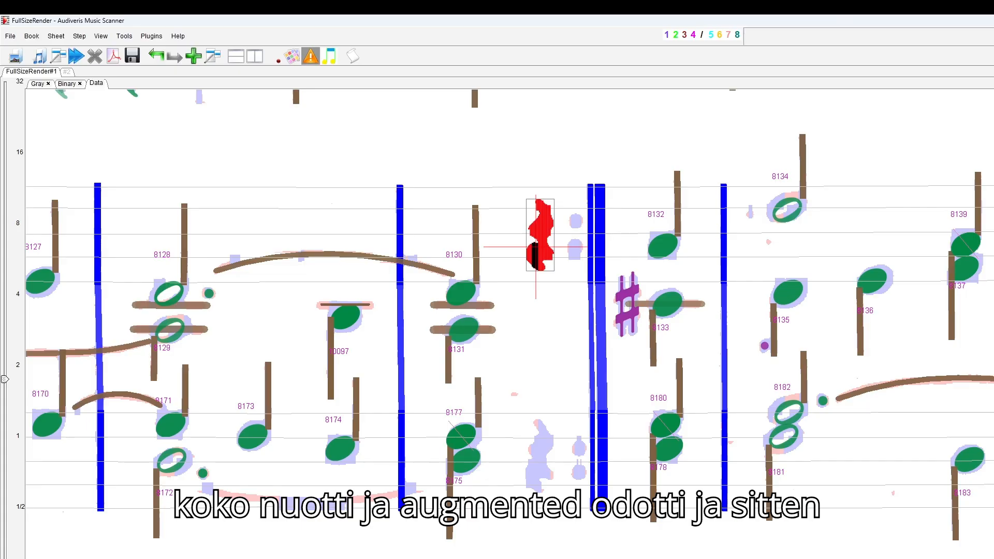
pyautogui.moveTo(993, 211); pyautogui.dragTo(548, 237)
pyautogui.scroll(-9, 536, 336)
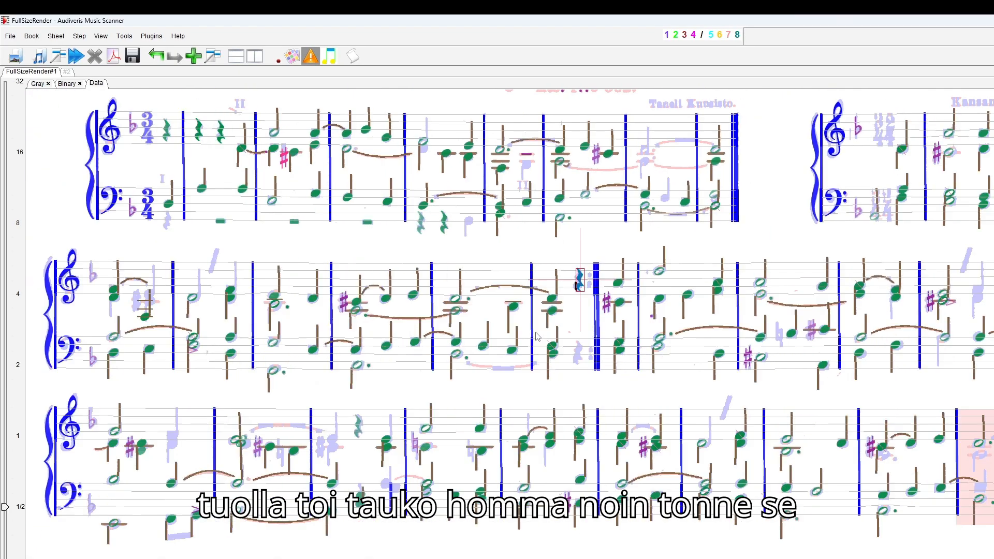
pyautogui.scroll(2, 961, 280)
pyautogui.scroll(-1, 963, 283)
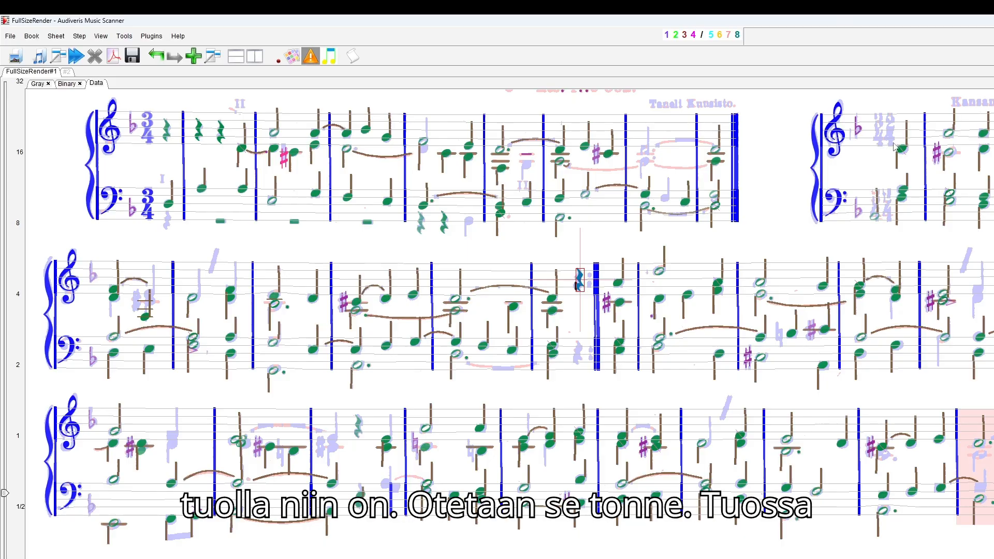
pyautogui.click(928, 170)
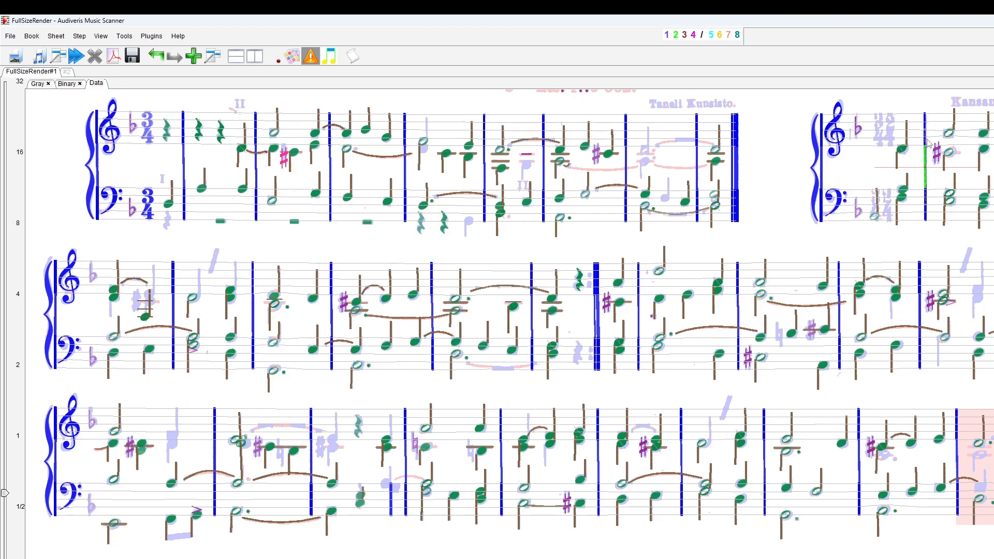
# - Delete the barline after the first measure of the two-staff system that starts below the title "Kansansävelmä"
pyautogui.scroll(2, 509, 324)
pyautogui.scroll(3, 939, 168)
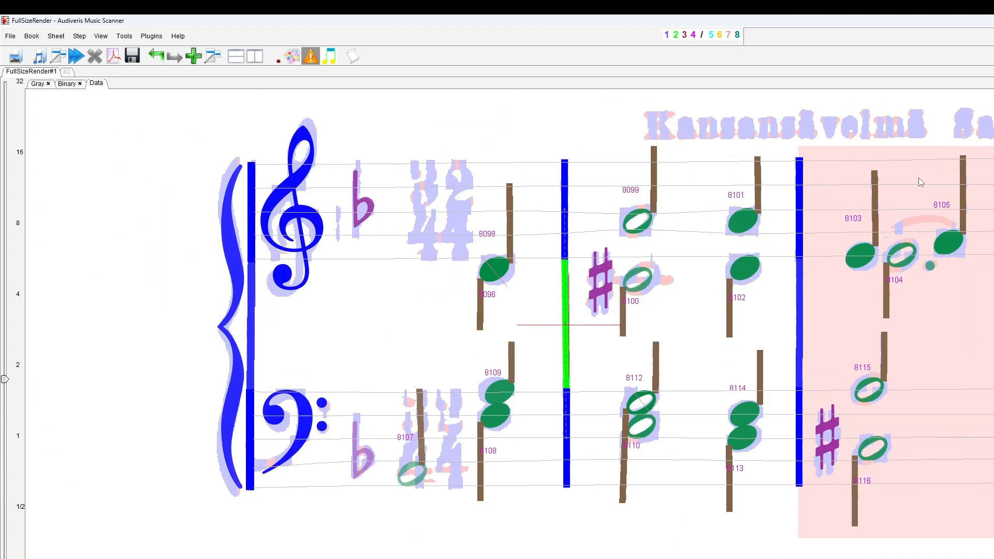
pyautogui.click(564, 202)
pyautogui.press('Delete')
pyautogui.press('Return')
pyautogui.click(571, 340)
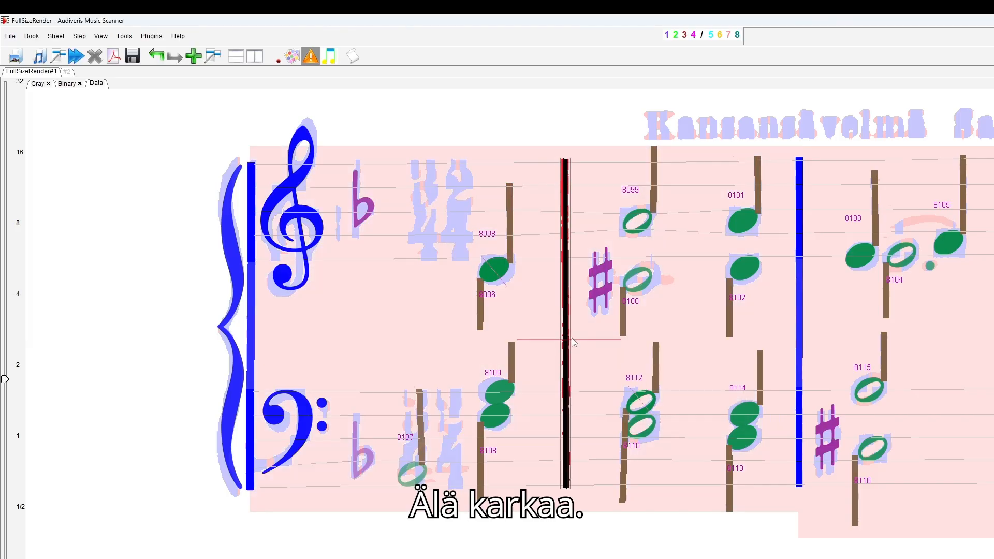
pyautogui.click(798, 341)
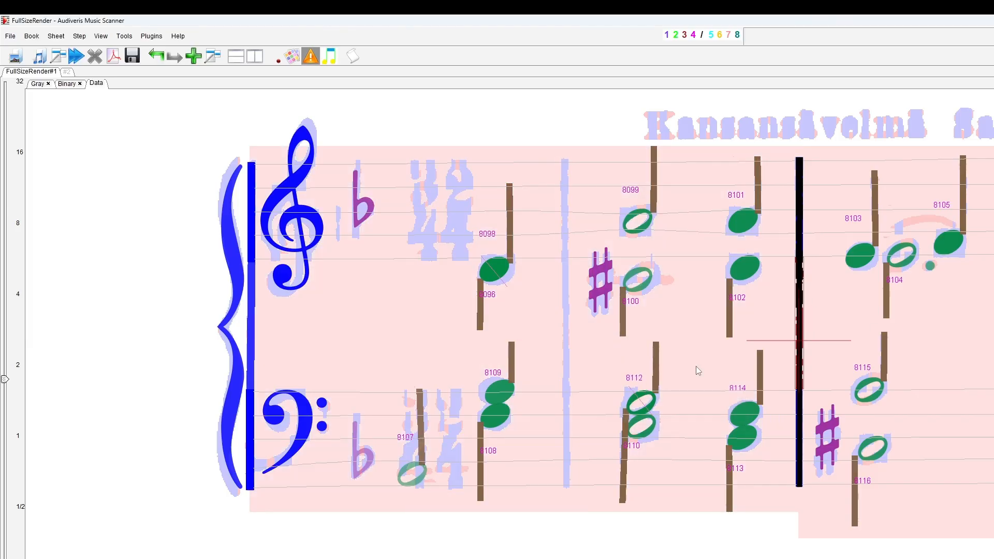
pyautogui.scroll(-3, 564, 328)
pyautogui.scroll(-1, 623, 316)
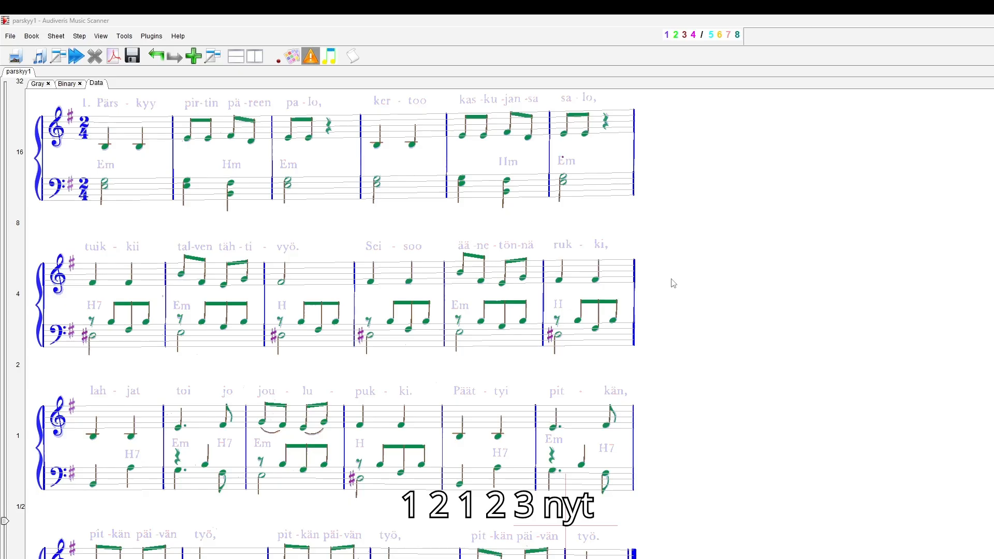
# - Export the parskyy1 sheet as parskyy1.mxl into the tmp folder
pyautogui.click(53, 36)
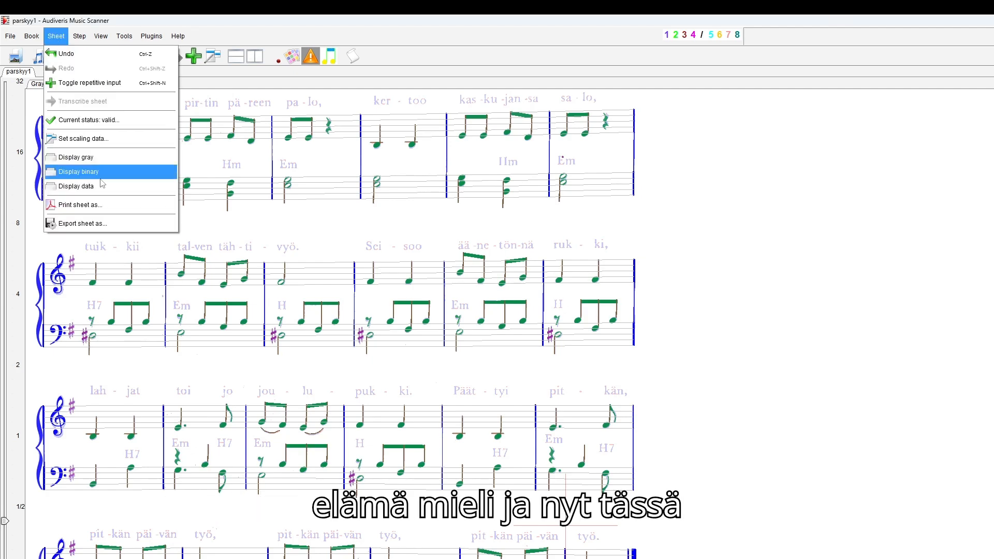
pyautogui.click(101, 224)
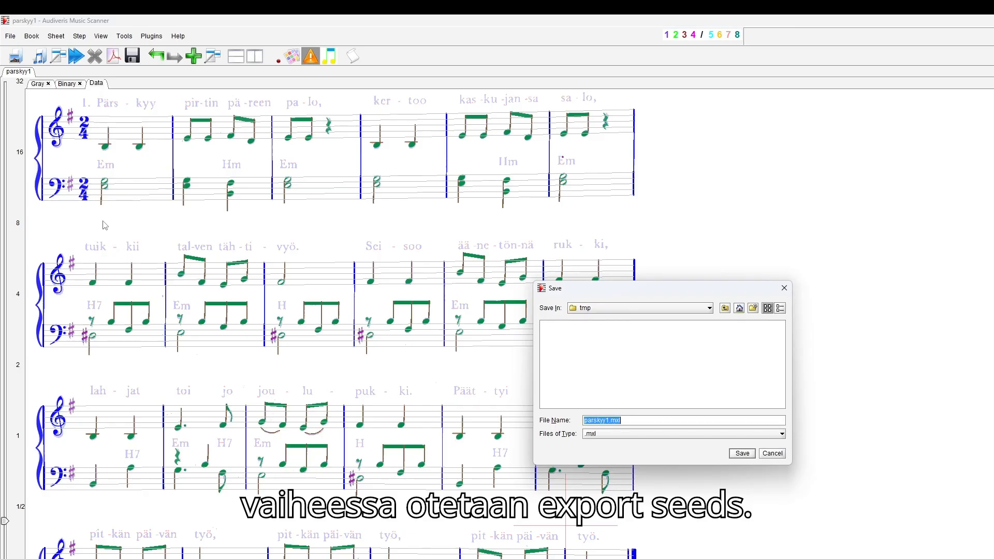
pyautogui.moveTo(636, 294); pyautogui.dragTo(538, 192)
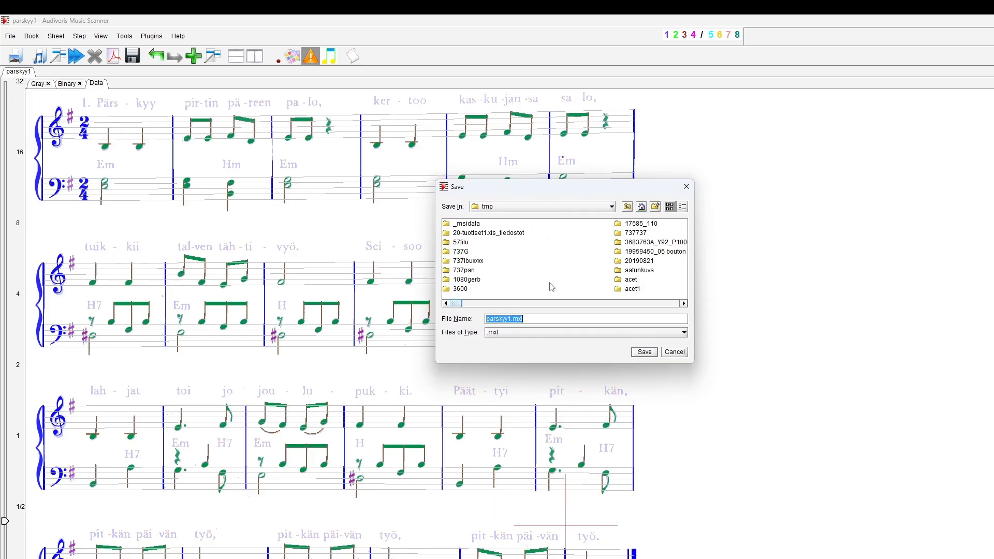
pyautogui.click(645, 352)
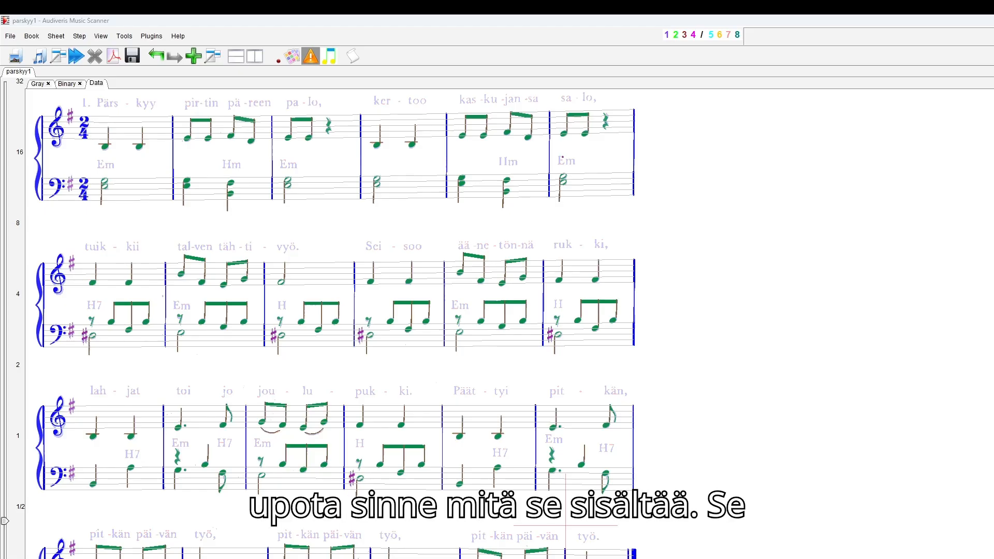
# - Switch to MuseScore Studio 4
pyautogui.press('super')
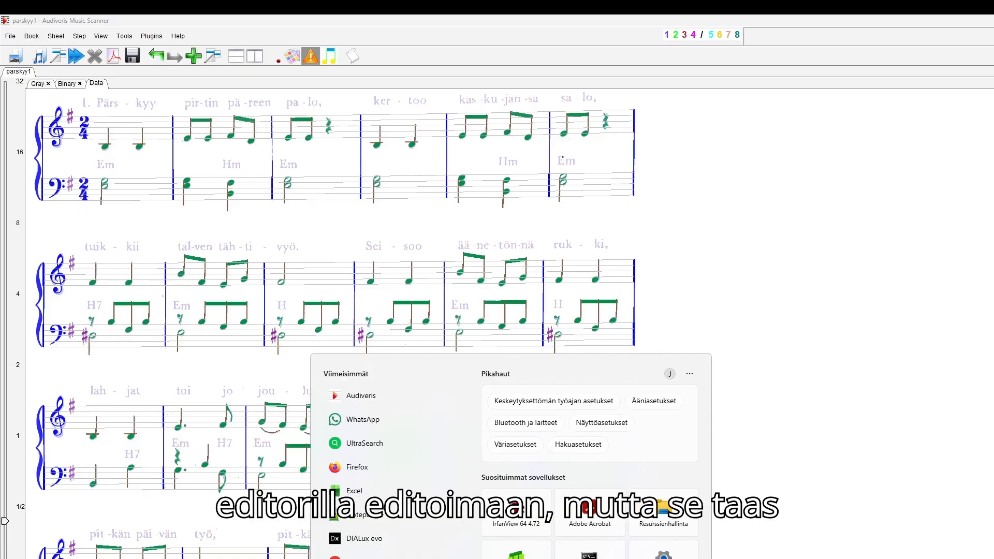
pyautogui.write('mu')
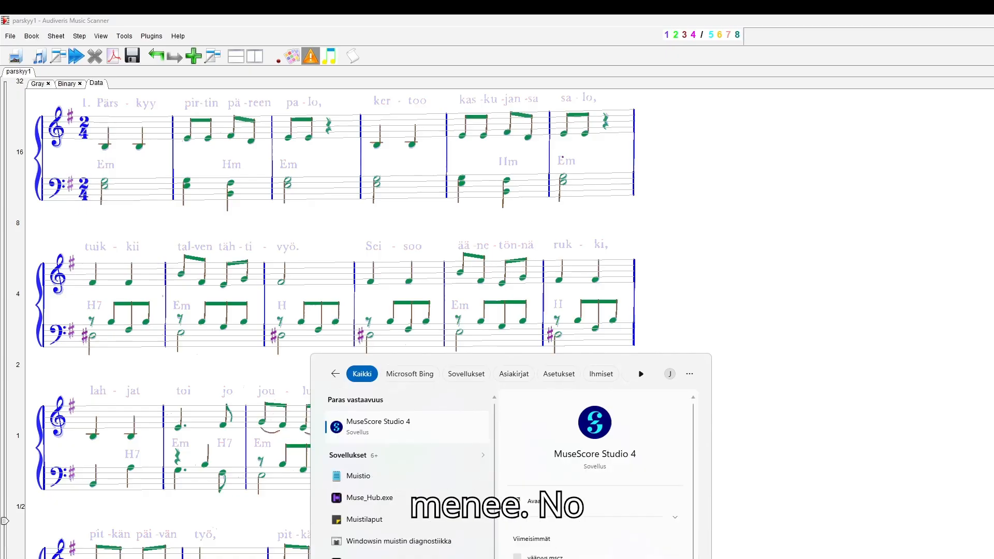
pyautogui.click(346, 427)
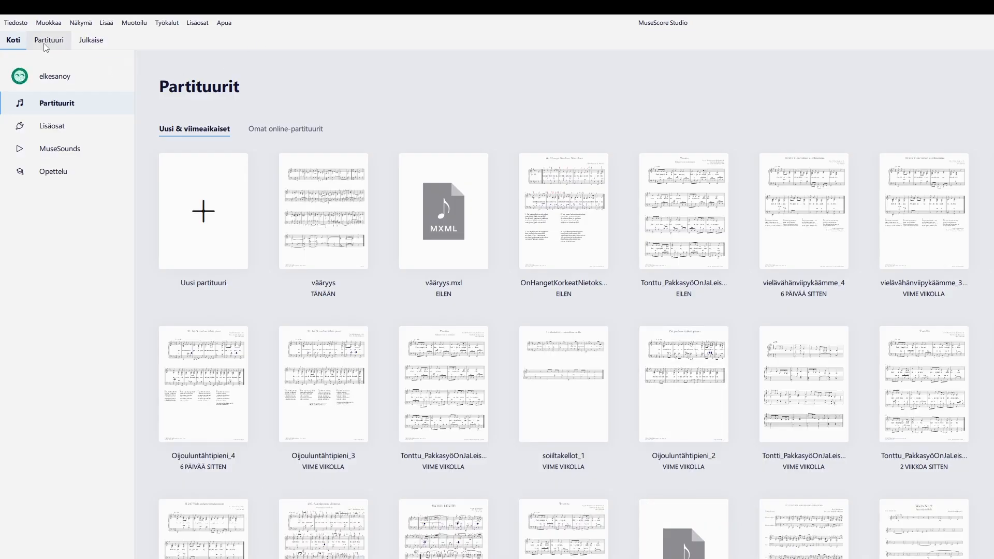
# - Open the exported parskyy1.mxl from the F:\TMP folder as a score
pyautogui.click(14, 23)
pyautogui.click(25, 57)
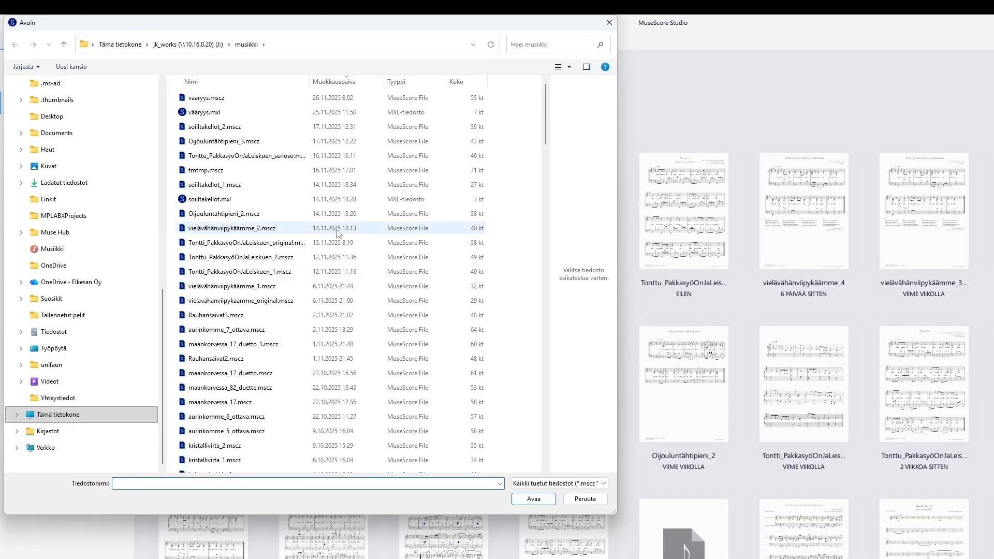
pyautogui.write('F')
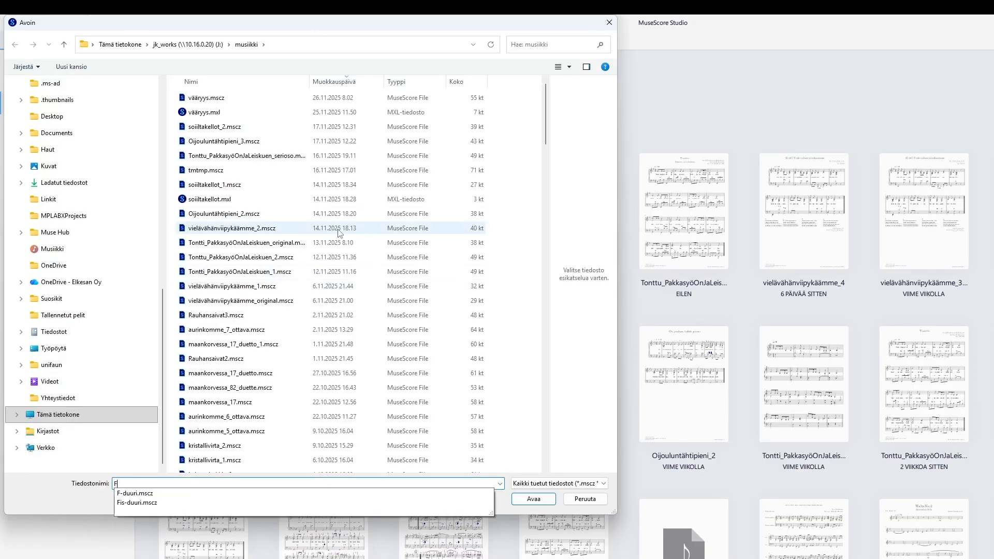
pyautogui.write(':\\TMP')
pyautogui.press('Return')
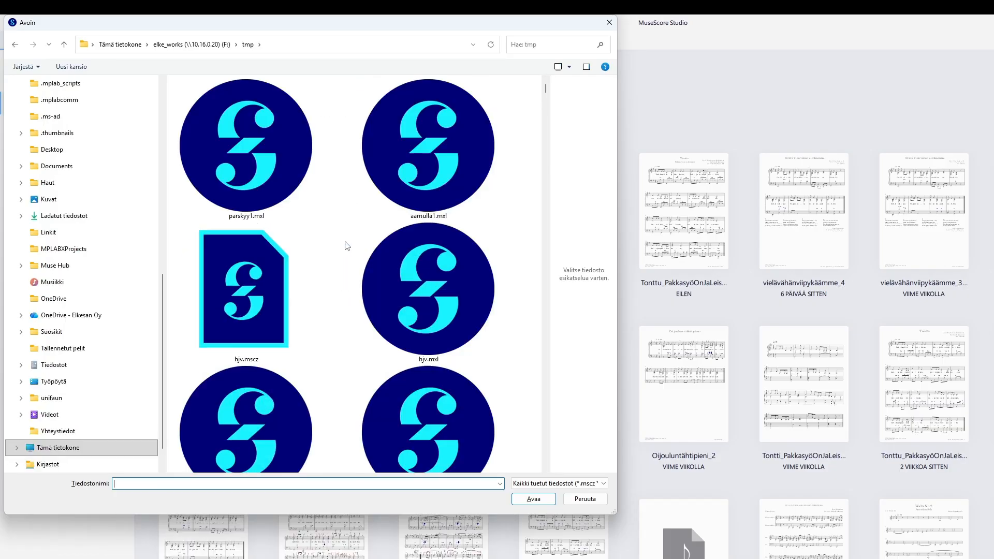
pyautogui.click(273, 169)
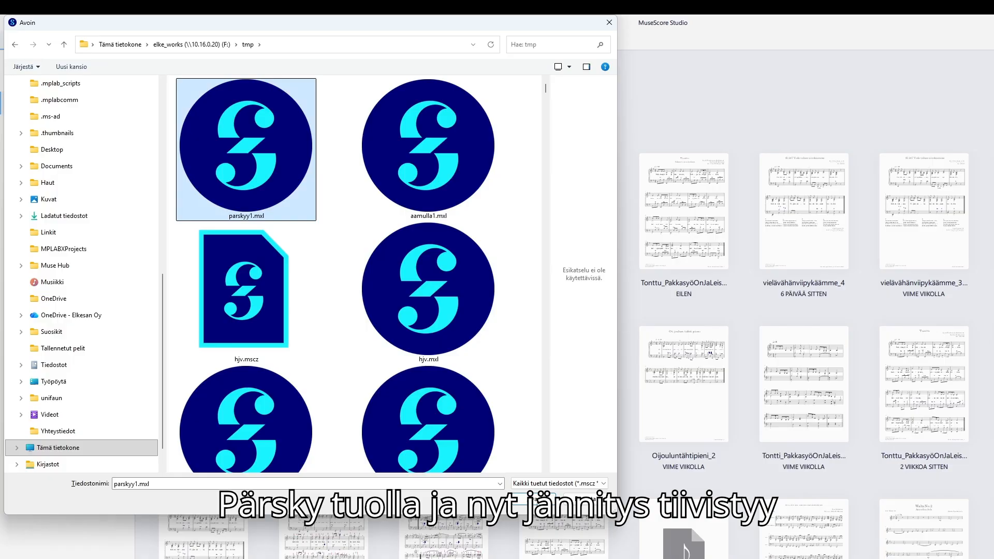
pyautogui.click(533, 499)
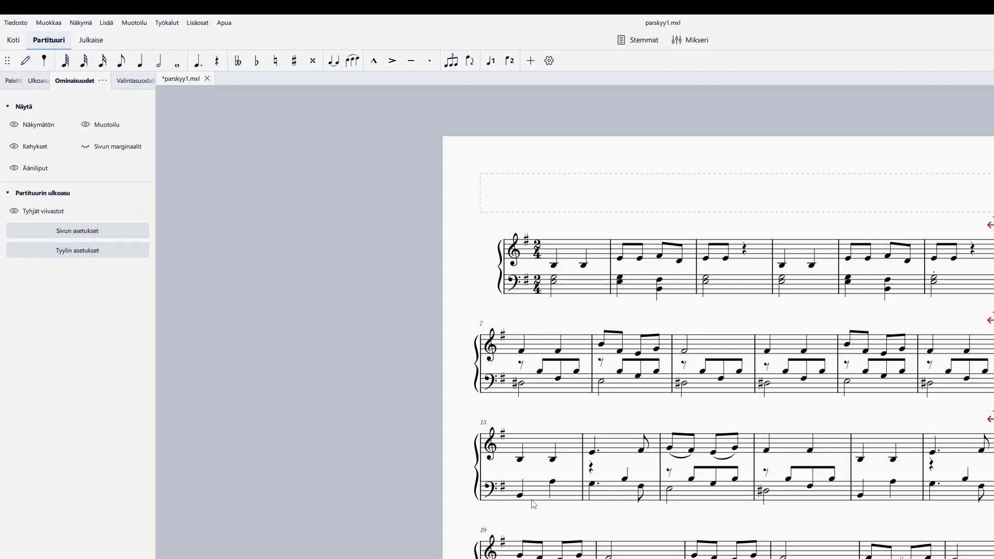
# - Play back the imported score to check how it sounds
pyautogui.scroll(1, 991, 395)
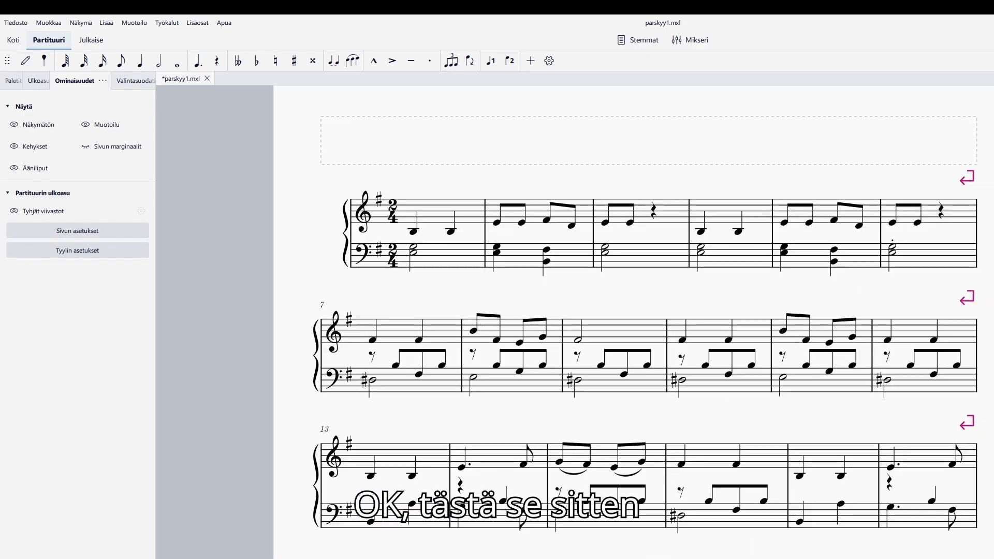
pyautogui.scroll(1, 991, 395)
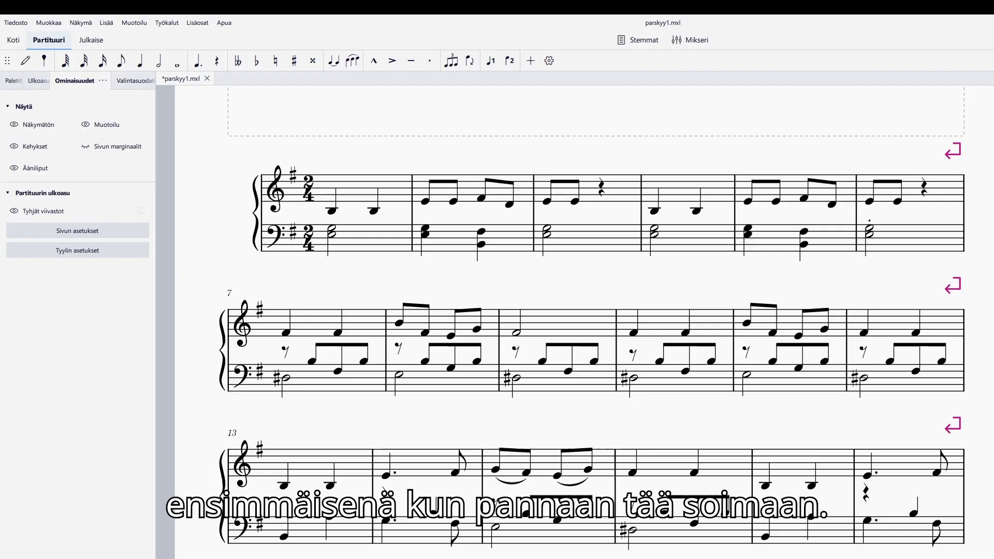
pyautogui.press('space')
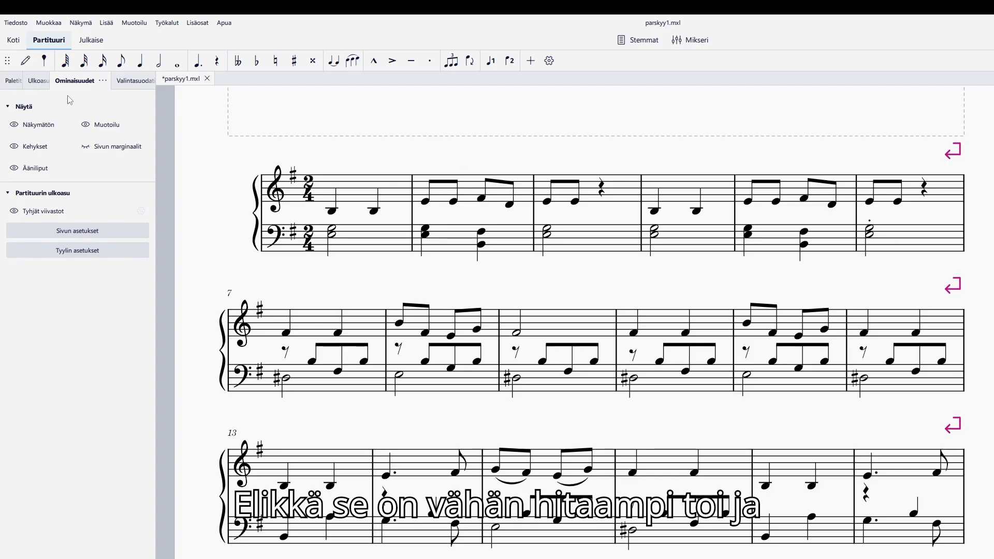
# - Save the score as parskyy1.mscz in the musiikki folder
pyautogui.click(8, 83)
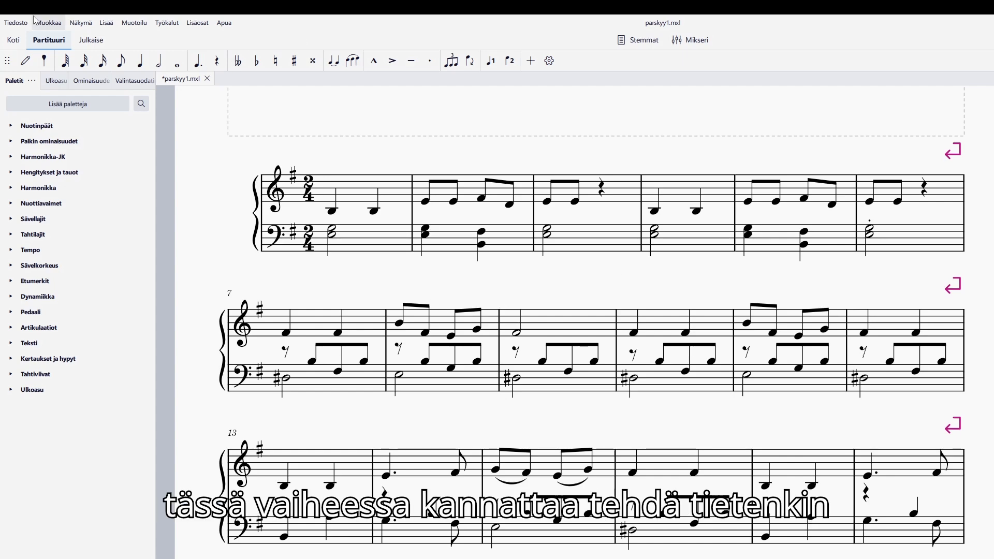
pyautogui.click(15, 23)
pyautogui.click(44, 124)
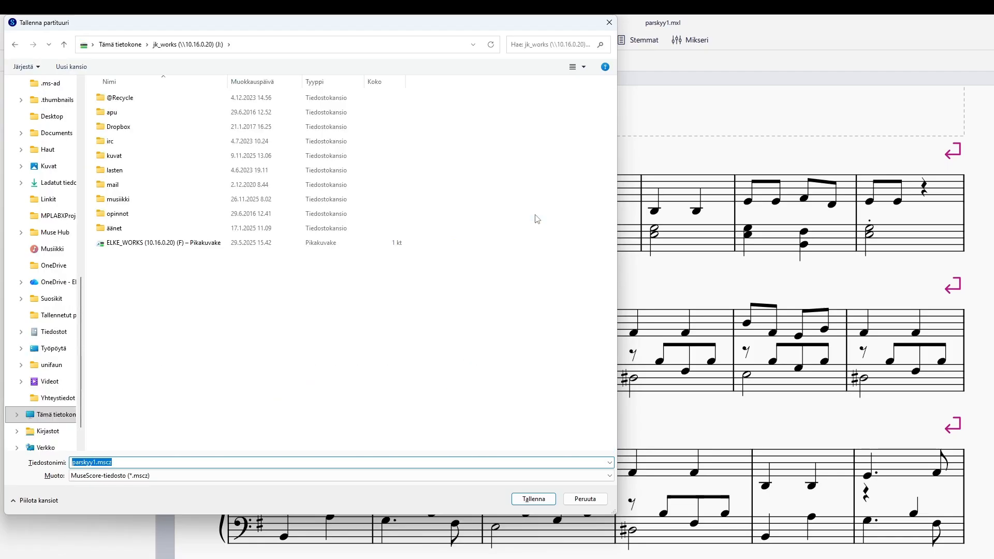
pyautogui.write('mu')
pyautogui.press('Return')
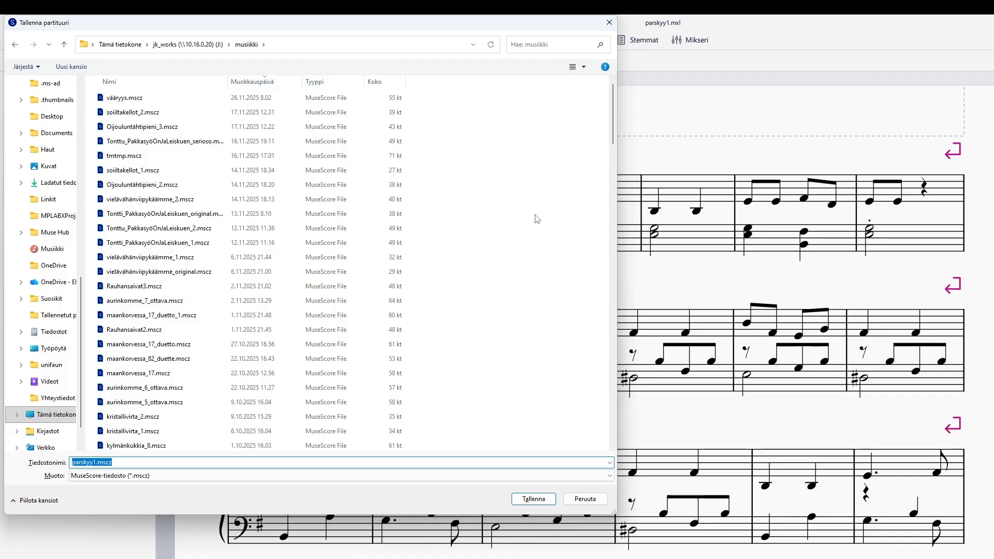
pyautogui.press('Return')
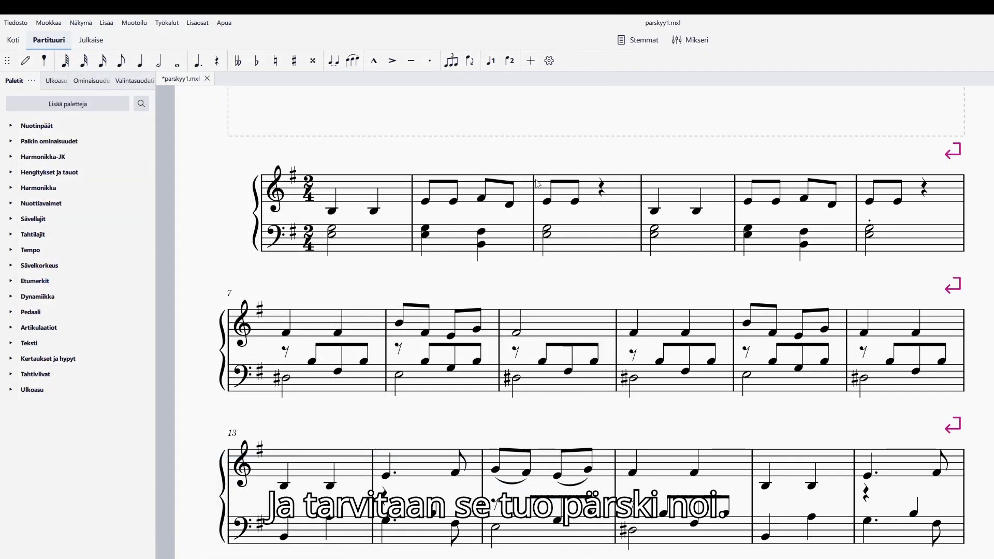
# - Add a quarter-note tempo marking above the first measure, set to 60, and play the score to check it
pyautogui.click(36, 250)
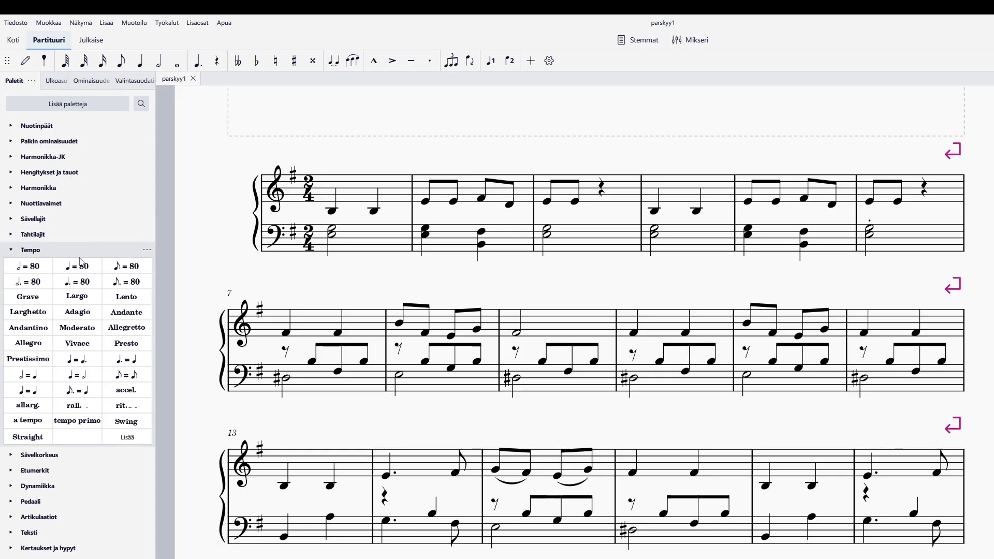
pyautogui.moveTo(77, 273); pyautogui.dragTo(321, 212)
pyautogui.doubleClick(338, 162)
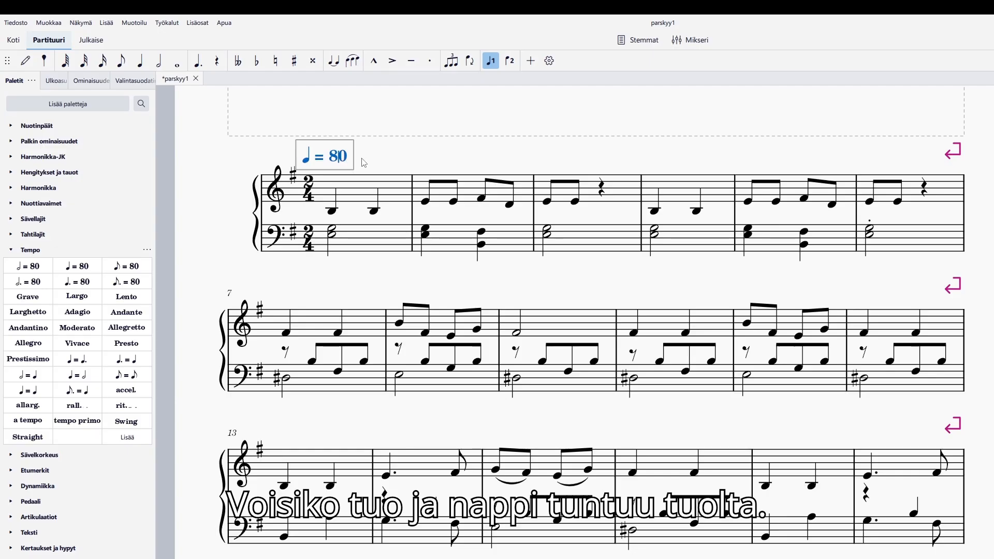
pyautogui.press('BackSpace')
pyautogui.write('6')
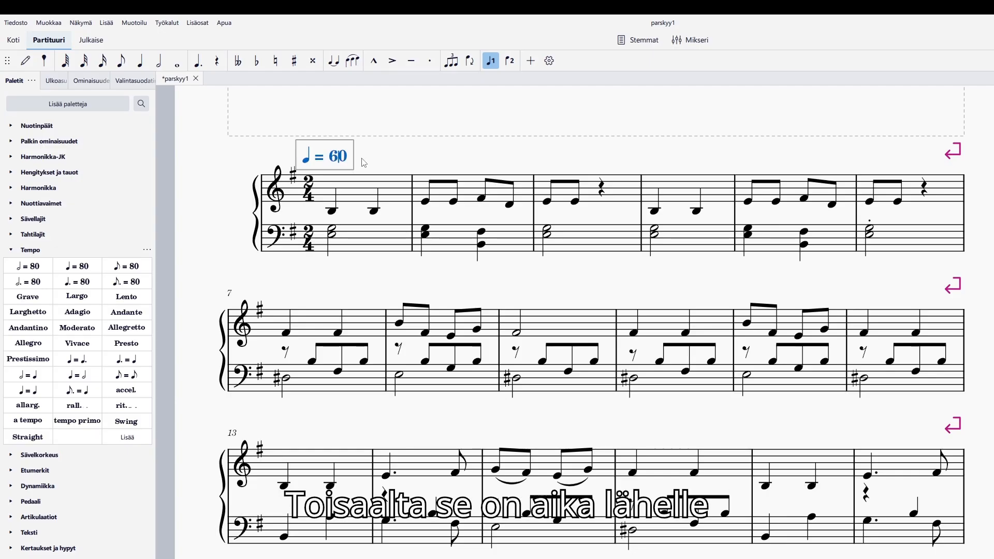
pyautogui.click(432, 163)
pyautogui.press('space')
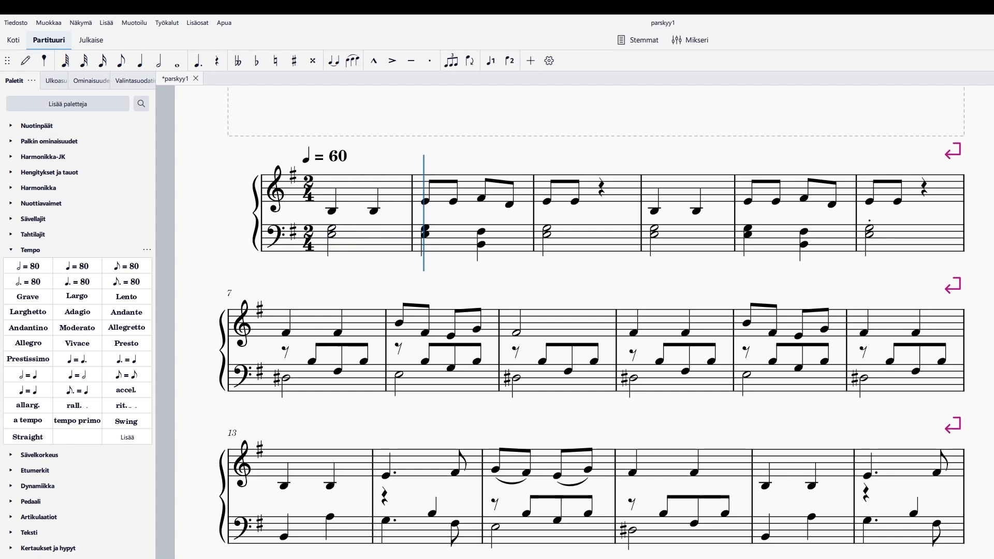
# - Set the tempo marking above the first measure to 70 and play the score again
pyautogui.doubleClick(335, 160)
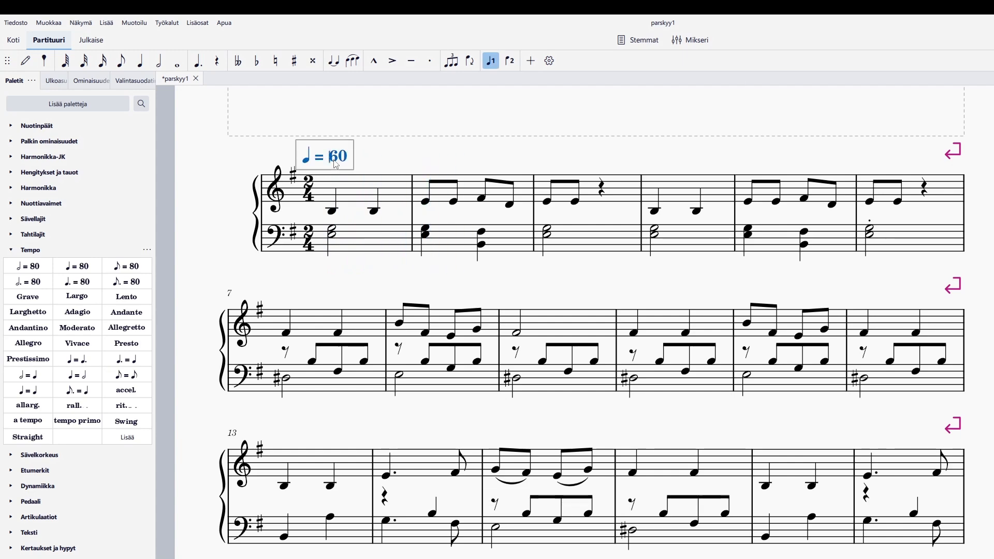
pyautogui.press('Delete')
pyautogui.write('7')
pyautogui.click(957, 133)
pyautogui.press('space')
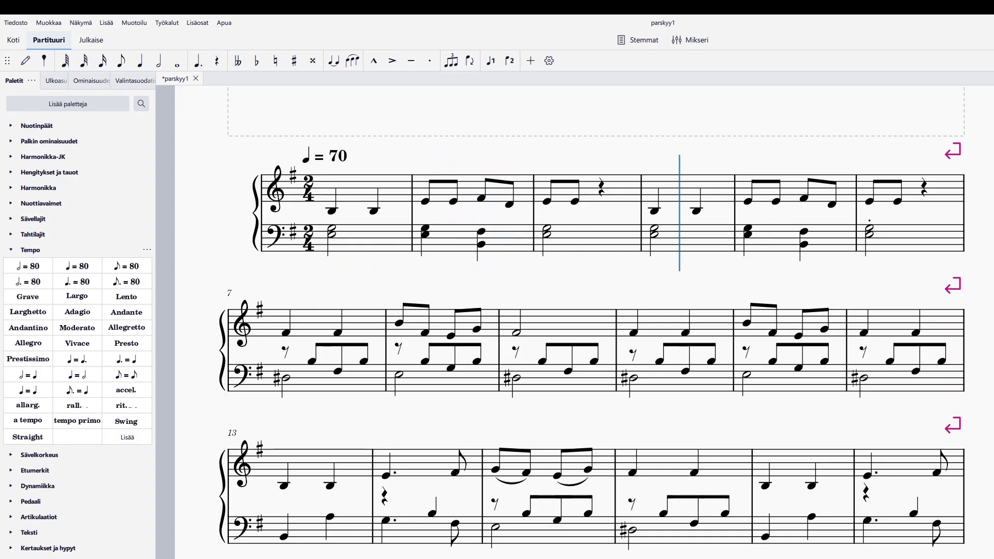
pyautogui.press('space')
# - Set the tempo marking to 80 and check it with a short playback
pyautogui.doubleClick(319, 150)
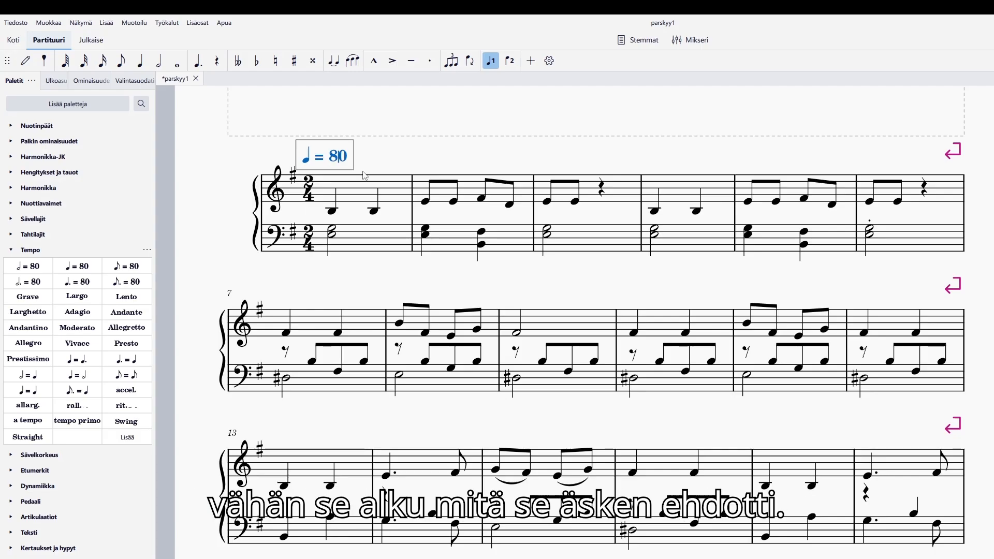
pyautogui.click(760, 153)
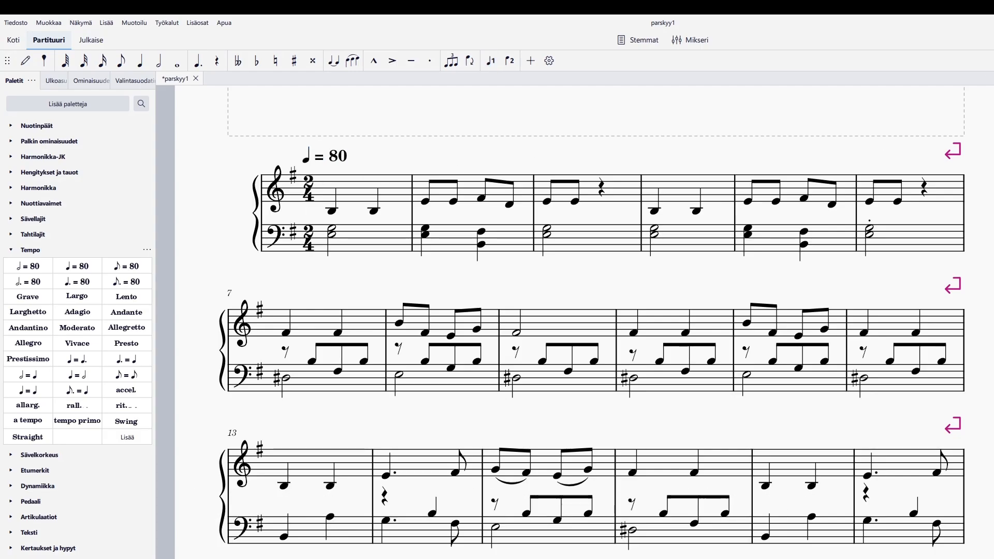
pyautogui.press('space')
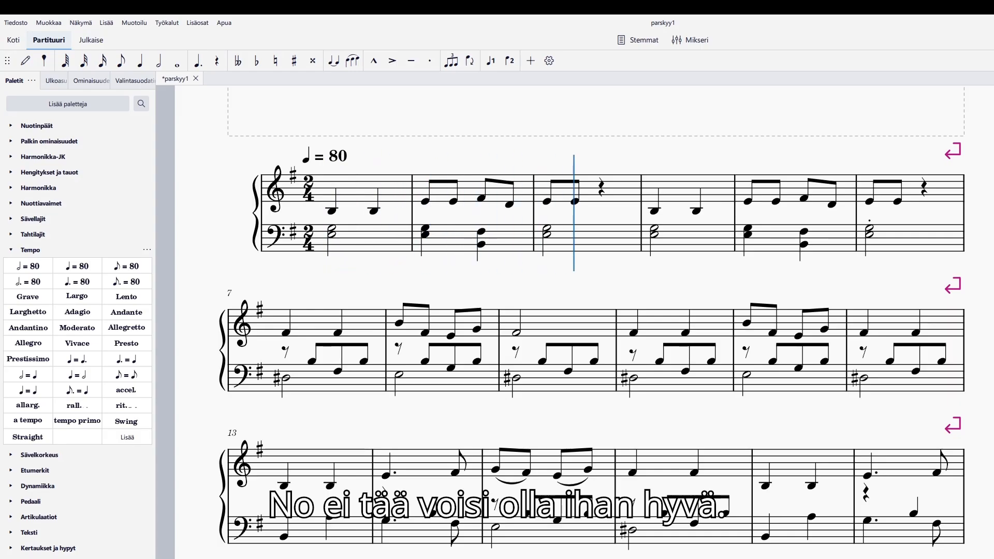
pyautogui.press('space')
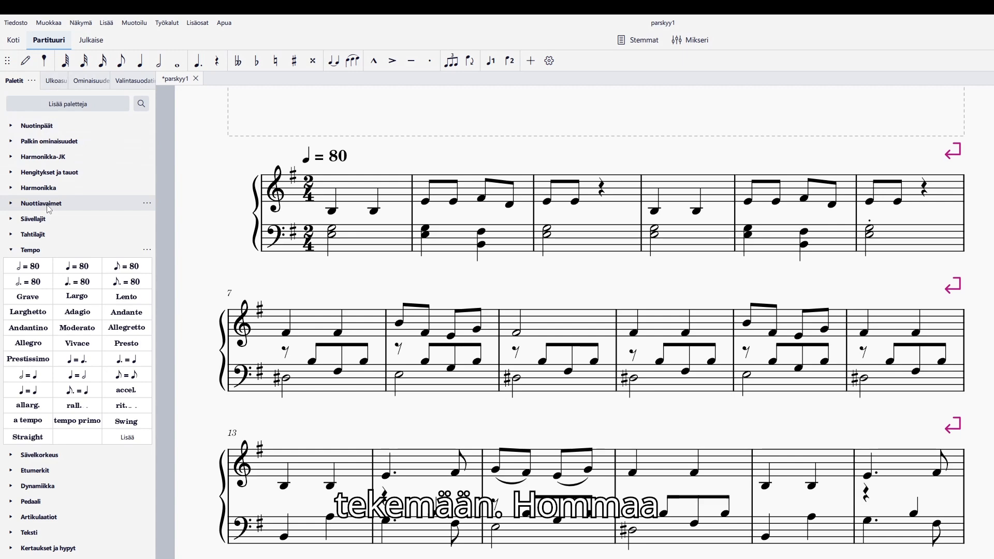
# - Replace the Piano instrument with the accordion (Harmonikka) from the Vapaalehdykkäsoitin family and play the score
pyautogui.click(56, 81)
pyautogui.click(78, 80)
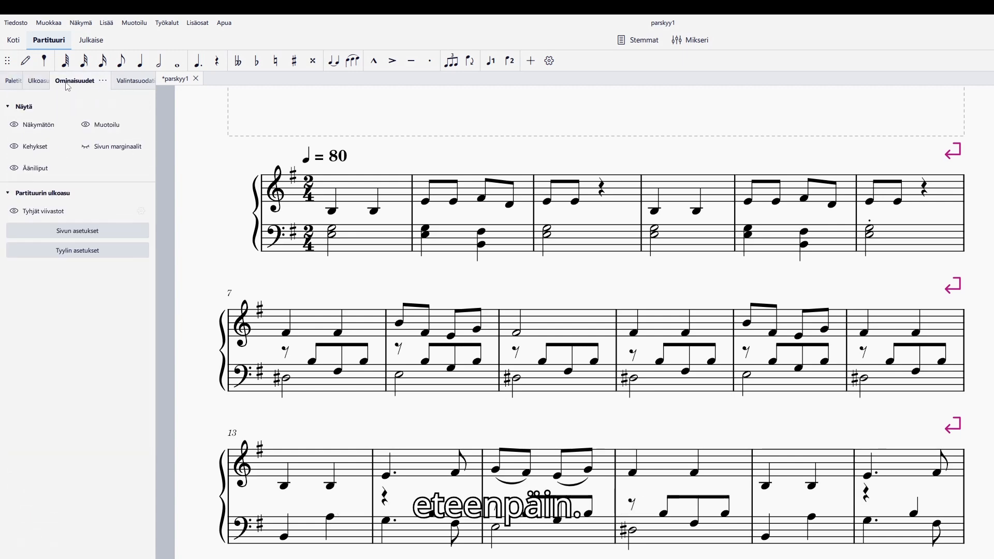
pyautogui.click(39, 81)
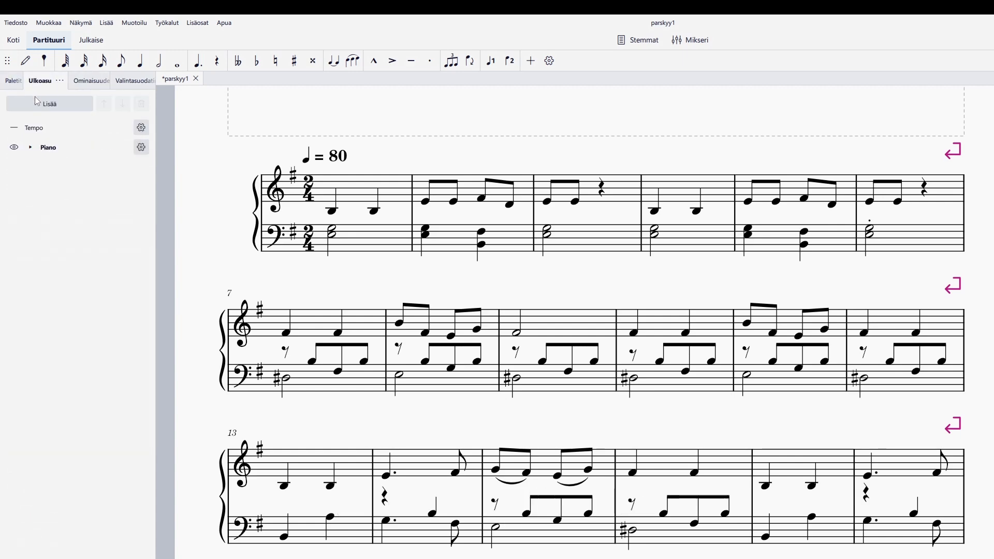
pyautogui.click(141, 147)
pyautogui.click(81, 254)
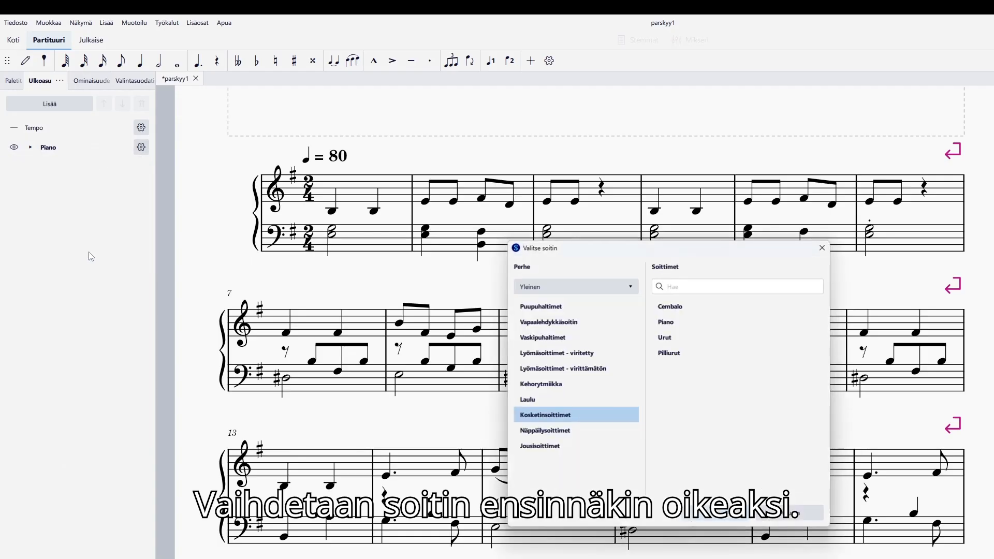
pyautogui.click(562, 321)
pyautogui.click(675, 311)
pyautogui.click(714, 513)
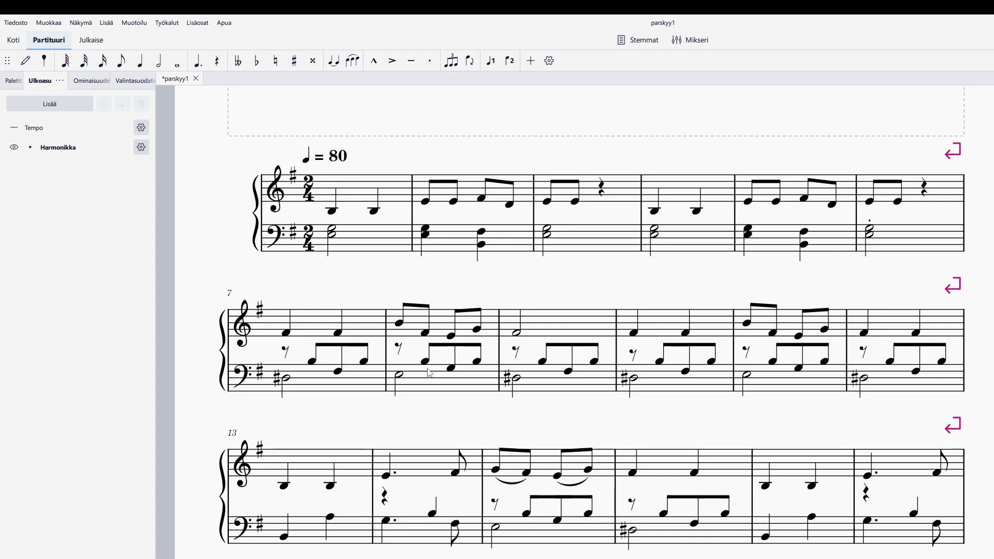
pyautogui.press('space')
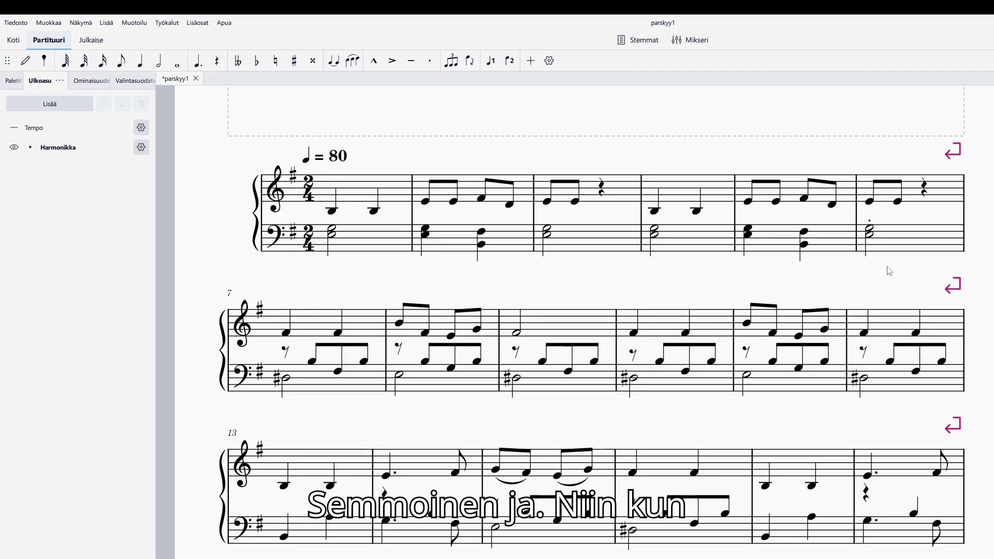
# - Delete the stray staccato dot above the bass chord in measure 6
pyautogui.scroll(6, 893, 232)
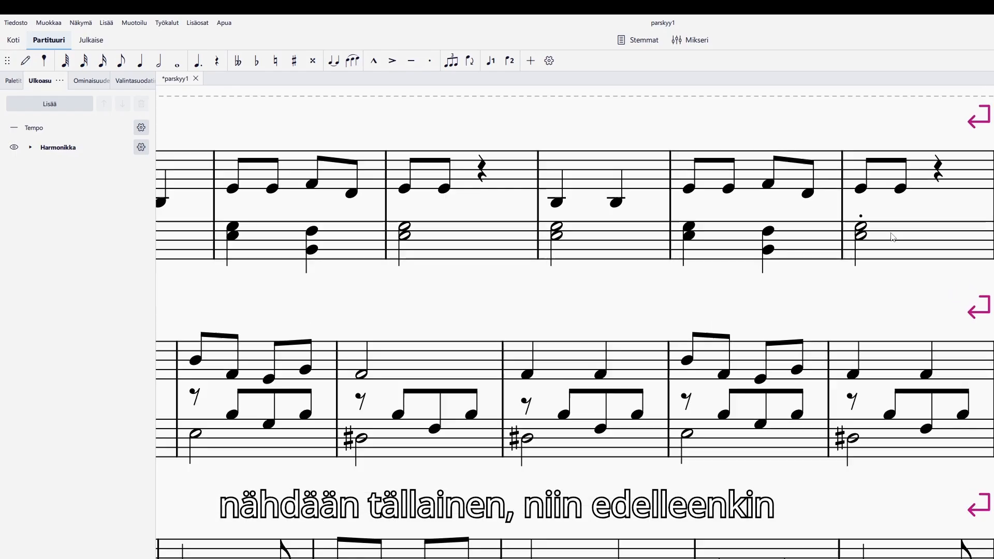
pyautogui.click(823, 194)
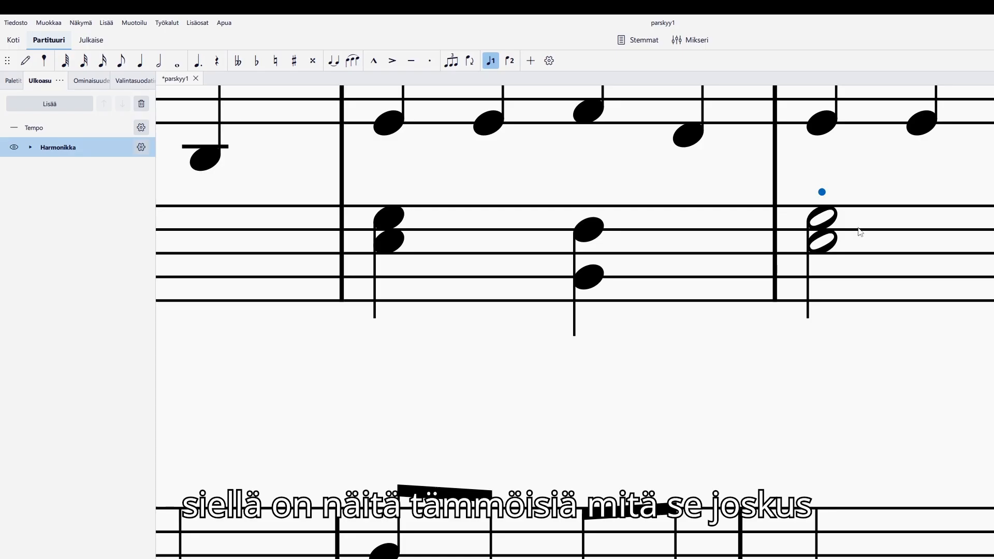
pyautogui.press('Delete')
pyautogui.scroll(-8, 869, 290)
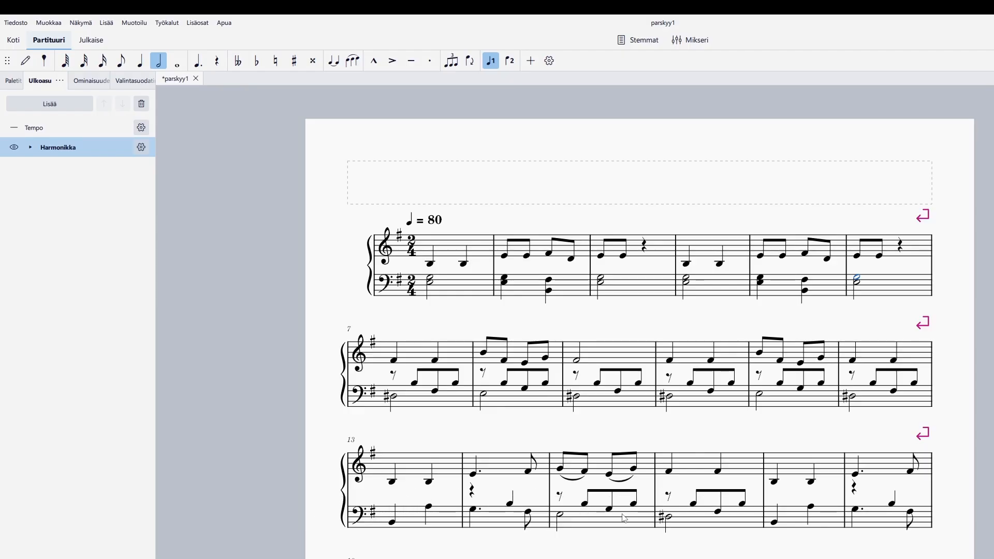
# - Examine the lower notes of the bass chords in measures 1 to 3
pyautogui.keyDown('ctrl'); pyautogui.scroll(4, 605, 229); pyautogui.keyUp('ctrl')
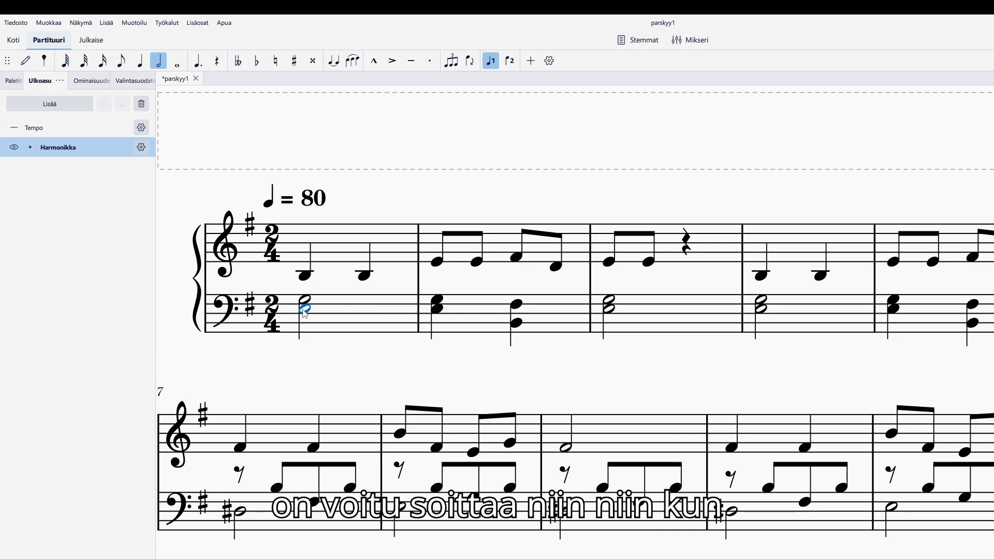
pyautogui.click(438, 311)
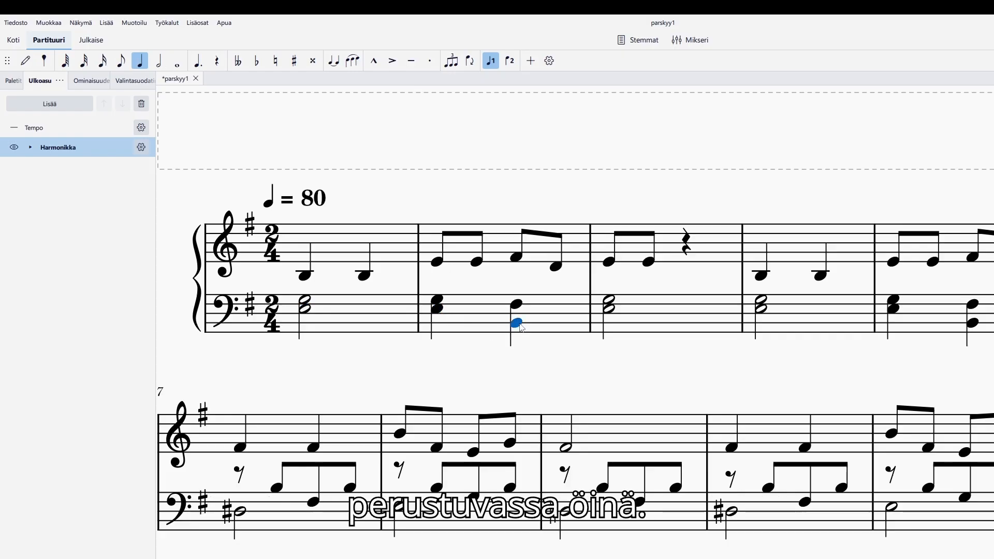
pyautogui.click(609, 309)
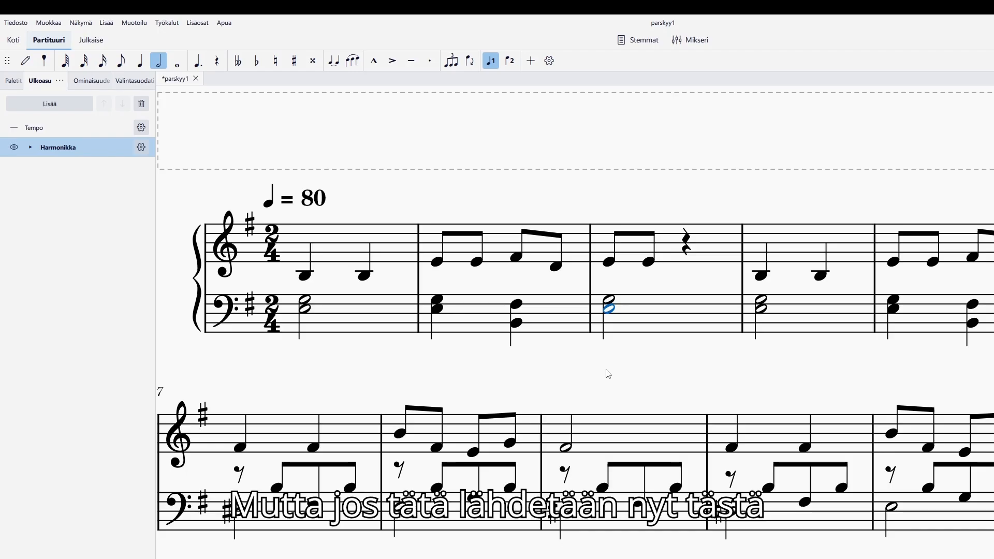
pyautogui.press('Escape')
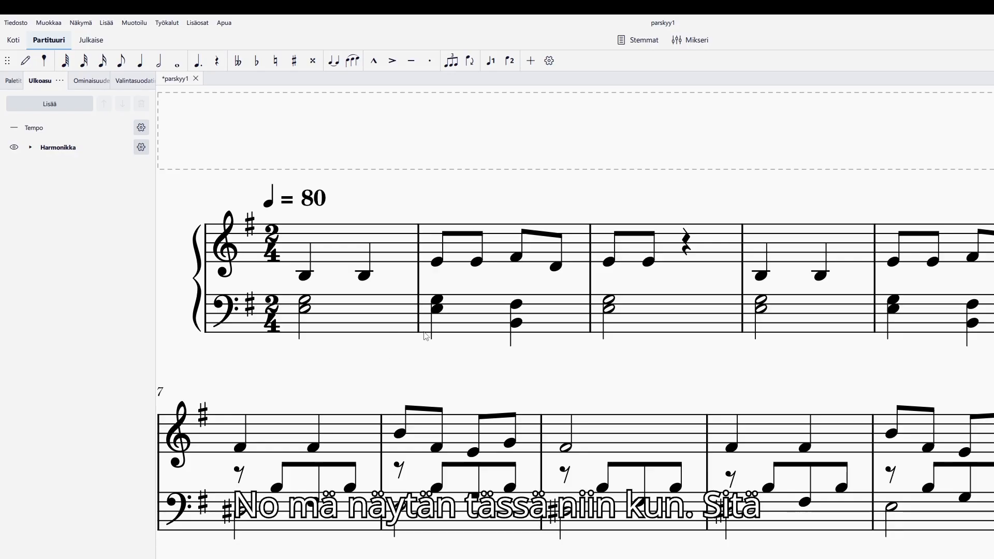
pyautogui.click(349, 251)
pyautogui.press('Escape')
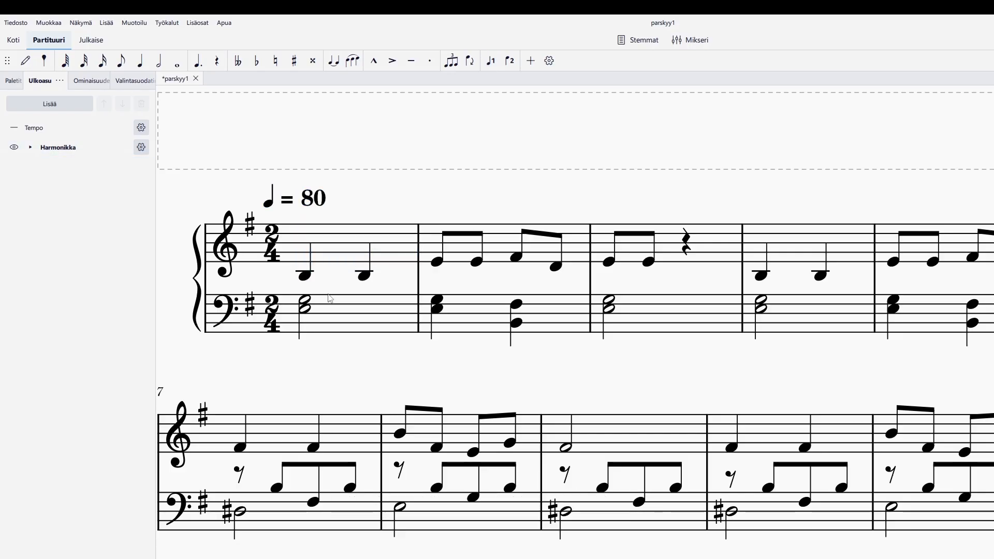
# - Assign the lower notes of the bass chords in the first system to voice 2
pyautogui.click(304, 309)
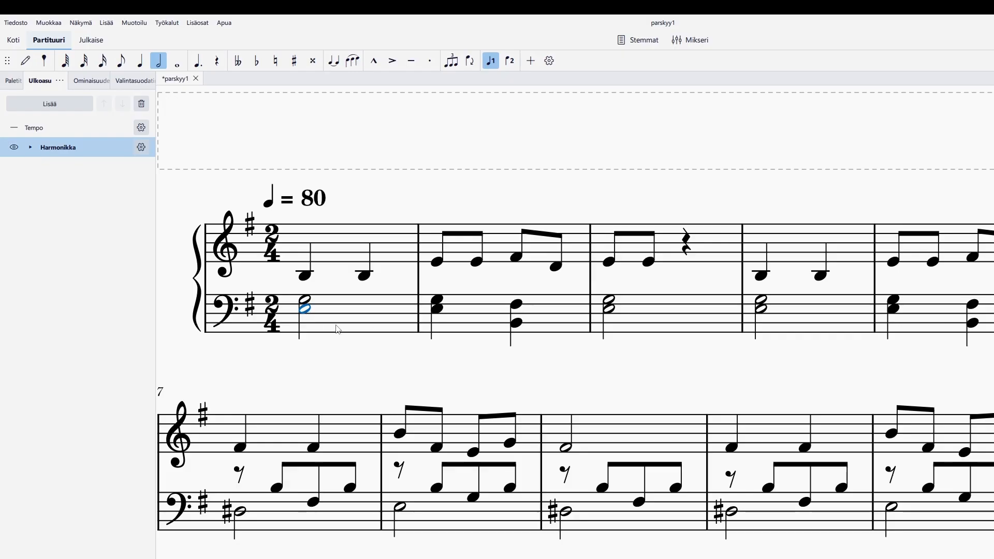
pyautogui.keyDown('ctrl'); pyautogui.click(436, 309); pyautogui.keyUp('ctrl')
pyautogui.keyDown('ctrl'); pyautogui.click(516, 323); pyautogui.keyUp('ctrl')
pyautogui.keyDown('ctrl'); pyautogui.click(608, 308); pyautogui.keyUp('ctrl')
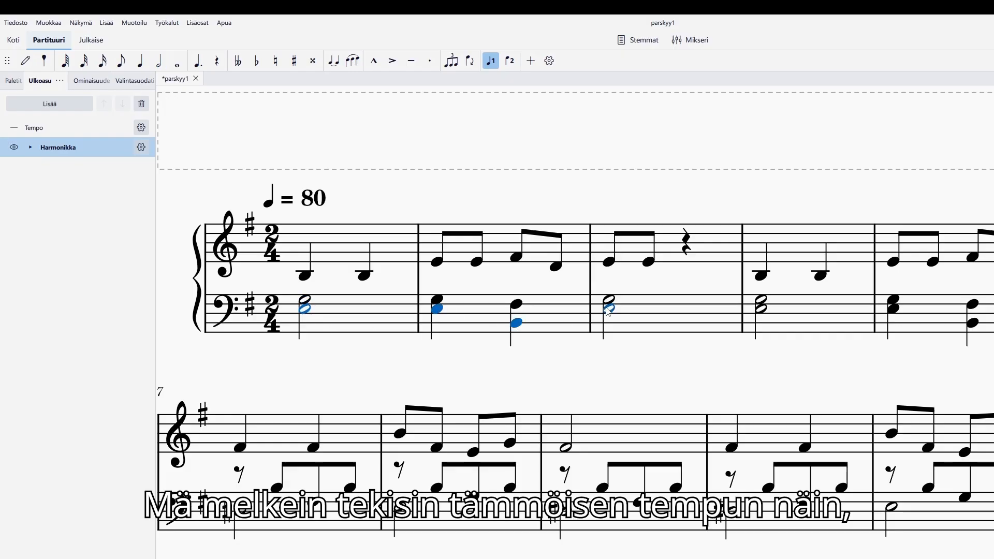
pyautogui.keyDown('ctrl'); pyautogui.click(761, 309); pyautogui.keyUp('ctrl')
pyautogui.keyDown('ctrl'); pyautogui.click(893, 309); pyautogui.keyUp('ctrl')
pyautogui.keyDown('ctrl'); pyautogui.click(973, 324); pyautogui.keyUp('ctrl')
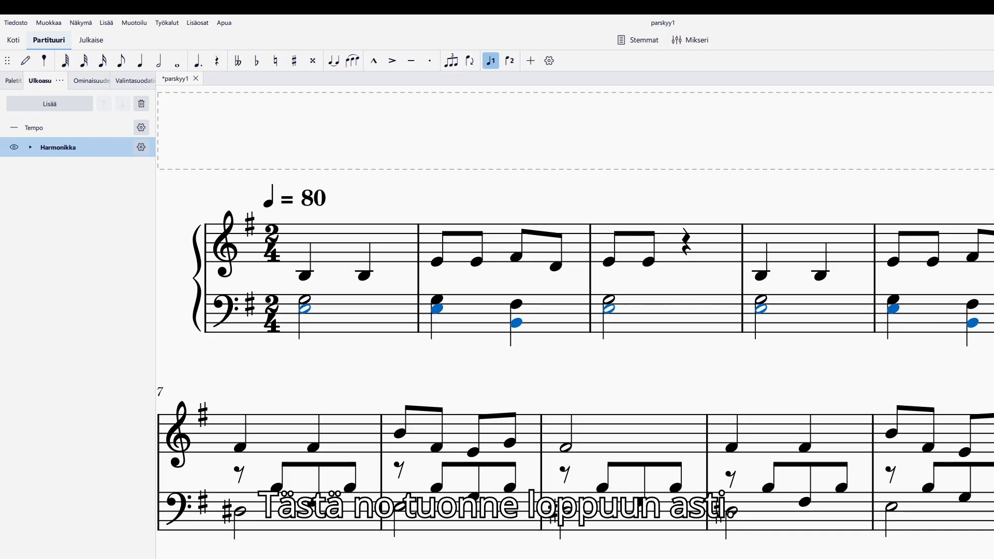
pyautogui.keyDown('ctrl'); pyautogui.click(240, 511); pyautogui.keyUp('ctrl')
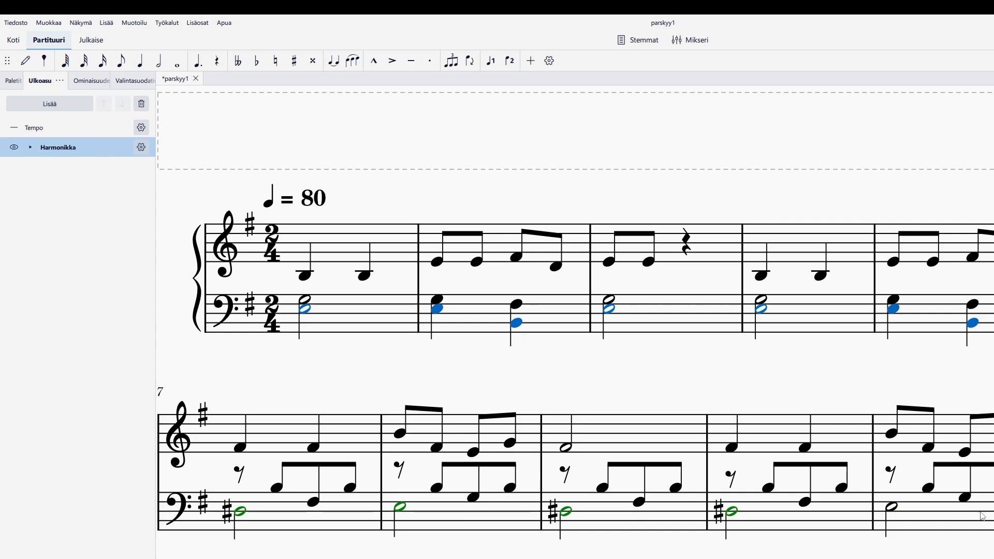
pyautogui.keyDown('ctrl'); pyautogui.click(892, 507); pyautogui.keyUp('ctrl')
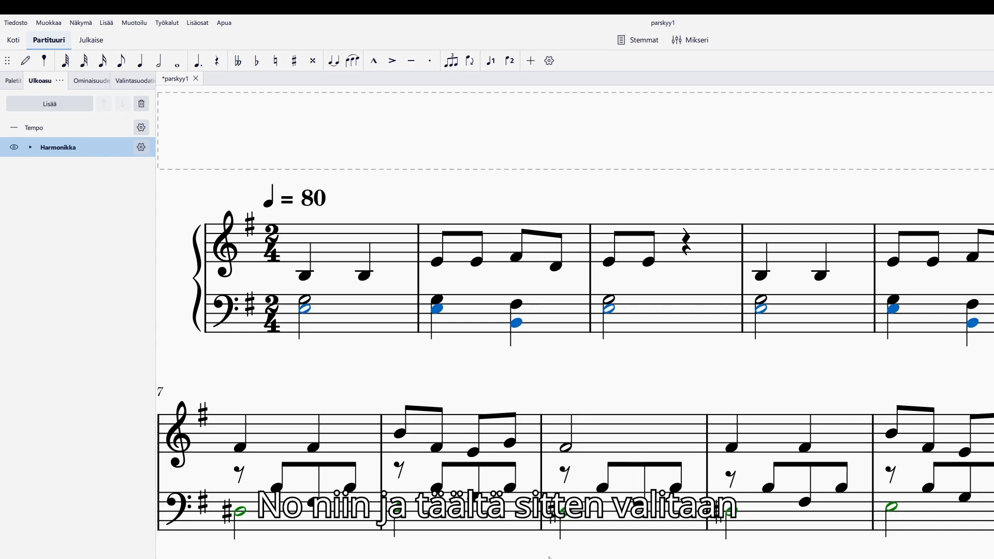
pyautogui.click(509, 62)
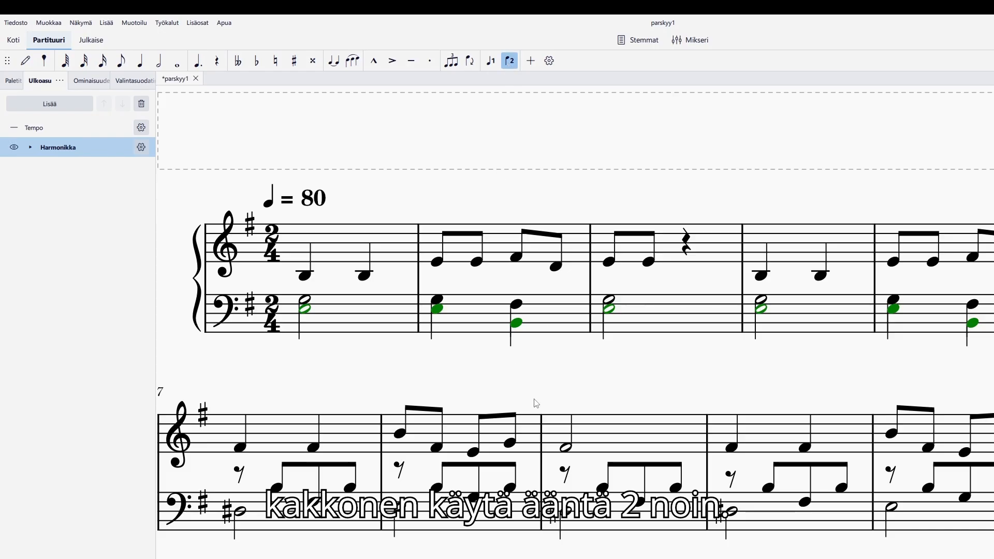
pyautogui.press('Escape')
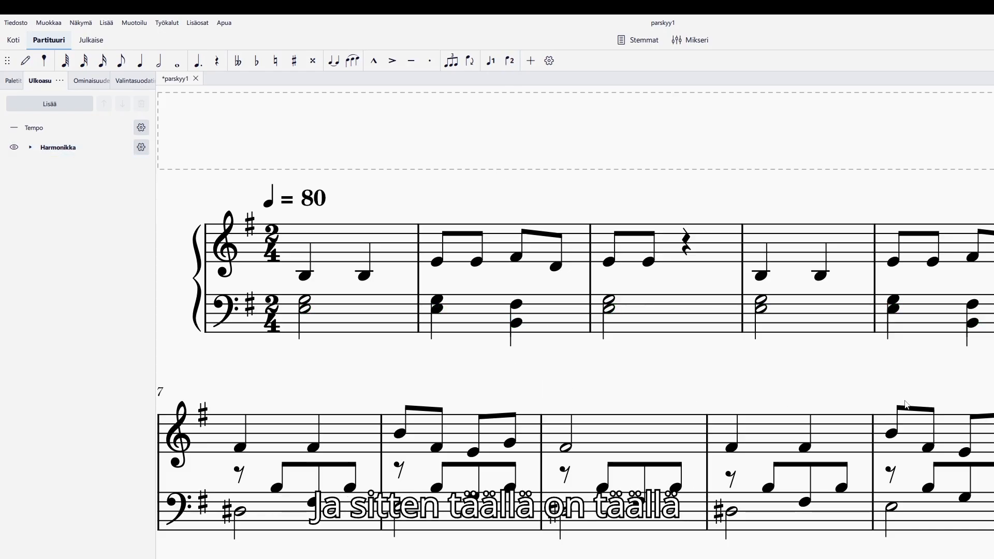
# - Select both staves of the first system and combine their notes onto the treble staff with the Implode tool (Yhdistä)
pyautogui.scroll(-4, 805, 432)
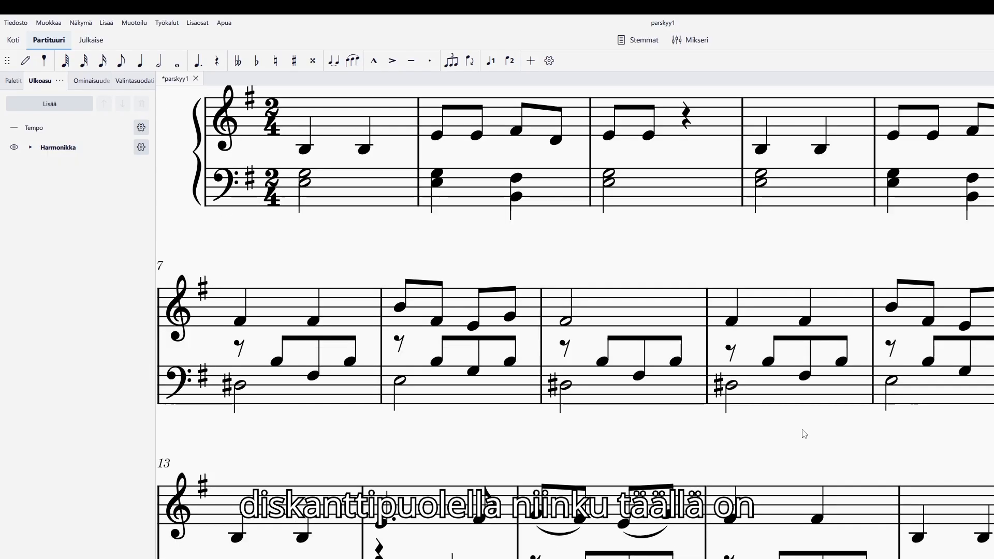
pyautogui.scroll(-1, 803, 433)
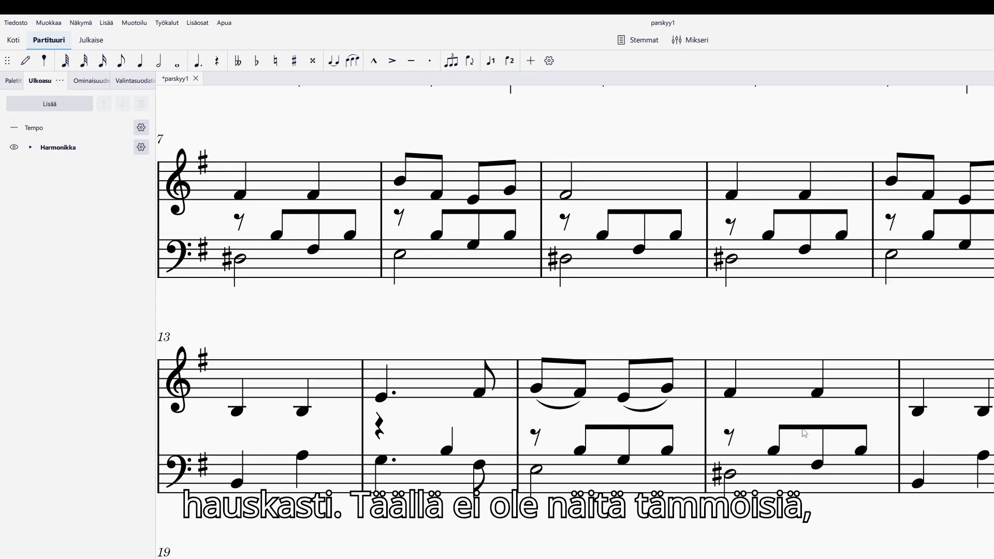
pyautogui.scroll(5, 803, 434)
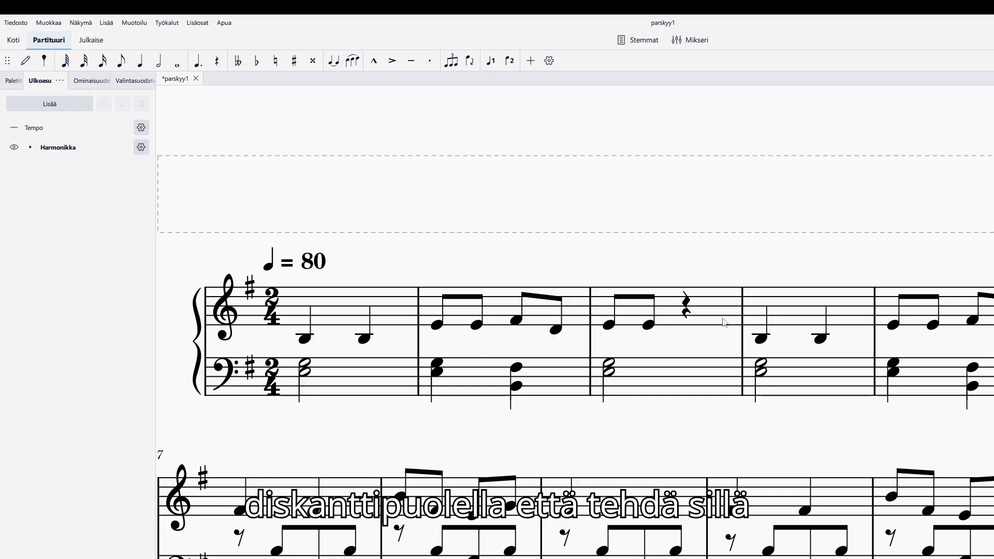
pyautogui.click(304, 338)
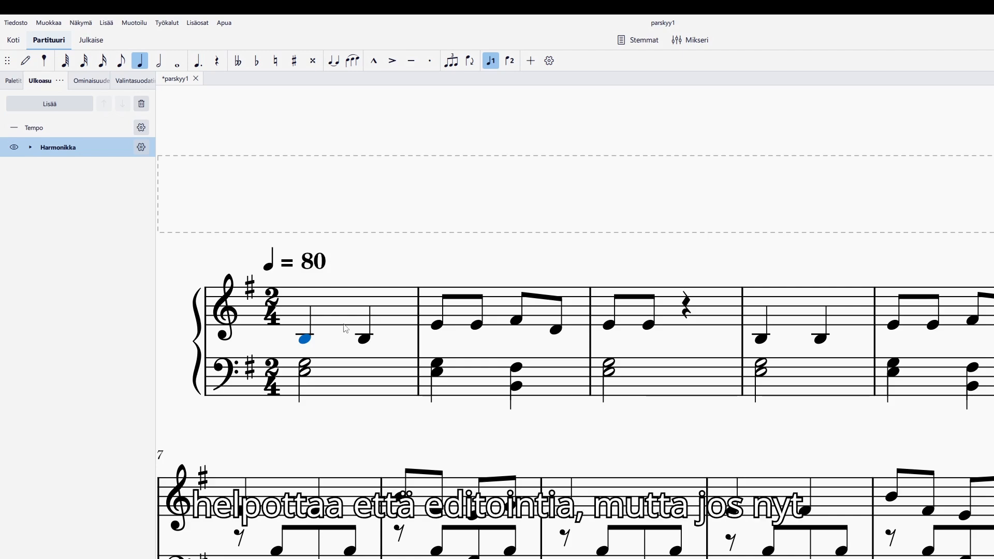
pyautogui.click(312, 307)
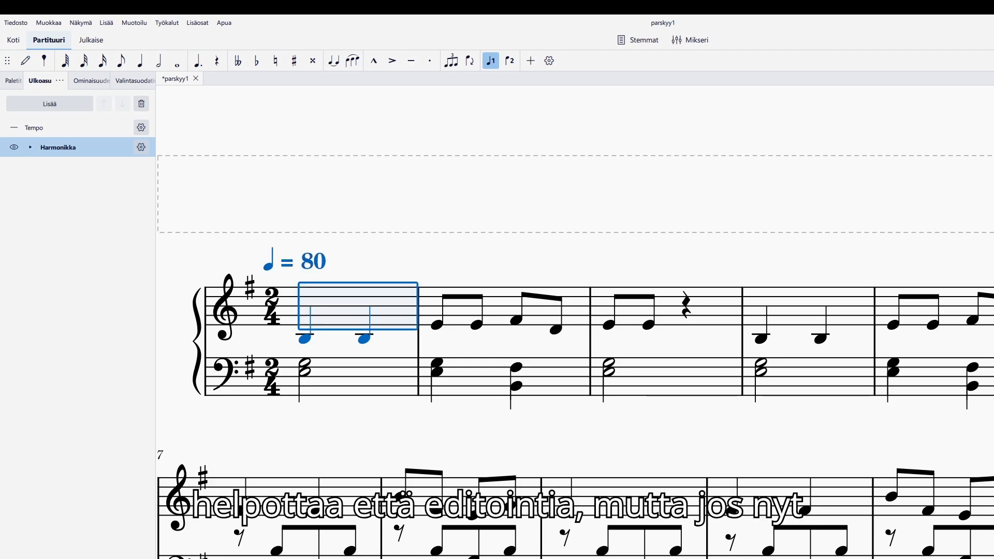
pyautogui.hotkey('ctrl', 'a')
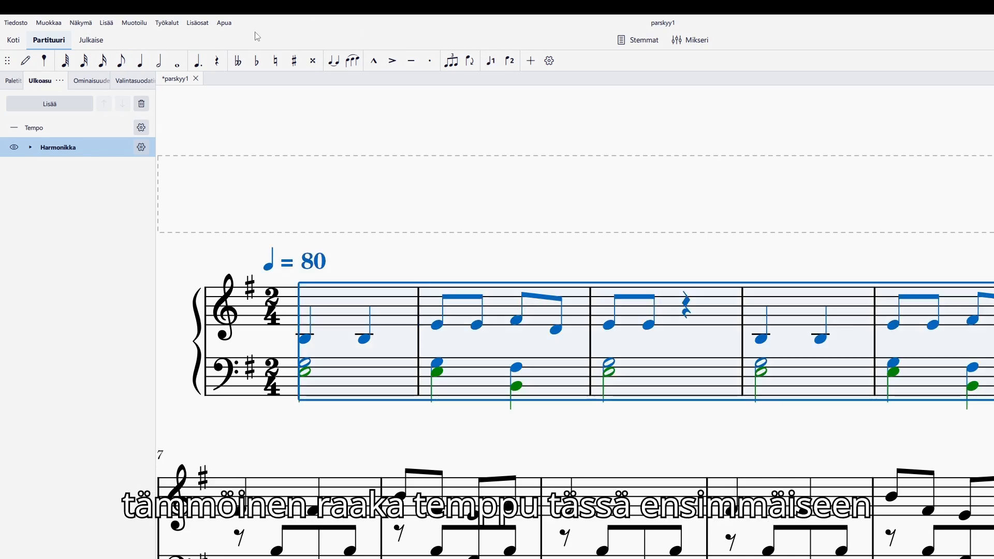
pyautogui.click(167, 22)
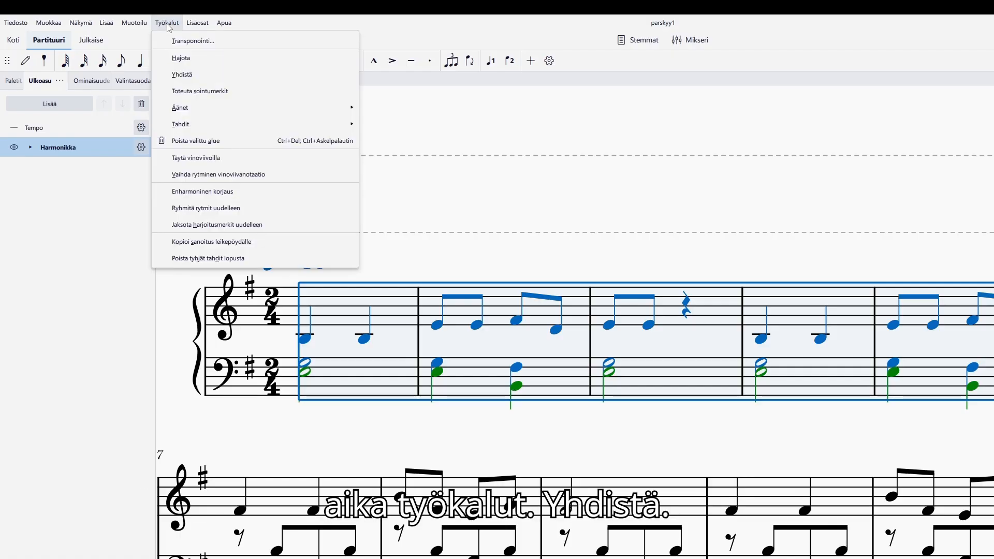
pyautogui.click(182, 75)
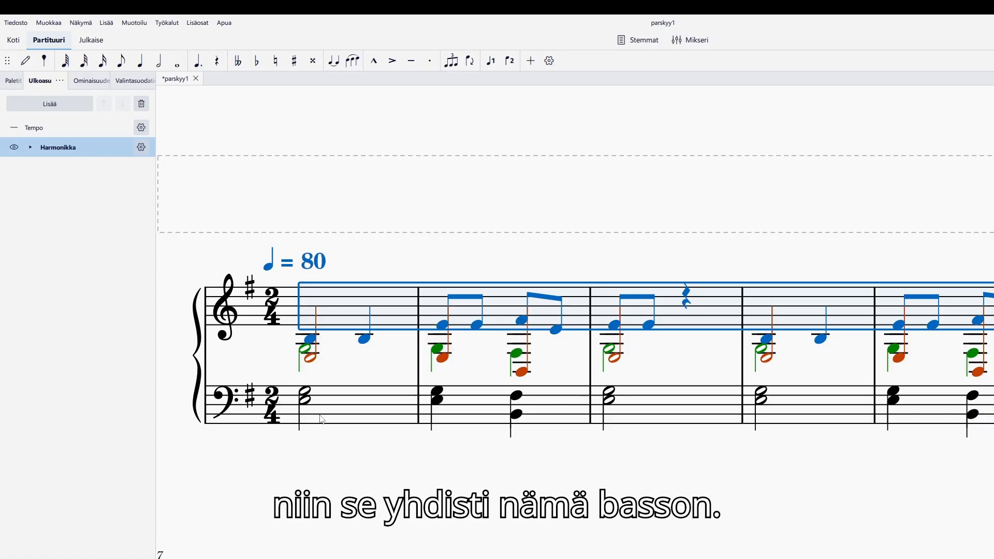
pyautogui.click(365, 443)
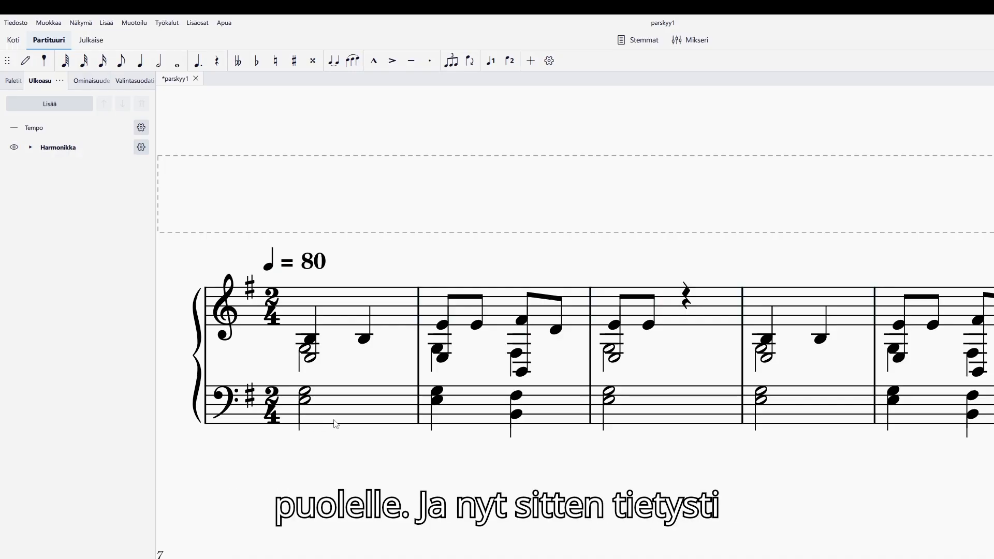
pyautogui.click(309, 396)
pyautogui.click(350, 437)
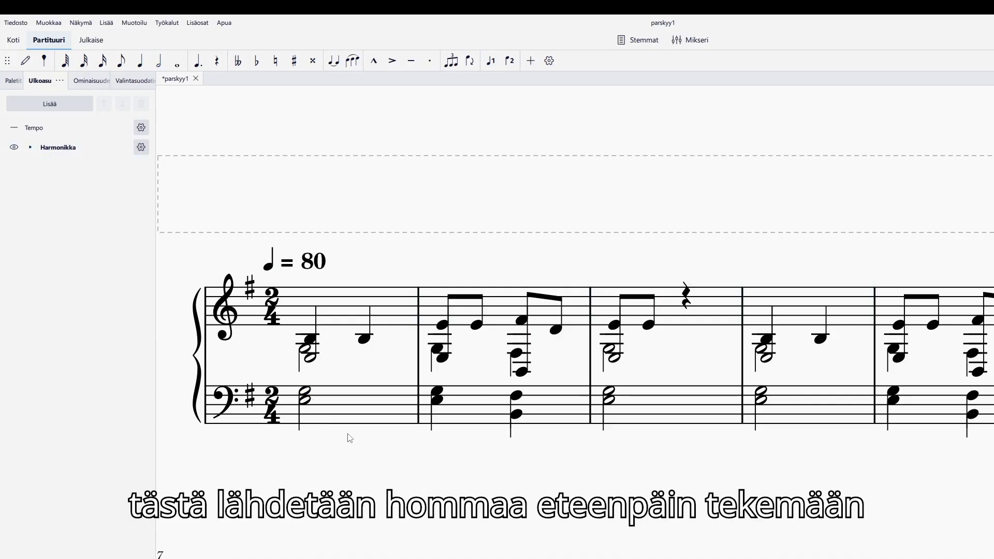
# - Restrict the selection filter to voice 1 (Ääni 1) and delete the voice 1 notes from the first system's bass staff
pyautogui.click(130, 82)
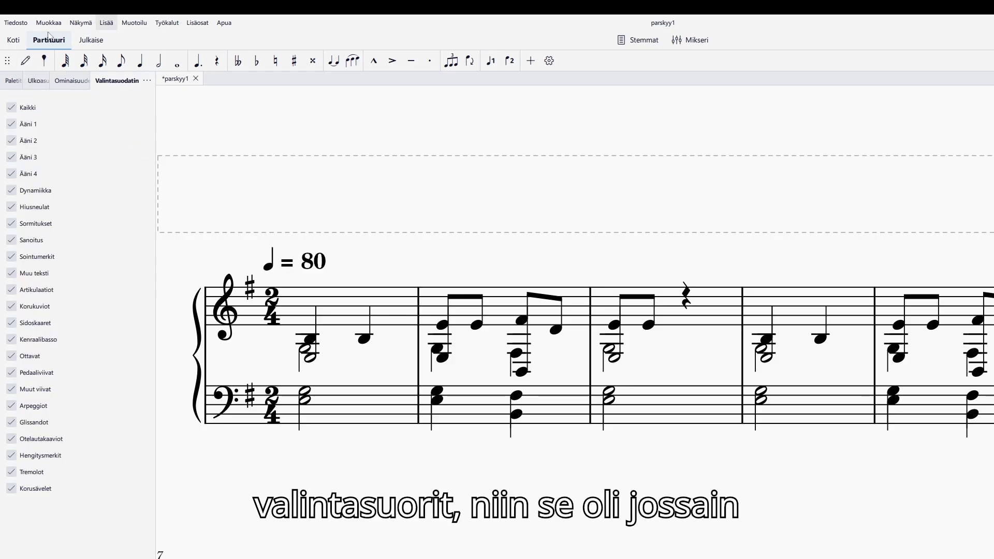
pyautogui.click(12, 110)
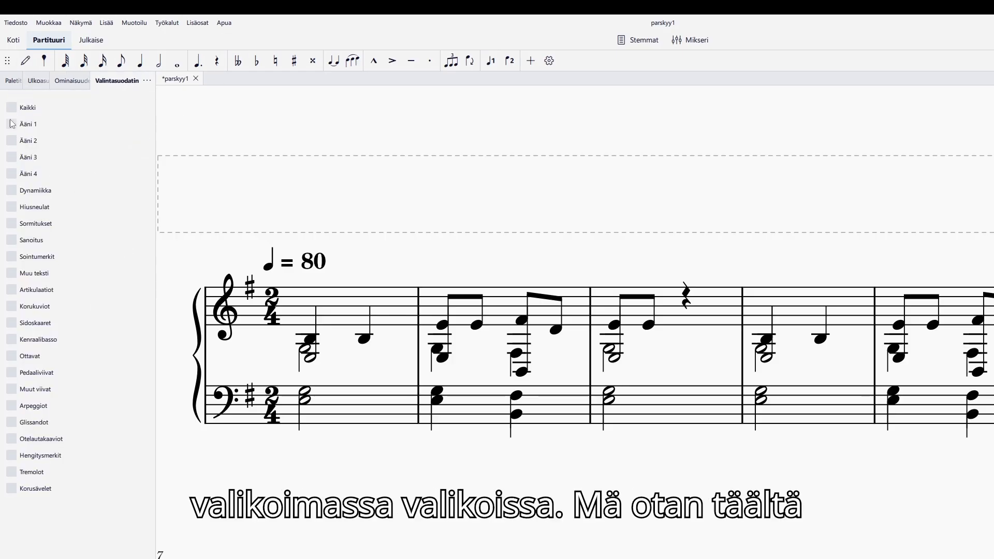
pyautogui.click(11, 125)
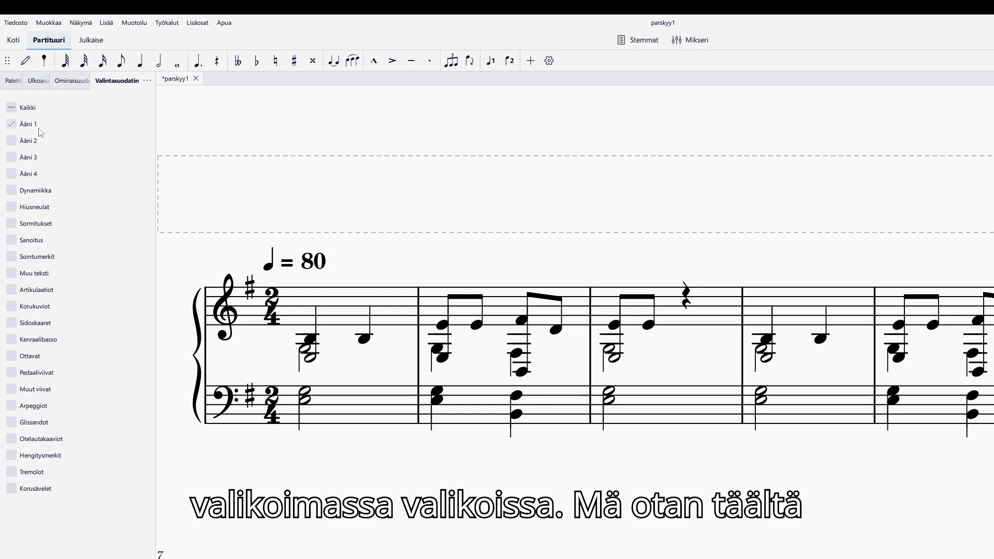
pyautogui.click(319, 400)
pyautogui.hotkey('ctrl', 'shift', 'End')
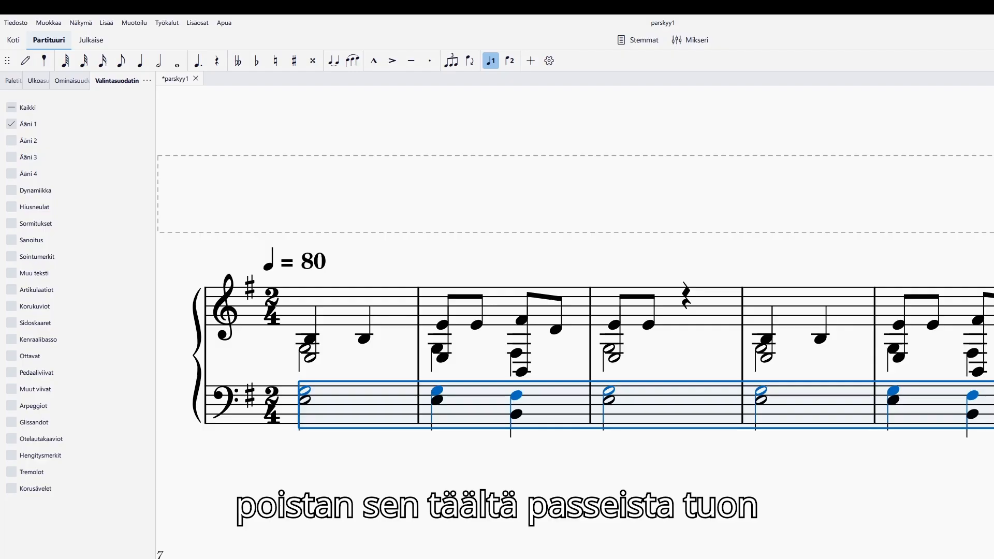
pyautogui.press('Delete')
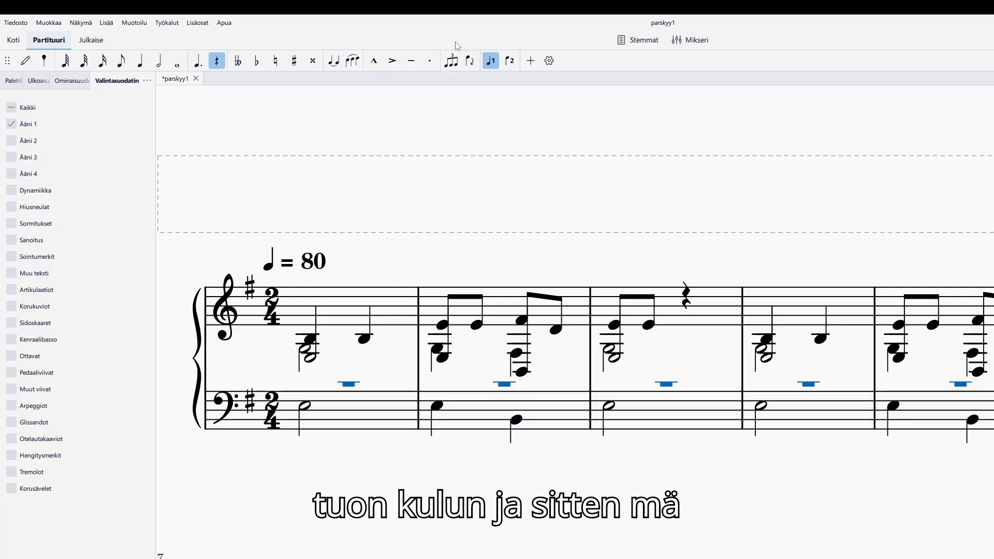
# - Restrict the selection filter to voice 2 (Ääni 2) and move the first system's bass staff notes to voice 1
pyautogui.click(12, 124)
pyautogui.click(11, 141)
pyautogui.click(367, 419)
pyautogui.hotkey('ctrl', 'shift', 'End')
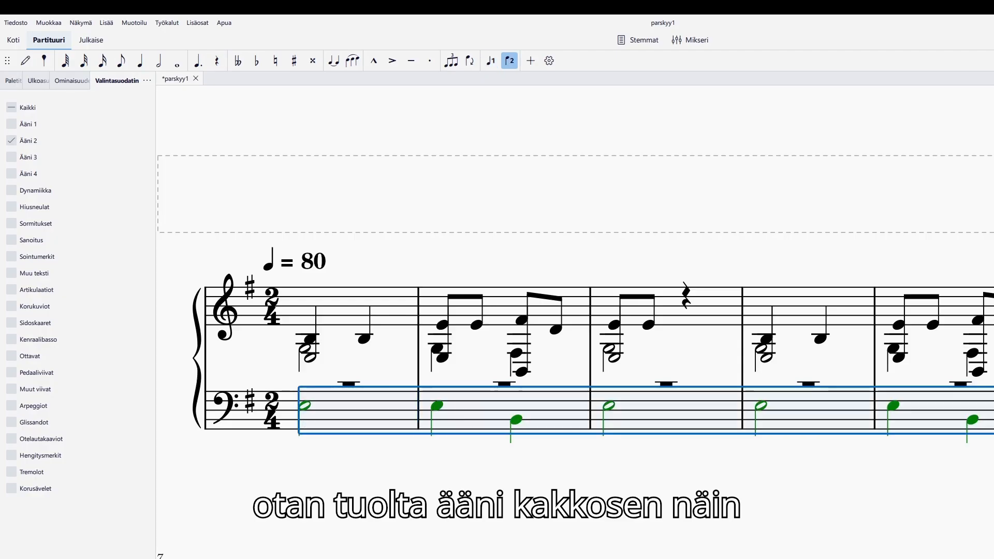
pyautogui.click(491, 61)
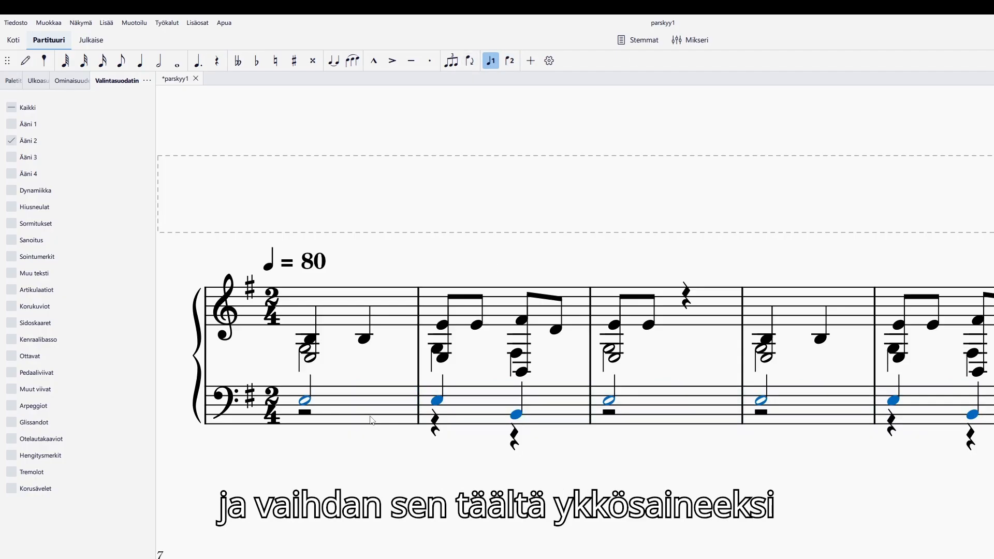
# - Delete the leftover voice 2 rests from the first system's bass staff
pyautogui.click(11, 141)
pyautogui.click(11, 141)
pyautogui.click(304, 412)
pyautogui.hotkey('ctrl', 'shift', 'End')
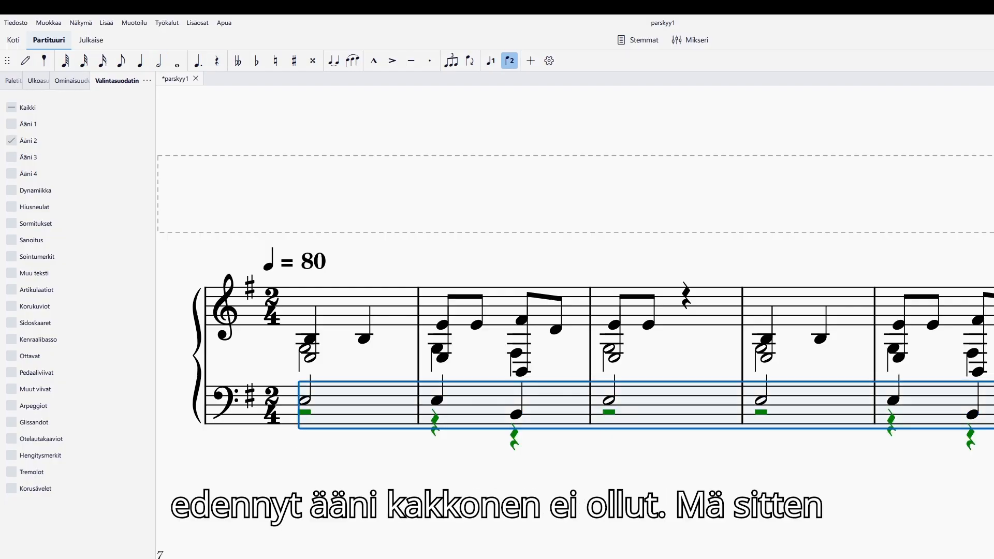
pyautogui.press('Delete')
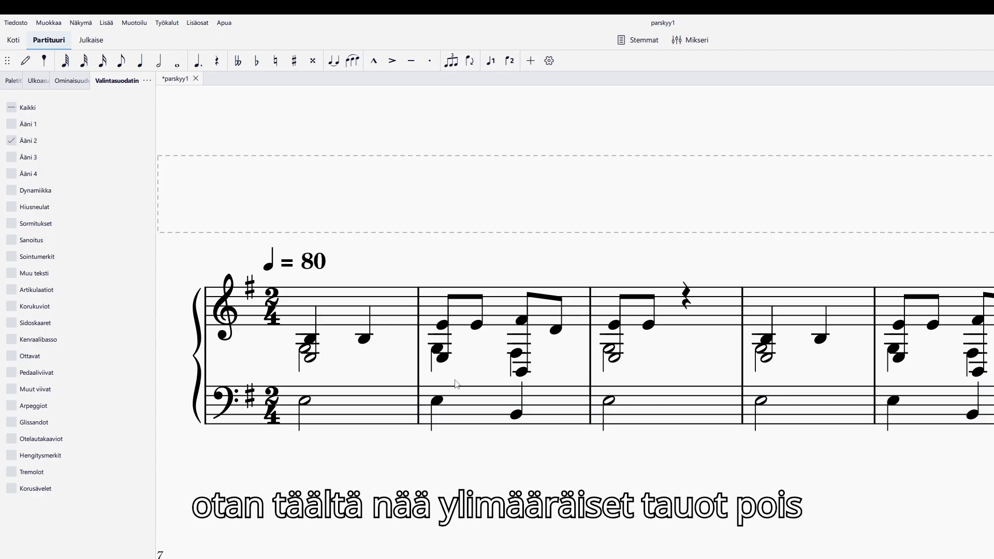
# - Restrict the selection filter to voice 3 (Ääni 3) and delete the voice 3 notes from the first system's treble staff
pyautogui.click(12, 140)
pyautogui.click(11, 157)
pyautogui.click(314, 353)
pyautogui.click(301, 316)
pyautogui.hotkey('ctrl', 'shift', 'End')
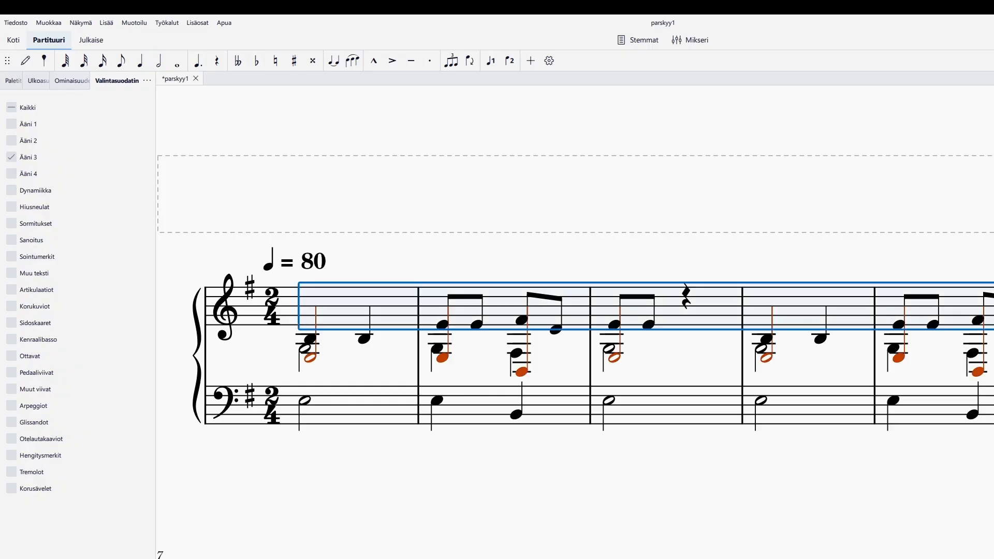
pyautogui.press('Delete')
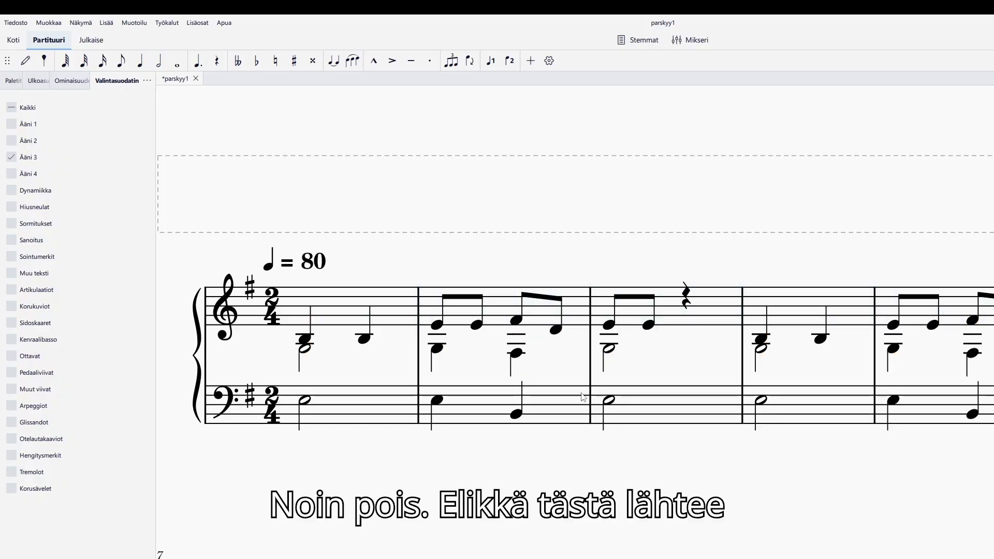
# - Include all elements (Kaikki) in the selection filter and transpose the first system's bass staff down one octave
pyautogui.click(14, 108)
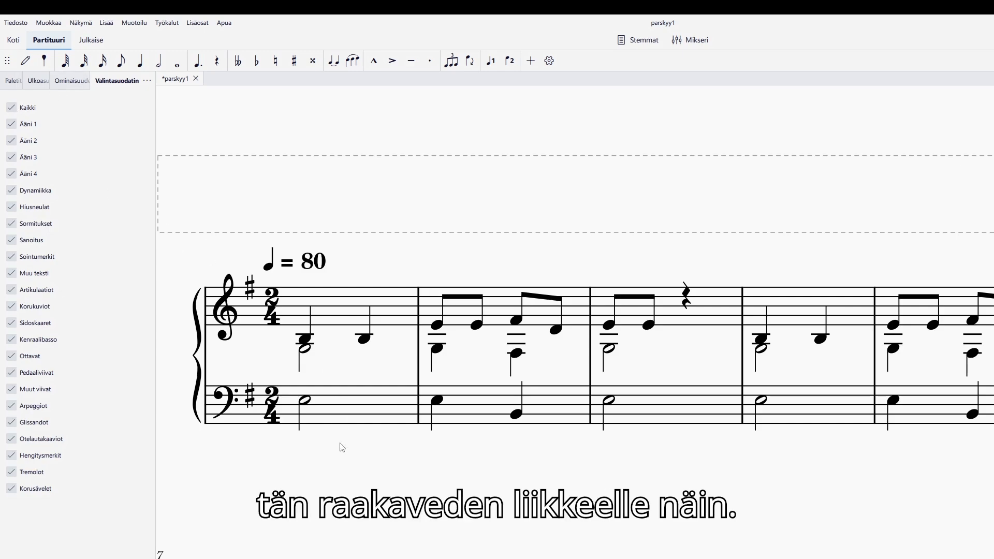
pyautogui.click(317, 404)
pyautogui.hotkey('ctrl', 'shift', 'End')
pyautogui.hotkey('ctrl', 'Down')
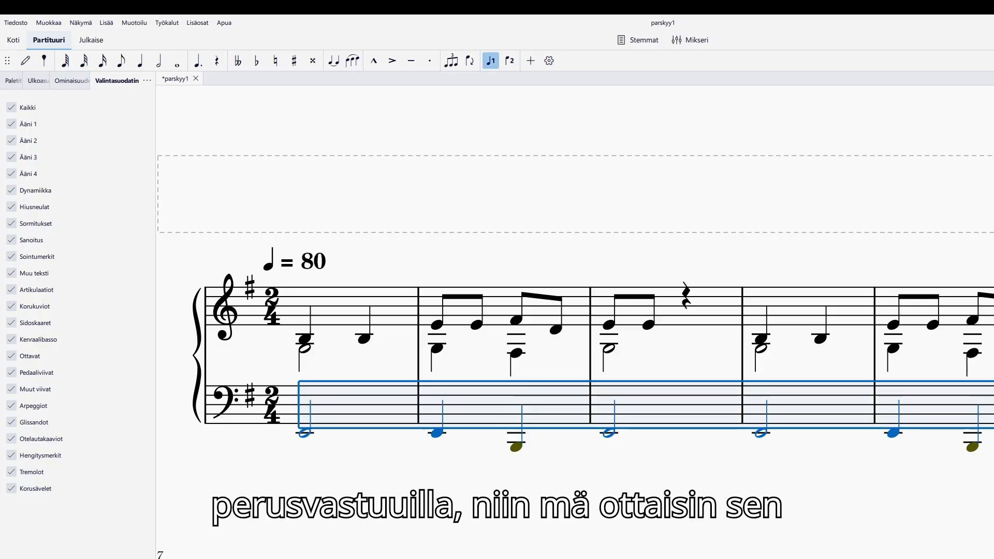
pyautogui.press('Escape')
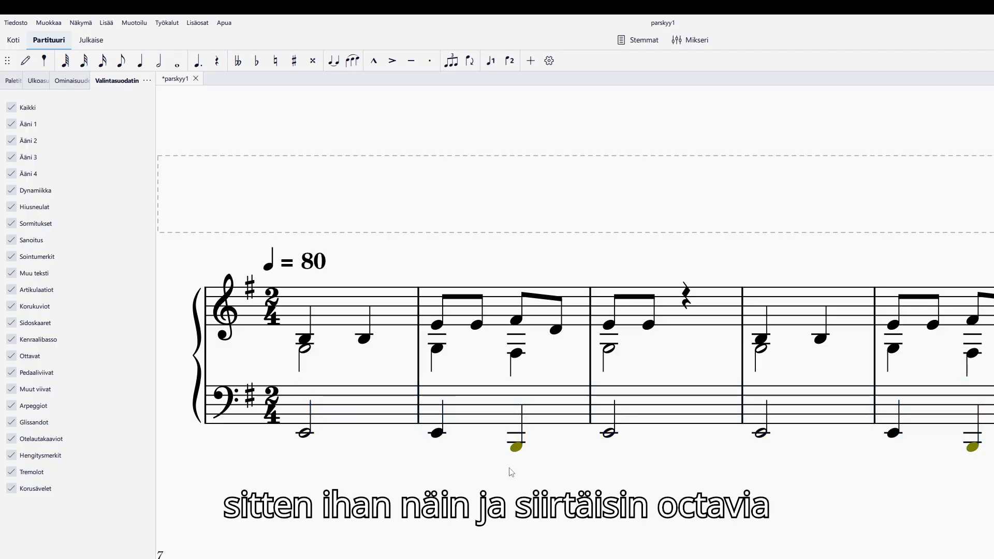
# - Raise the low B bass notes in measures 2 and 5 by one octave
pyautogui.click(516, 446)
pyautogui.hotkey('ctrl', 'Up')
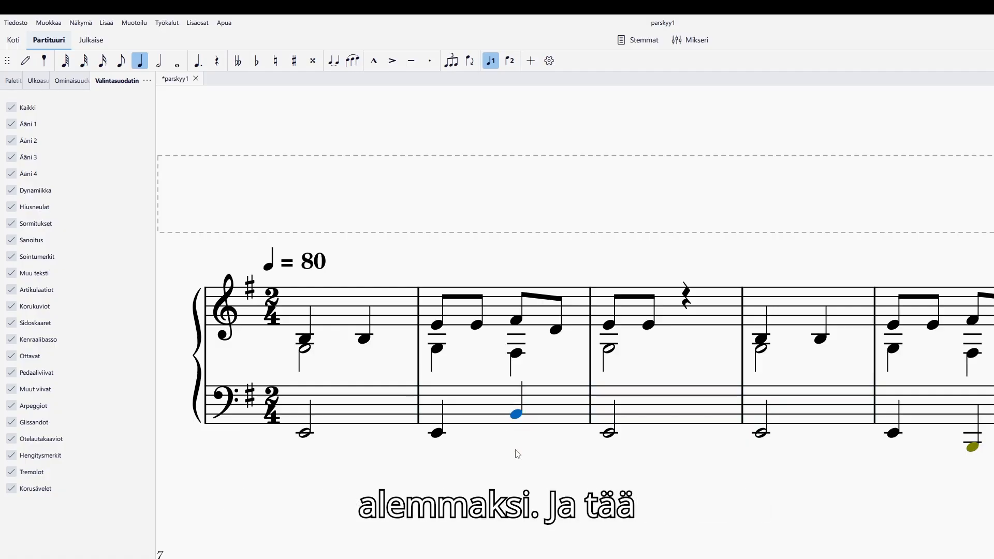
pyautogui.click(972, 446)
pyautogui.hotkey('ctrl', 'Up')
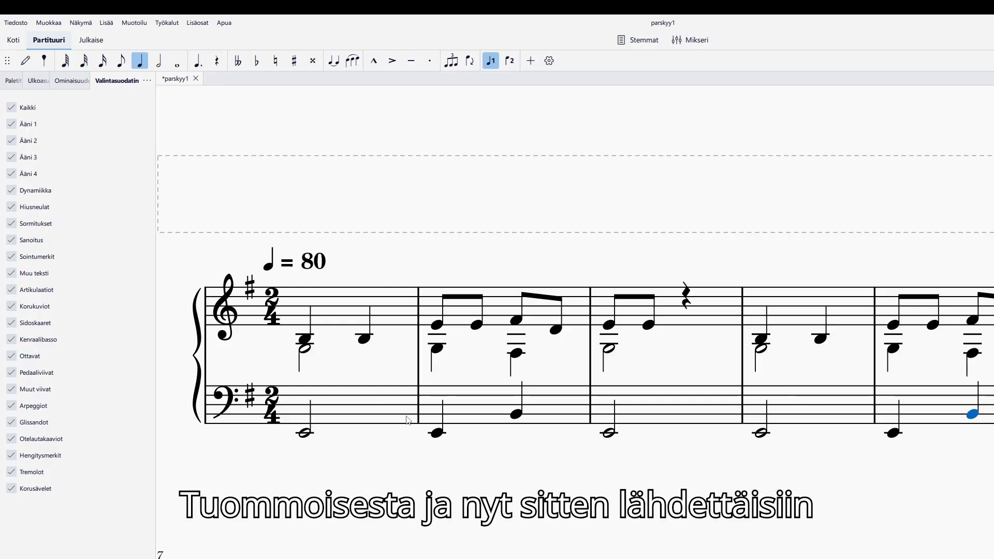
# - Look through the systems on the first page to determine the key of the piece
pyautogui.scroll(-10, 761, 445)
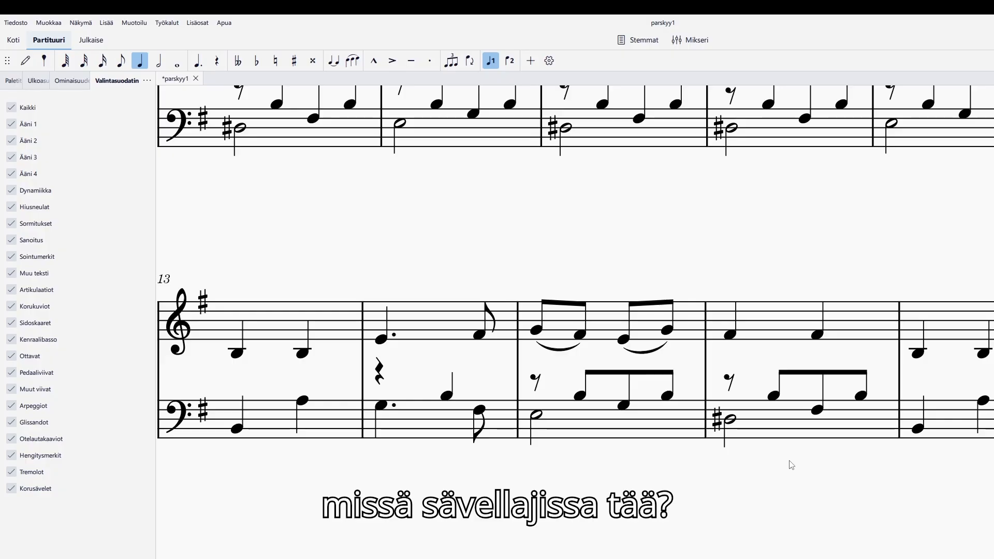
pyautogui.scroll(1, 789, 466)
pyautogui.scroll(-6, 784, 469)
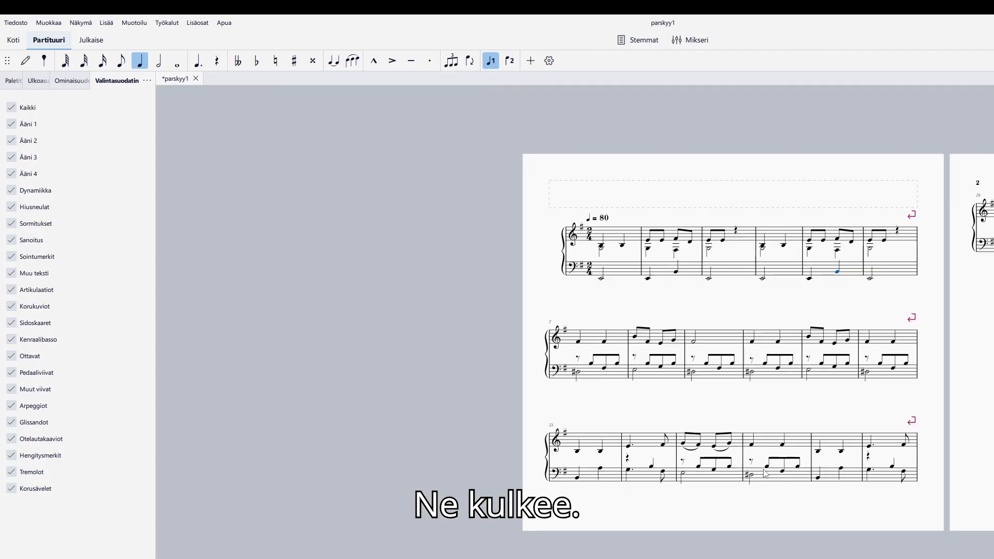
pyautogui.scroll(3, 575, 357)
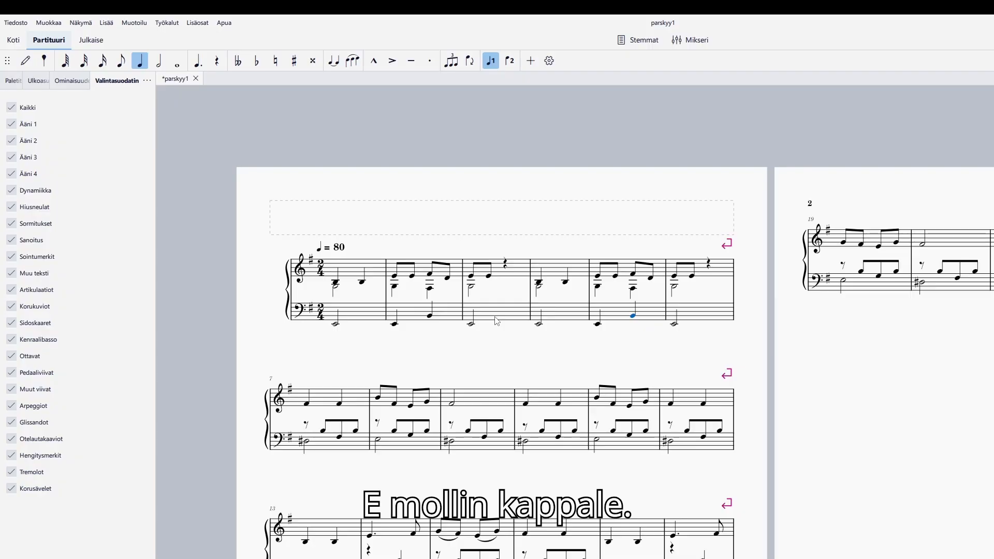
pyautogui.scroll(2, 418, 296)
pyautogui.scroll(2, 387, 309)
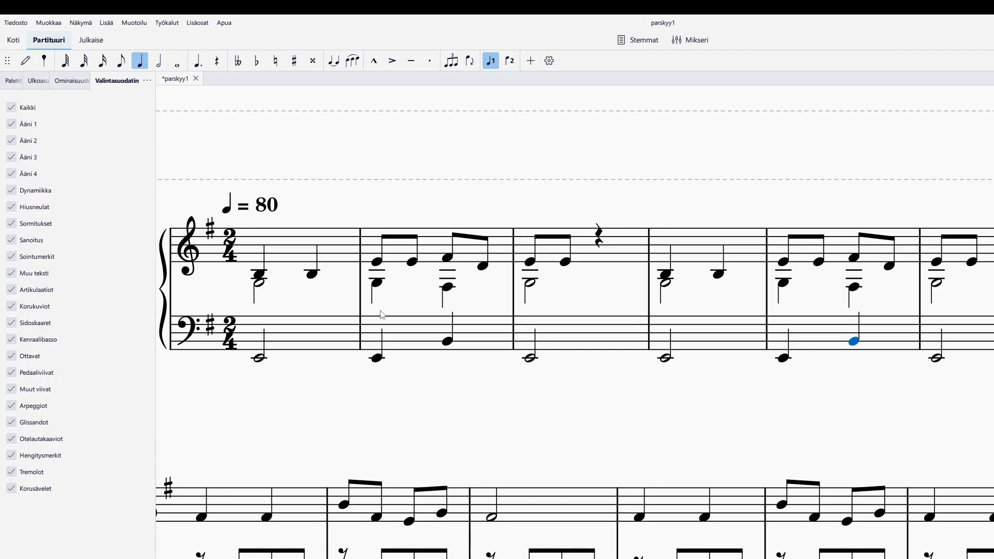
pyautogui.scroll(-1, 311, 326)
pyautogui.scroll(2, 289, 318)
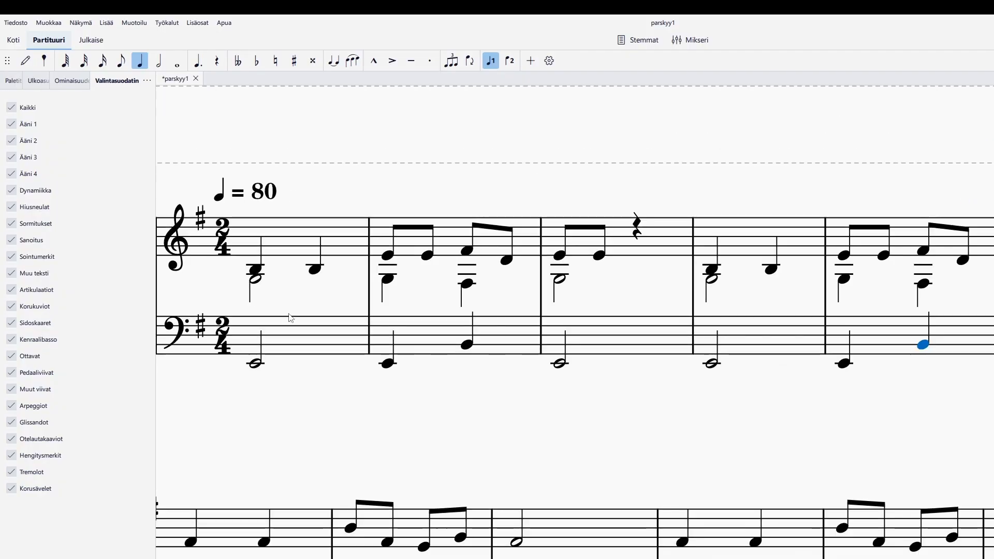
# - Check the individual notes of measure 1's opening chord and play back the first measures
pyautogui.click(253, 378)
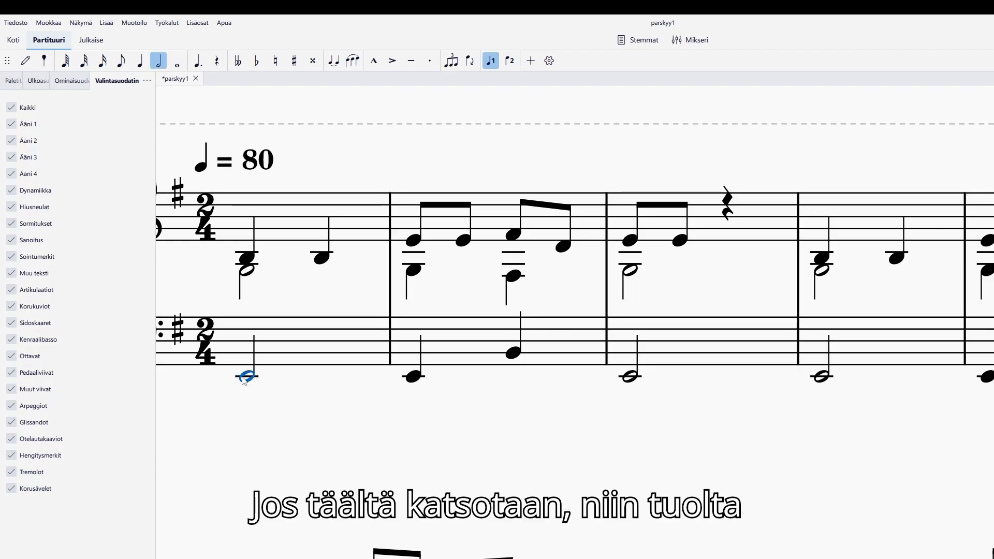
pyautogui.click(246, 271)
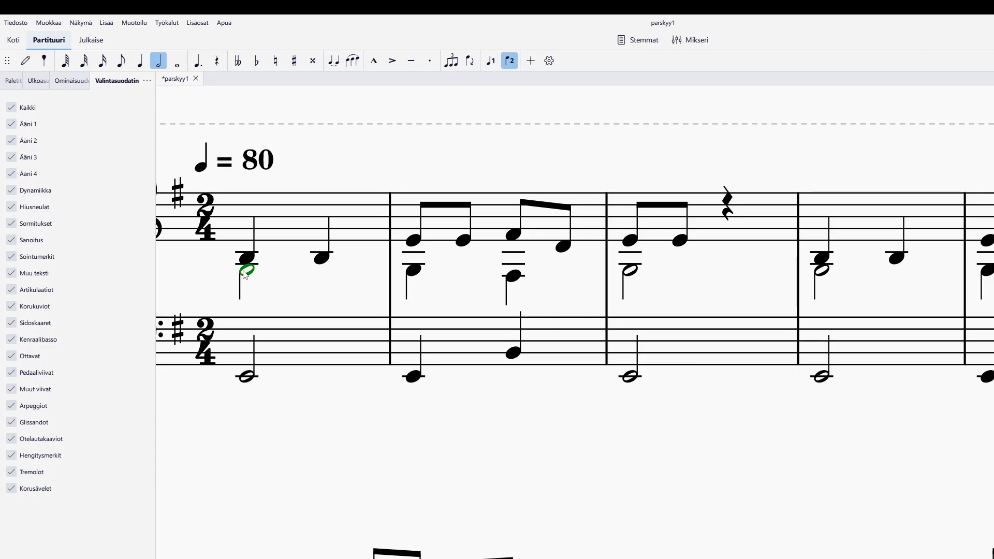
pyautogui.click(245, 259)
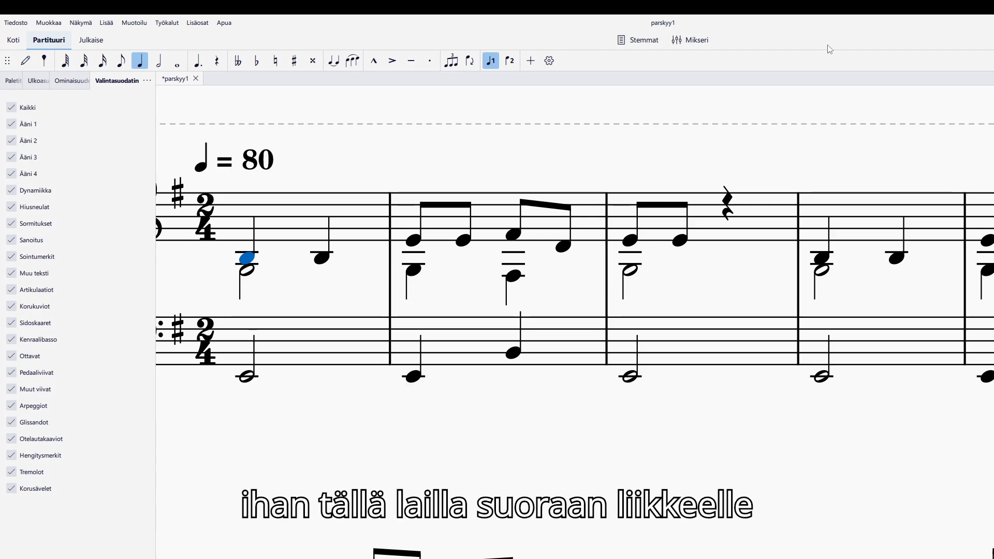
pyautogui.press('space')
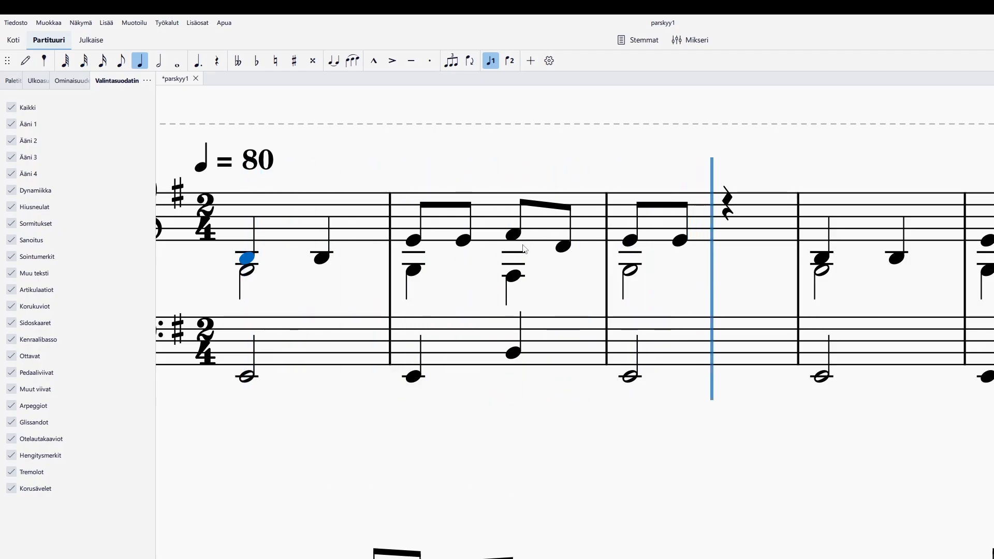
pyautogui.press('space')
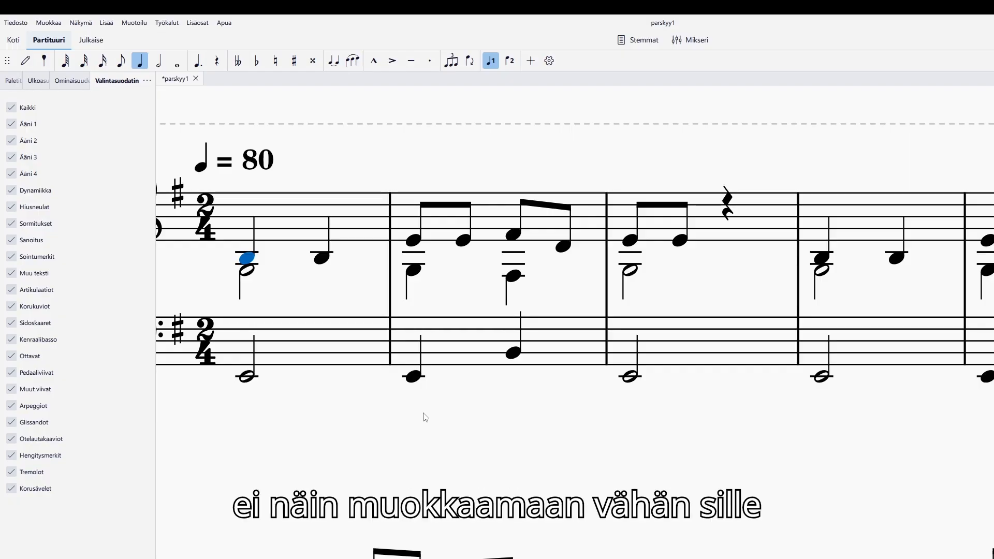
# - Examine the two bass notes in measure 2 and the voice 2 note above the second one
pyautogui.click(417, 378)
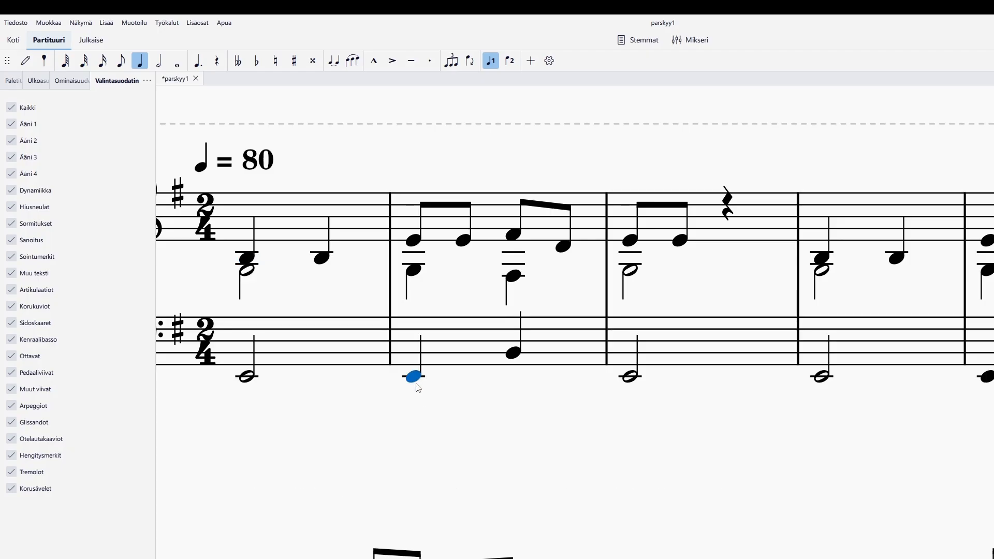
pyautogui.click(520, 351)
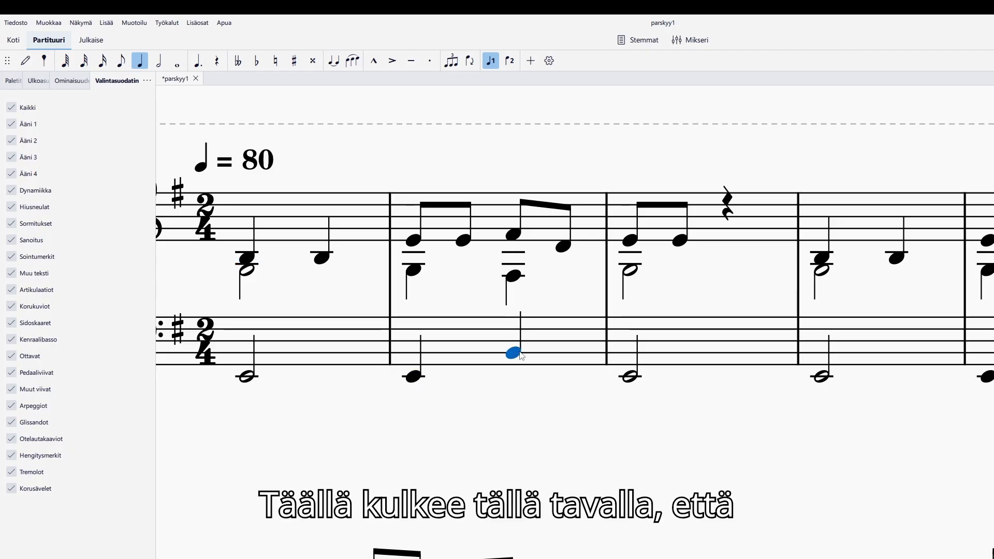
pyautogui.click(414, 378)
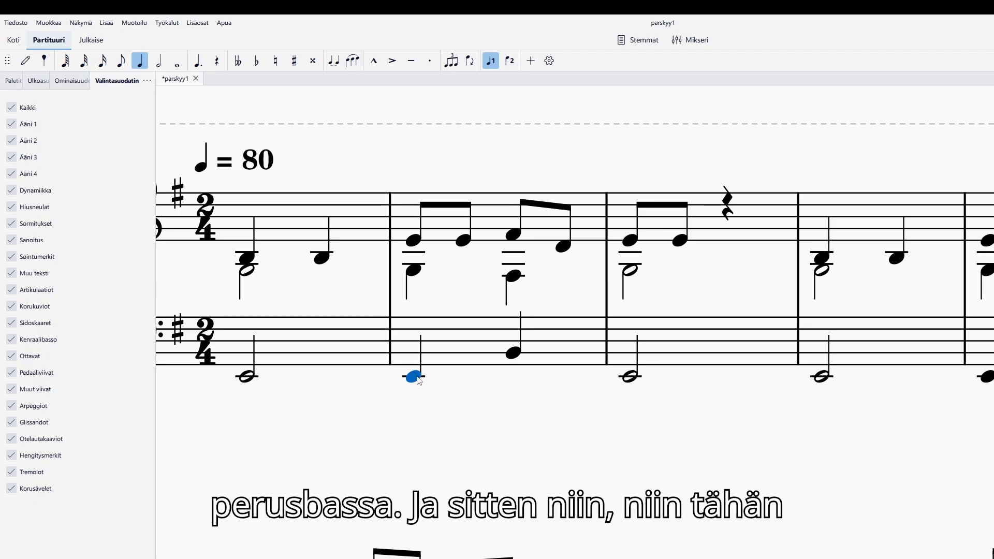
pyautogui.click(512, 354)
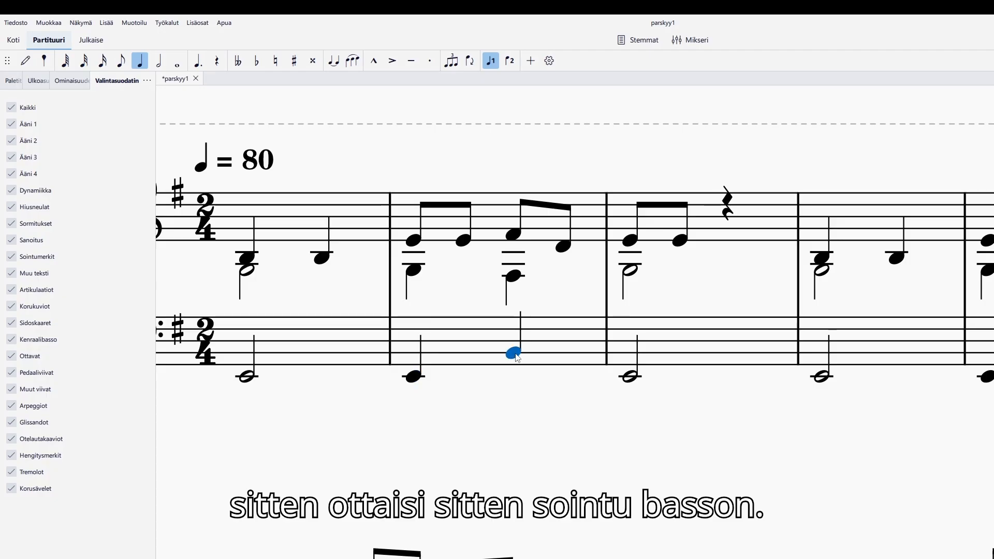
pyautogui.click(518, 278)
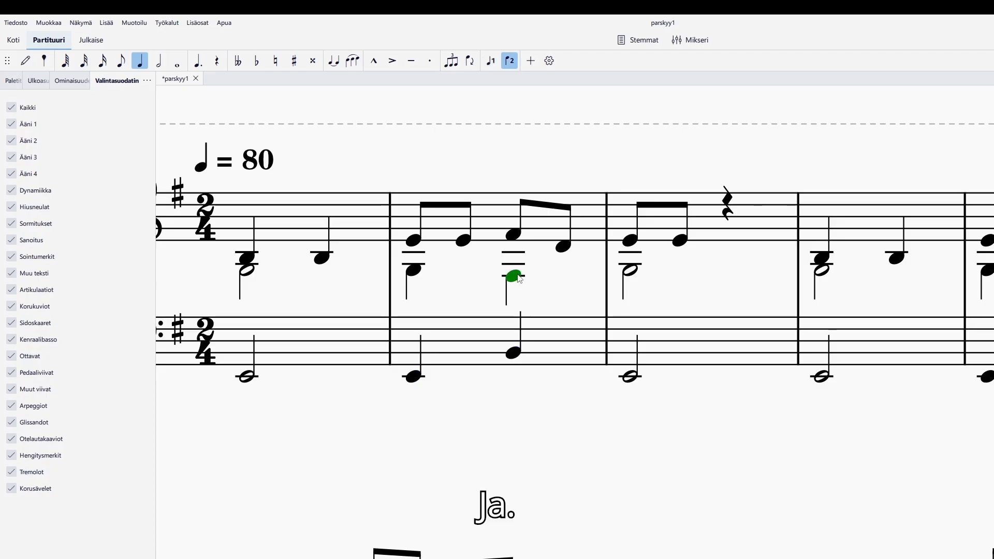
pyautogui.click(513, 350)
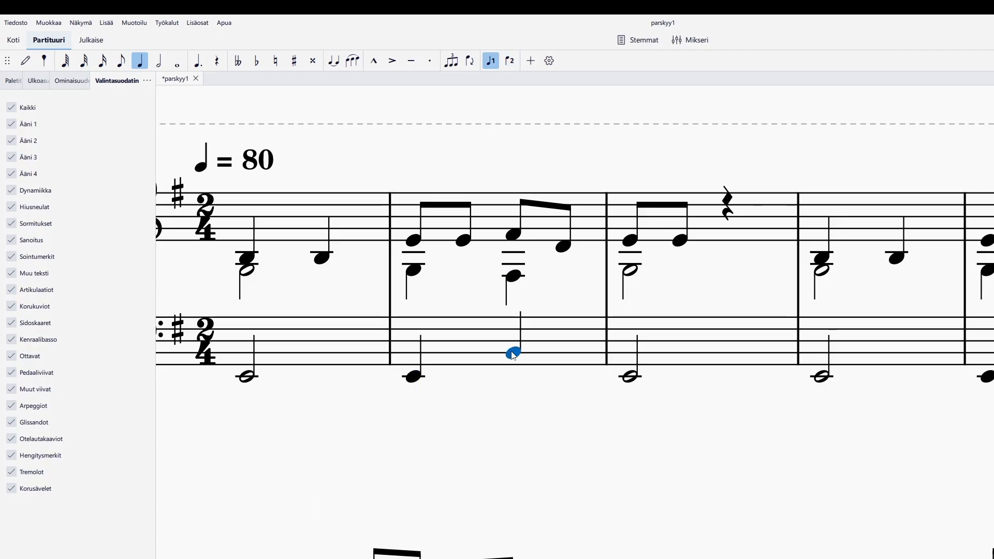
pyautogui.click(513, 277)
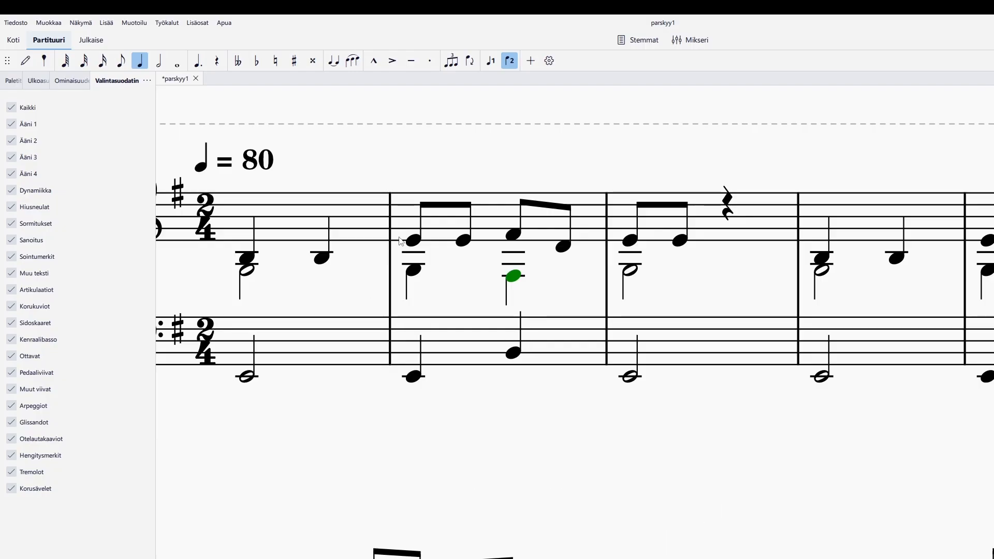
# - Examine the bass patterns from measure 7 onward and compare them with the opening measures
pyautogui.scroll(-2, 395, 306)
pyautogui.scroll(-4, 394, 307)
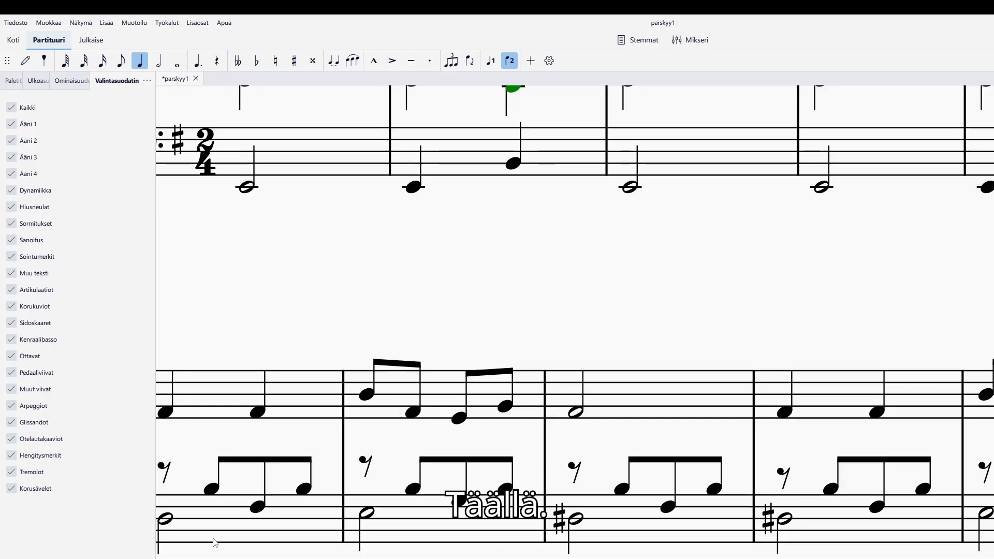
pyautogui.click(167, 519)
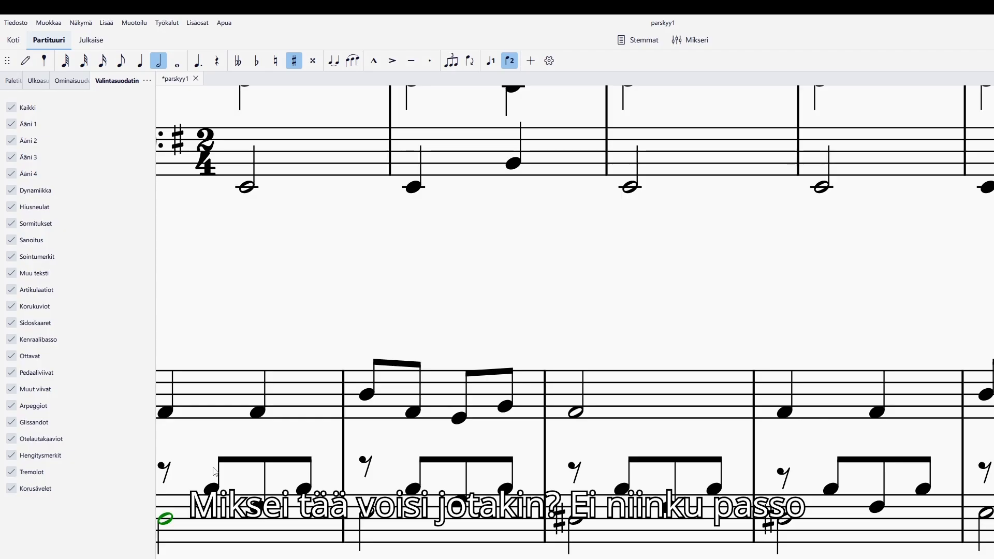
pyautogui.scroll(-5, 382, 496)
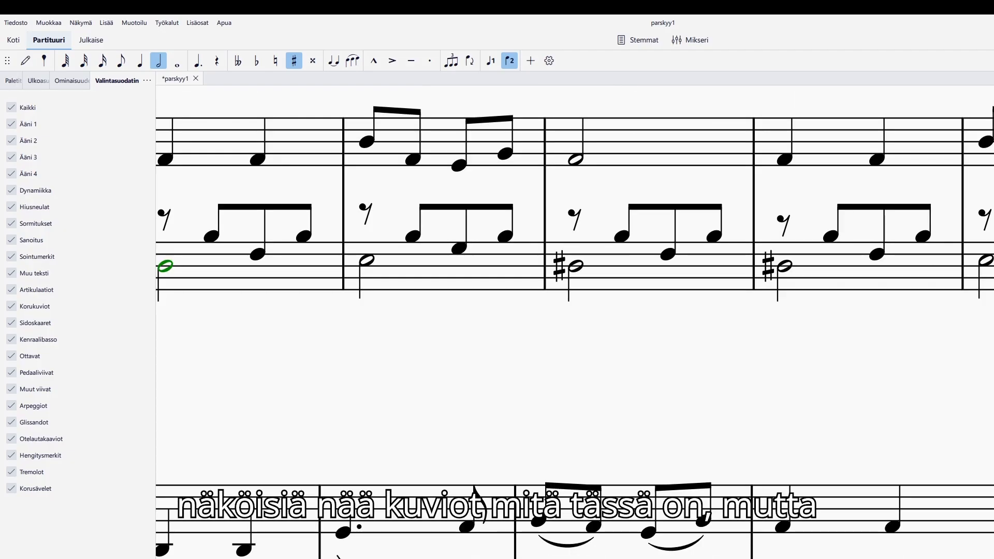
pyautogui.scroll(10, 435, 497)
pyautogui.scroll(-4, 497, 475)
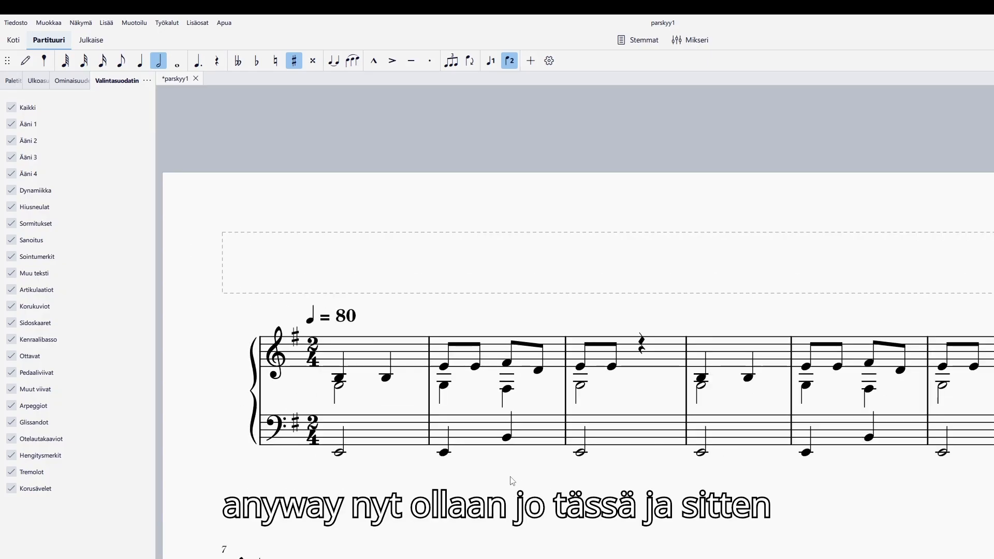
pyautogui.scroll(-3, 608, 445)
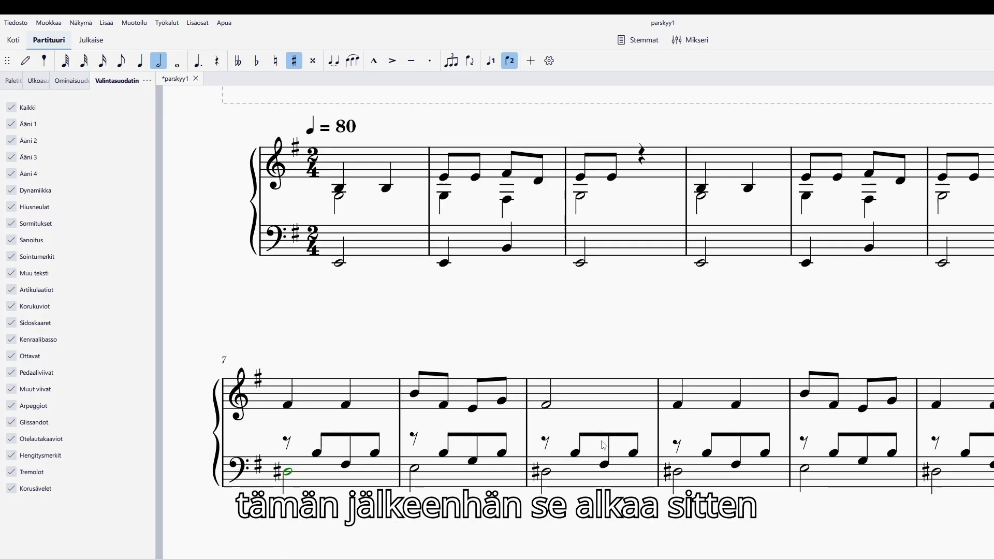
pyautogui.scroll(2, 522, 249)
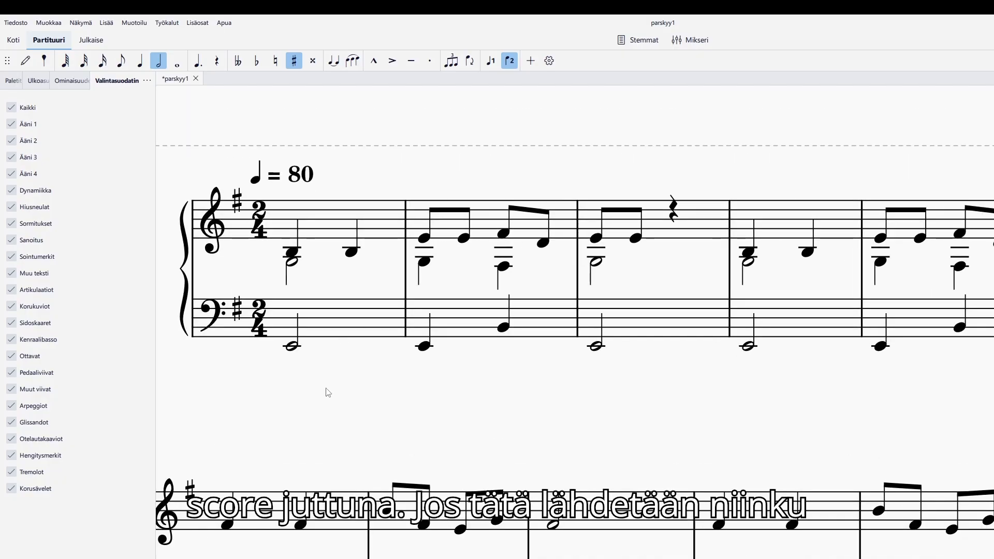
pyautogui.scroll(2, 291, 331)
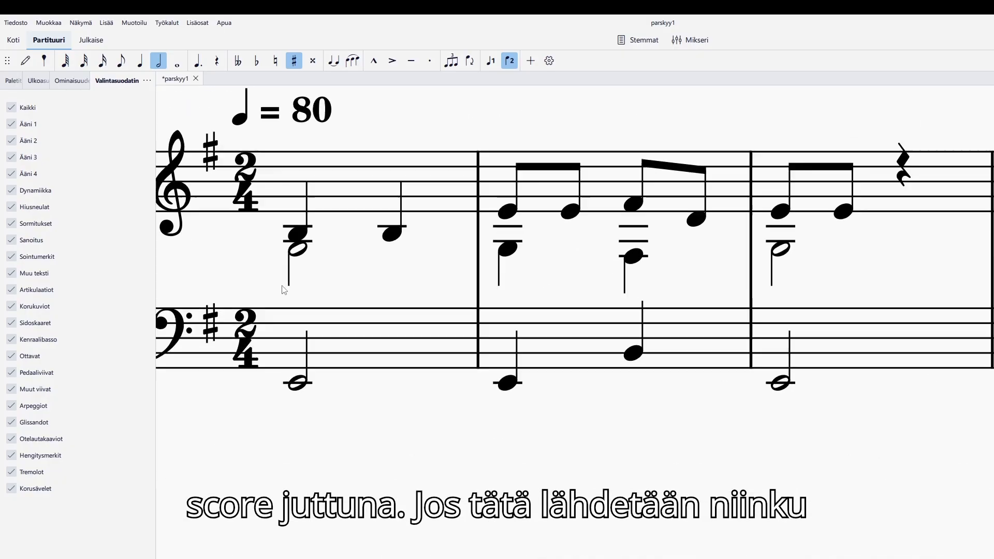
# - Shorten the bass staff's half note in measure 1 to a quarter note
pyautogui.click(299, 384)
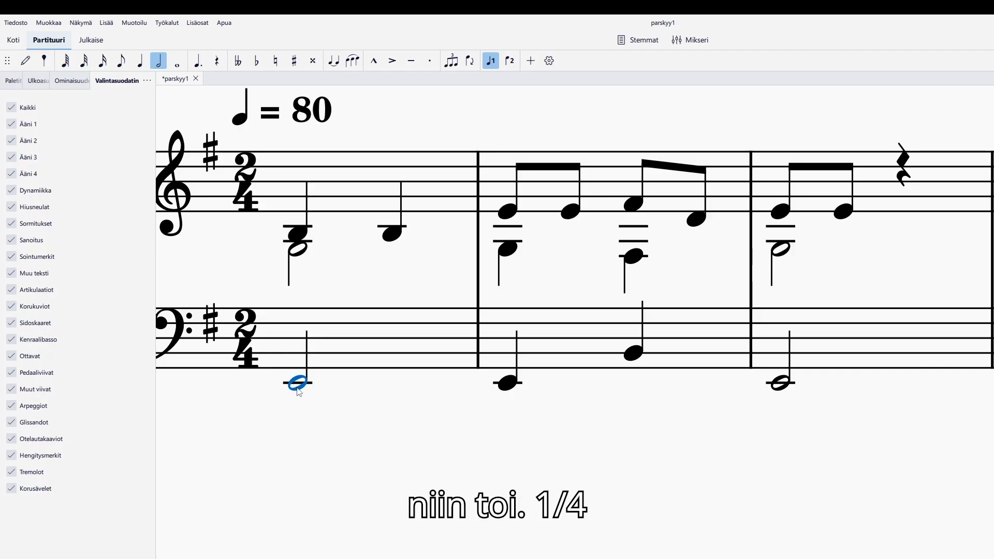
pyautogui.click(140, 60)
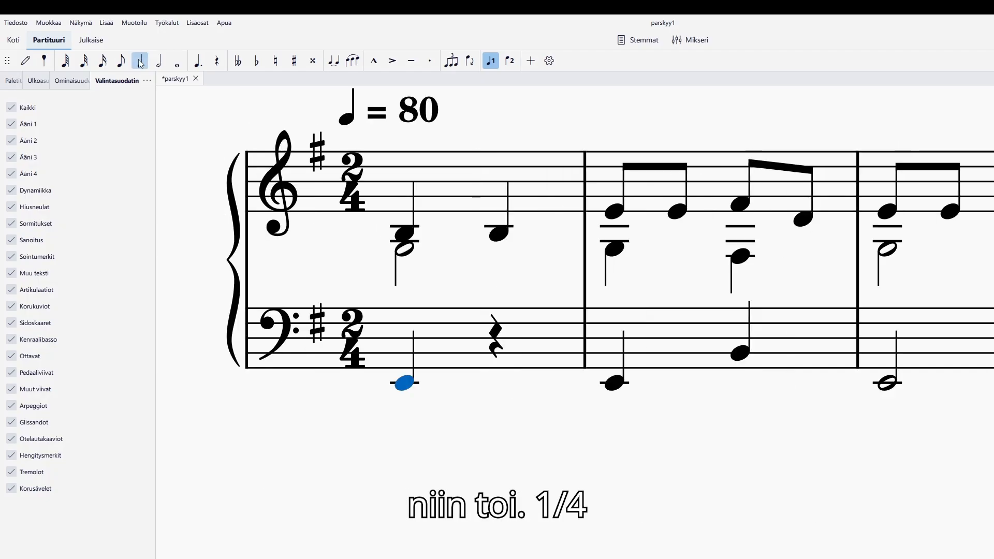
pyautogui.click(498, 376)
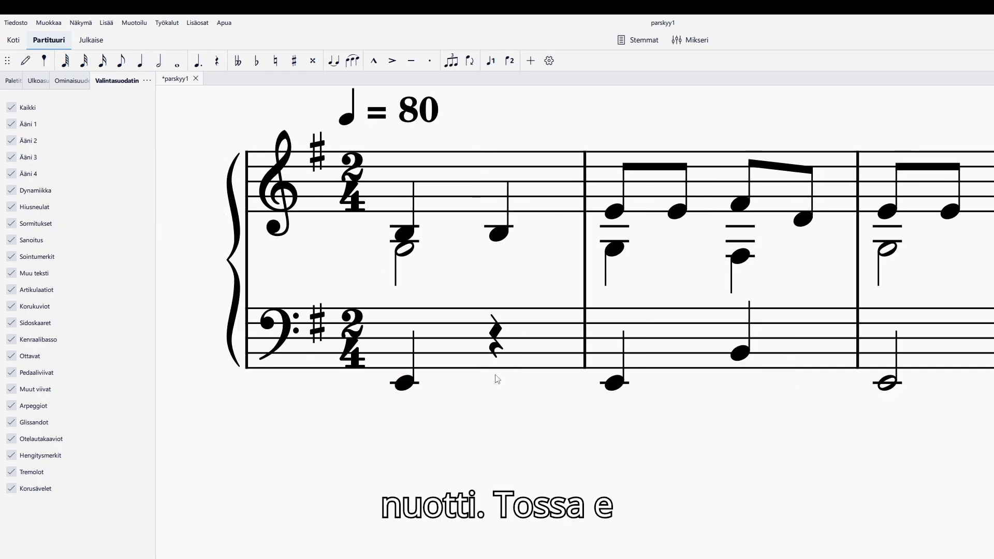
# - Enter a quarter note E, an octave above the first bass note, on beat two of measure 1's bass staff
pyautogui.click(401, 385)
pyautogui.click(491, 387)
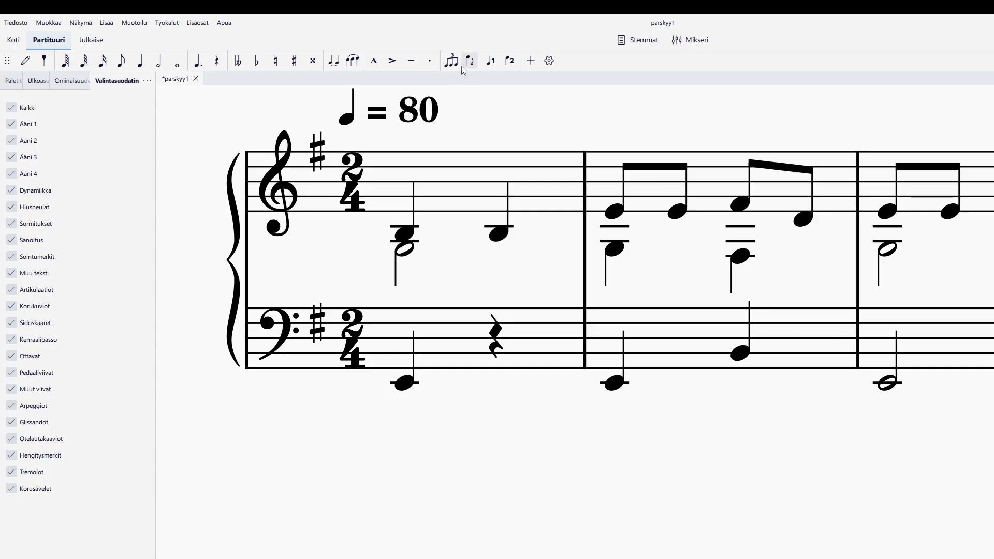
pyautogui.press('n')
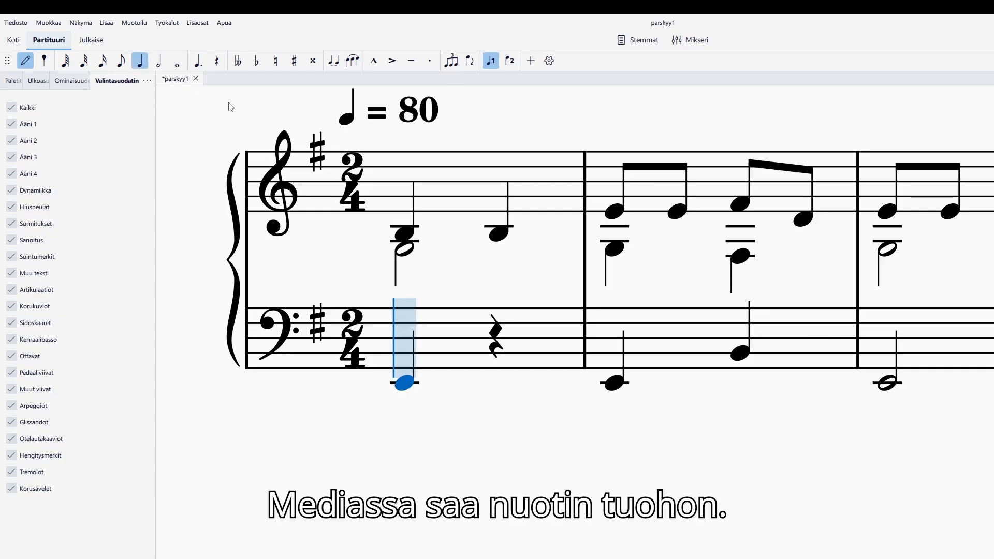
pyautogui.click(495, 335)
pyautogui.press('Escape')
# - Add the chord symbol Em to the second bass note in measure 1
pyautogui.hotkey('ctrl', 't')
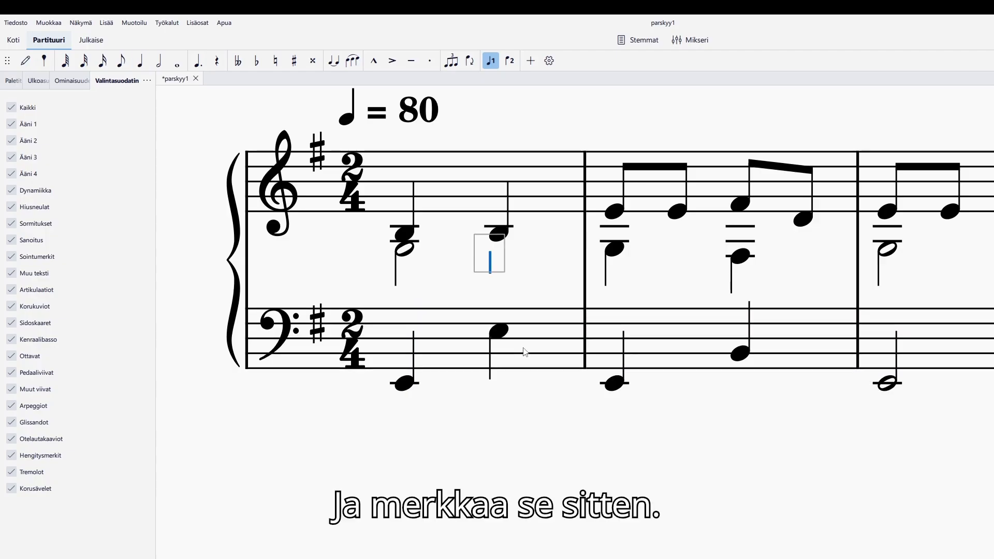
pyautogui.write('RE')
pyautogui.press('BackSpace')
pyautogui.press('BackSpace')
pyautogui.write('Em')
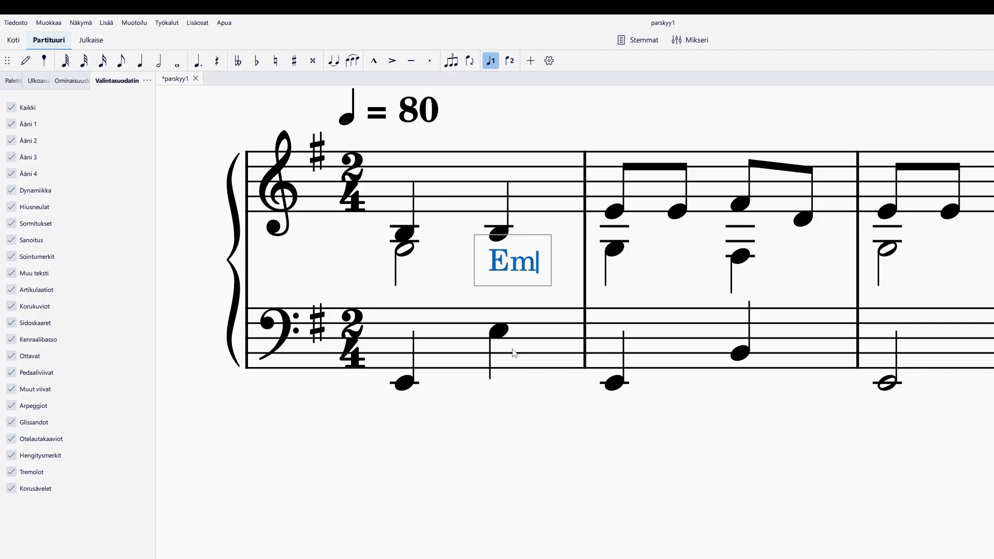
pyautogui.click(519, 437)
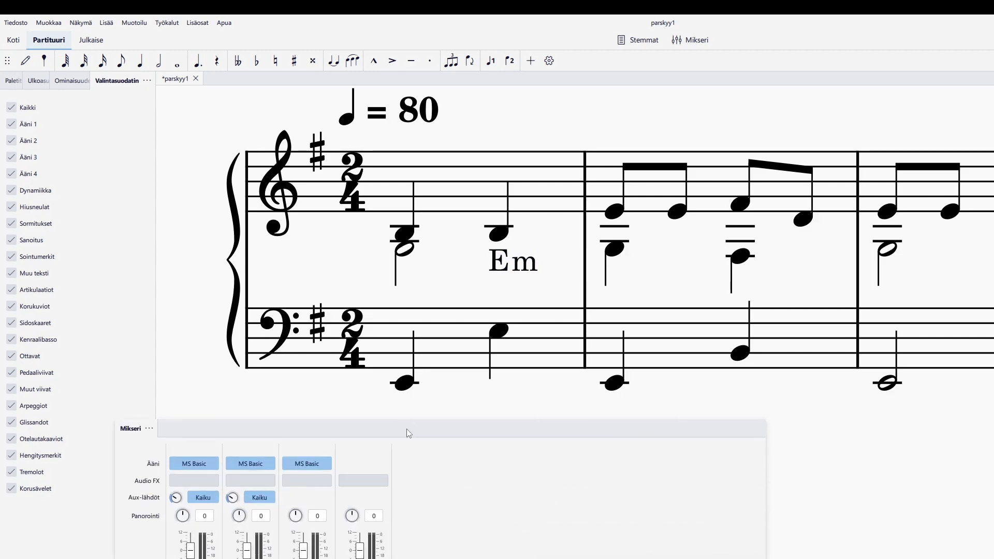
# - Set the mixer sound of the chord symbols channel to the MS Basic SoundFont's Accordion from the Organ group
pyautogui.moveTo(405, 432); pyautogui.dragTo(403, 220)
pyautogui.click(266, 249)
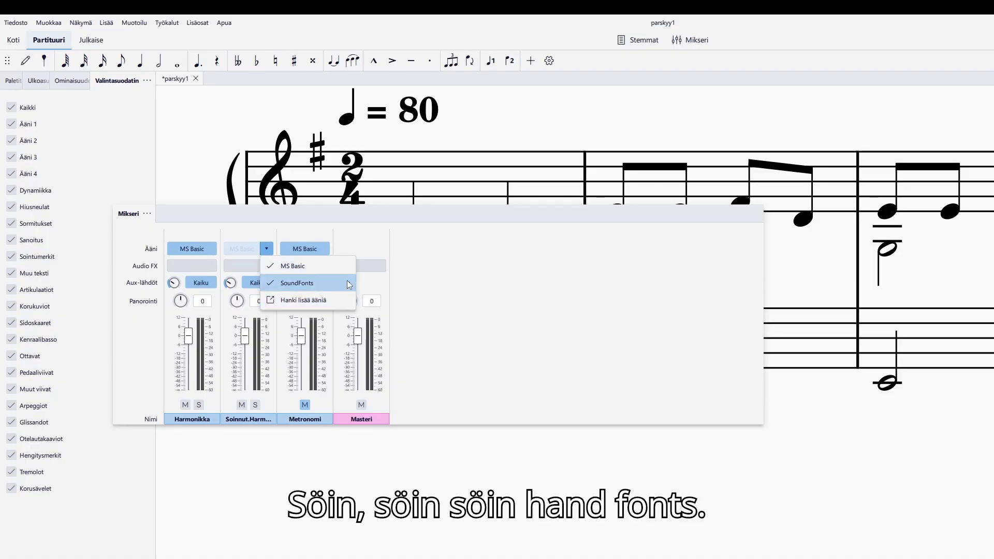
pyautogui.moveTo(346, 285)
pyautogui.moveTo(423, 285)
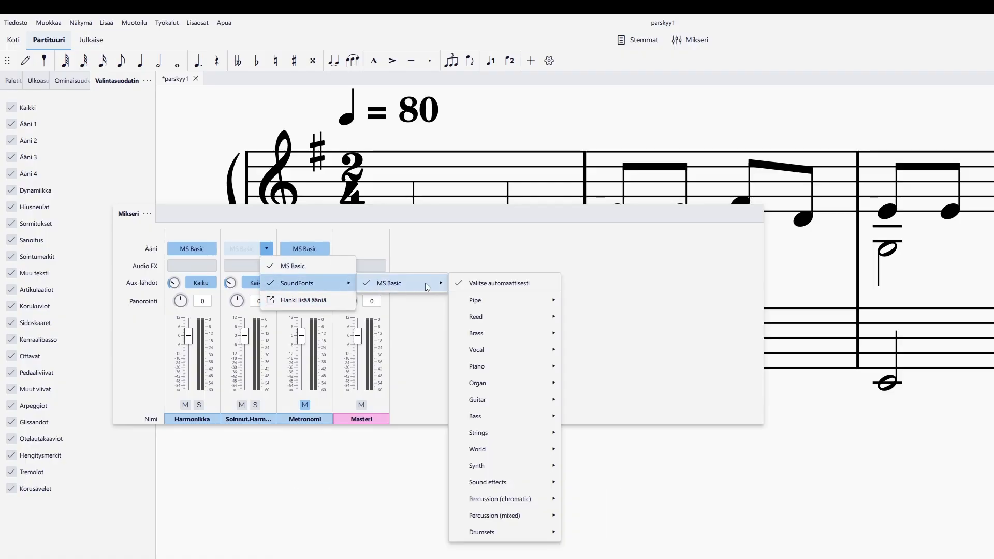
pyautogui.moveTo(517, 383)
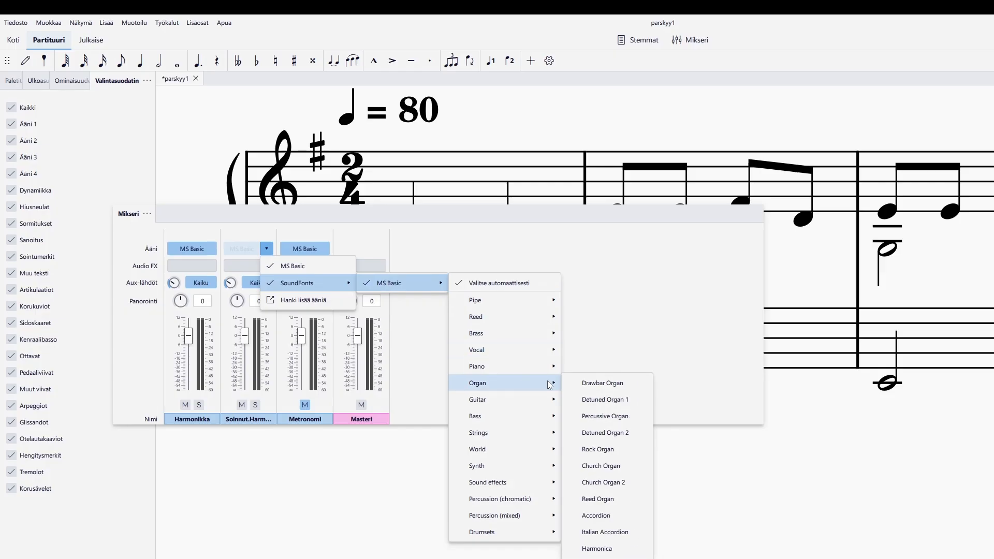
pyautogui.click(606, 519)
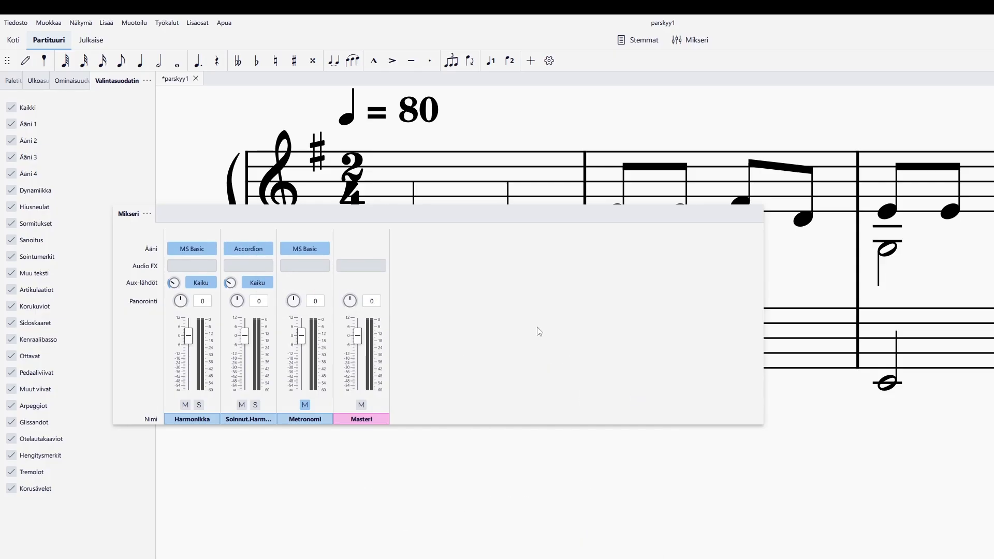
pyautogui.press('F10')
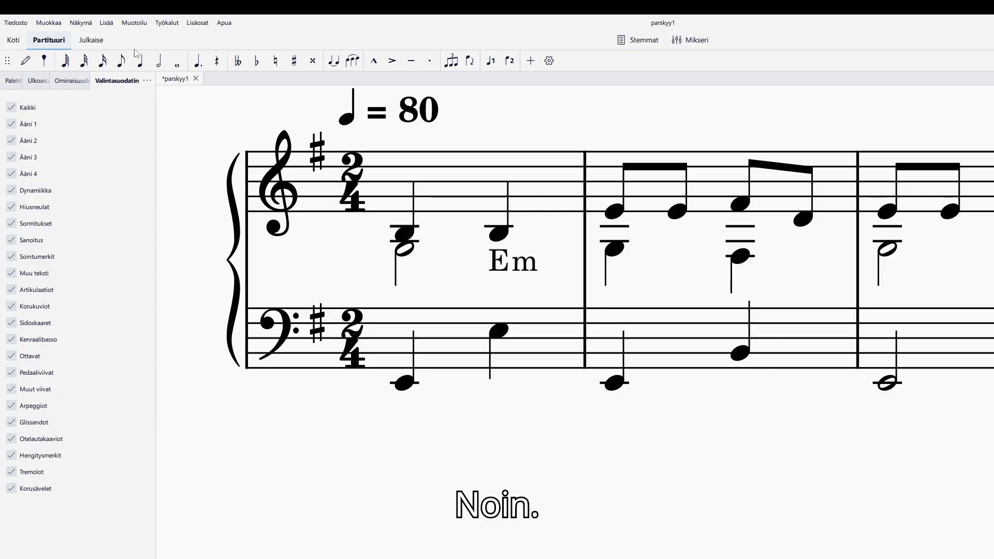
# - Change the playback duration of chord symbols in the score's style settings
pyautogui.click(134, 22)
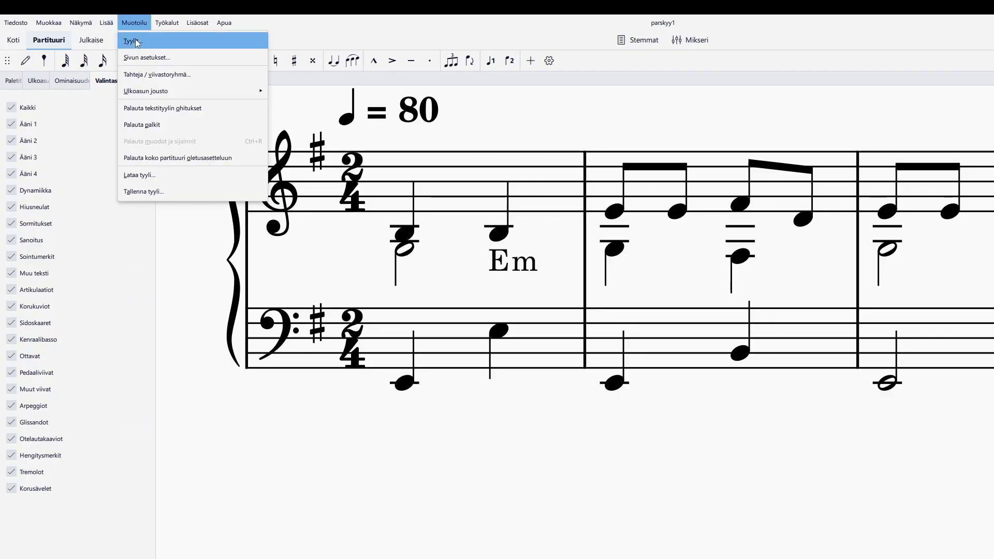
pyautogui.click(136, 41)
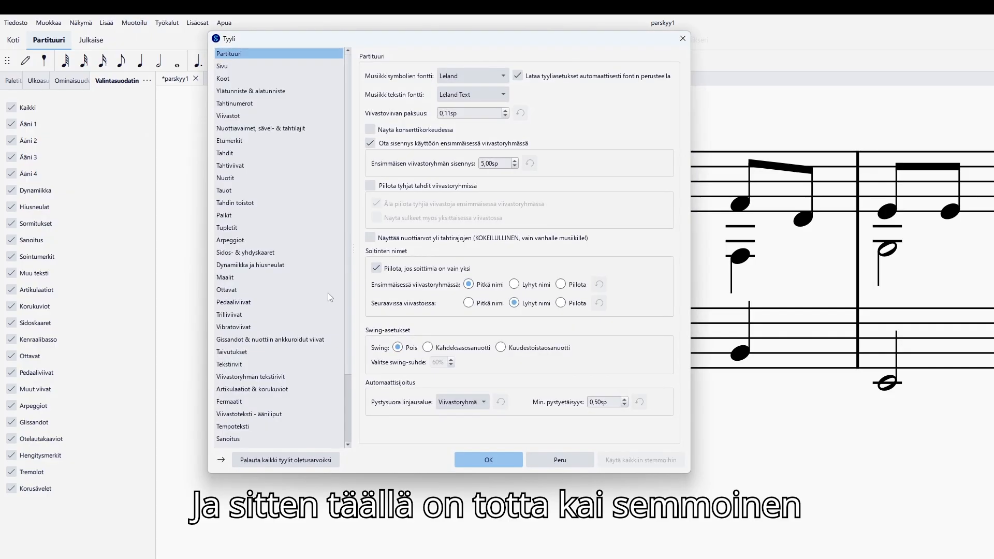
pyautogui.scroll(-2, 307, 377)
pyautogui.click(254, 405)
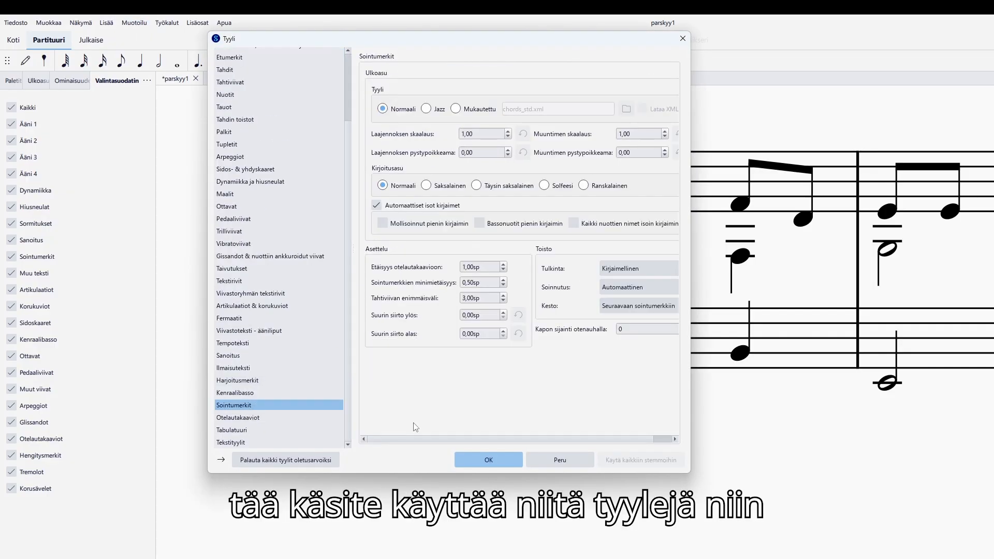
pyautogui.click(632, 306)
pyautogui.click(632, 335)
pyautogui.click(510, 456)
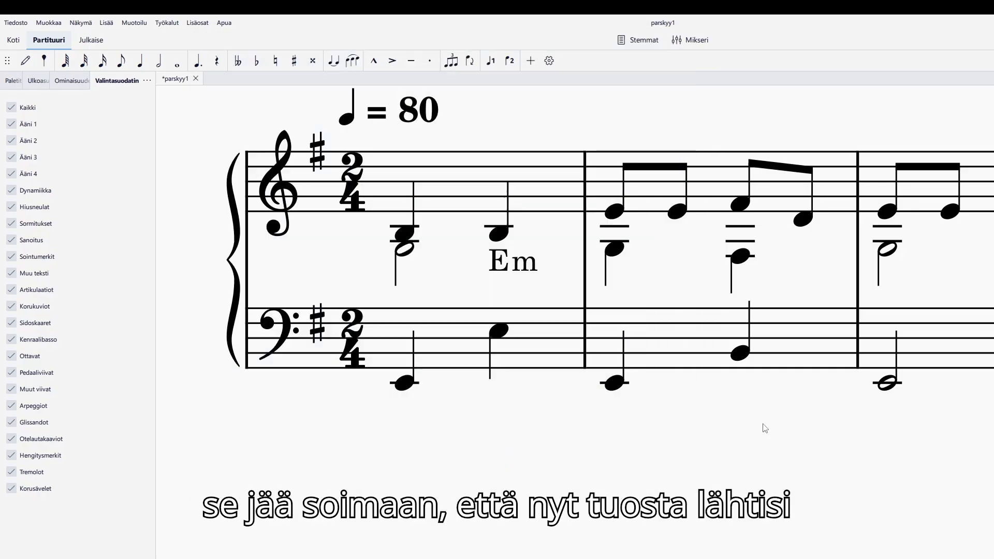
# - Check the two bass notes in measure 2 and play back the opening measures
pyautogui.click(611, 388)
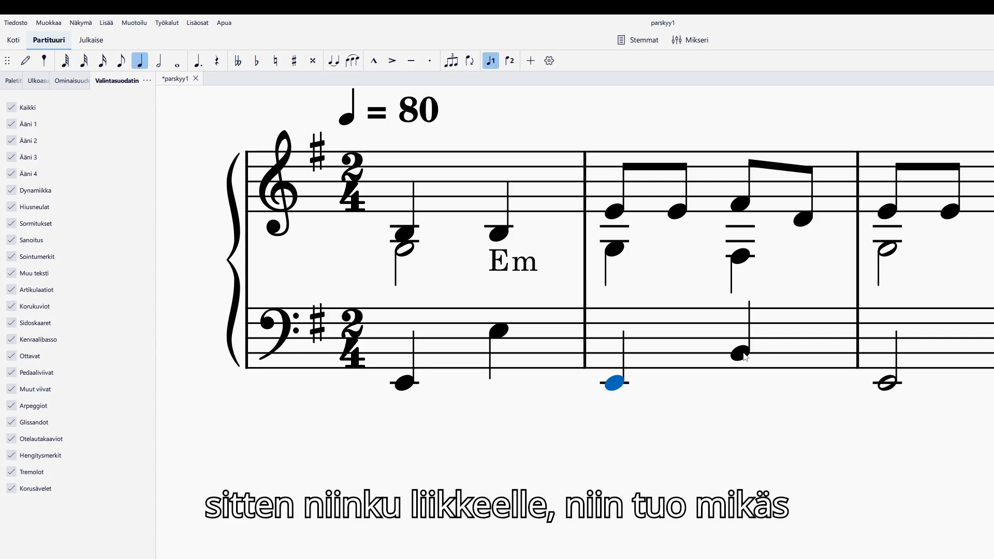
pyautogui.click(743, 355)
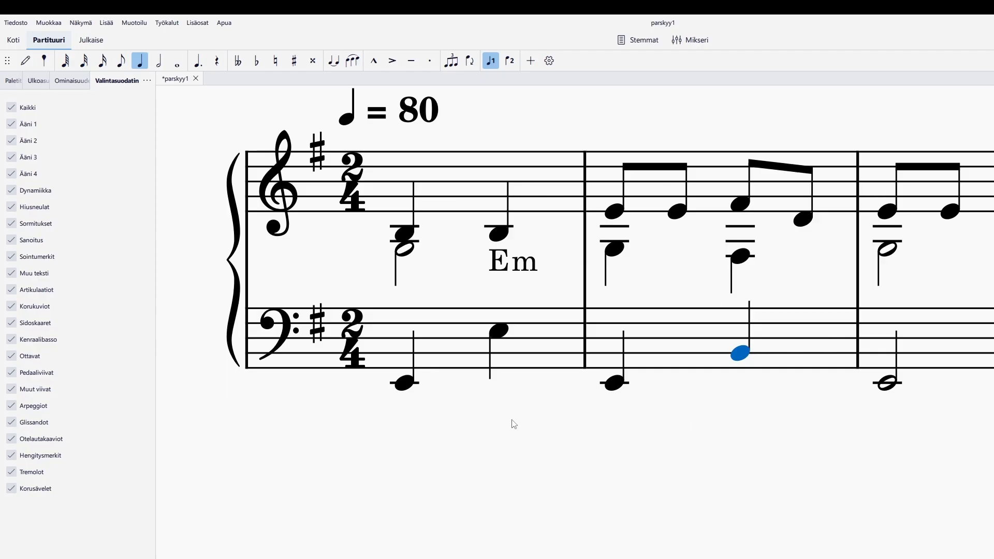
pyautogui.moveTo(761, 449); pyautogui.dragTo(762, 449)
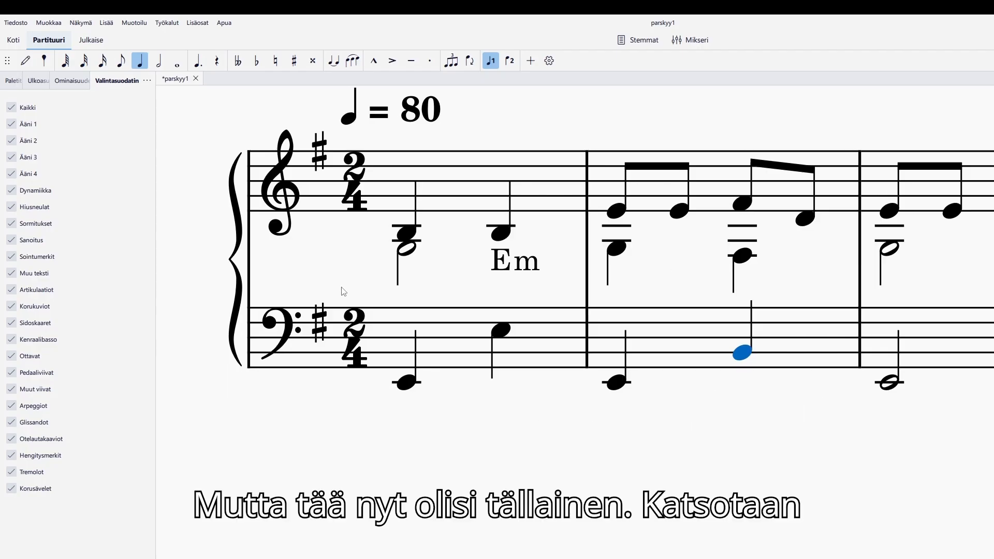
pyautogui.press('Escape')
pyautogui.press('space')
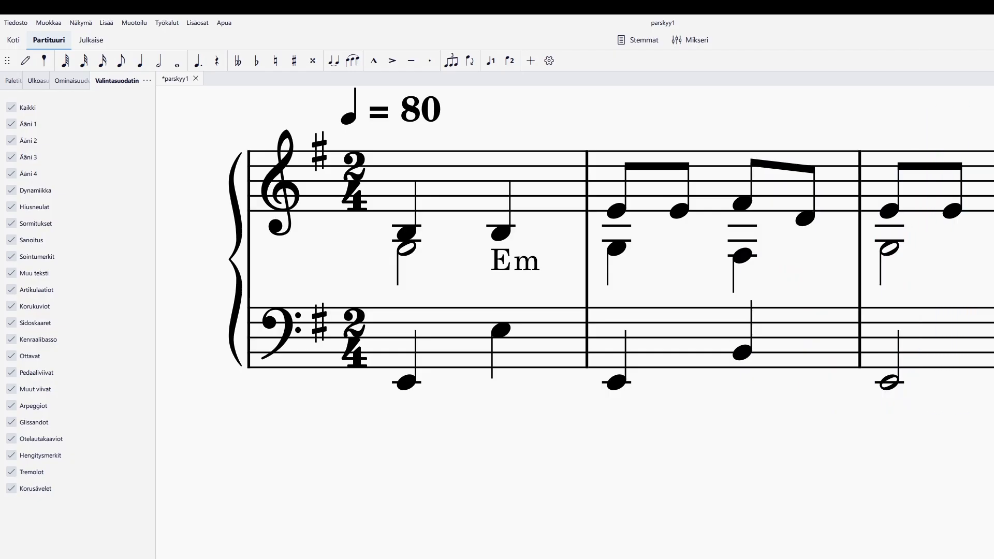
pyautogui.press('space')
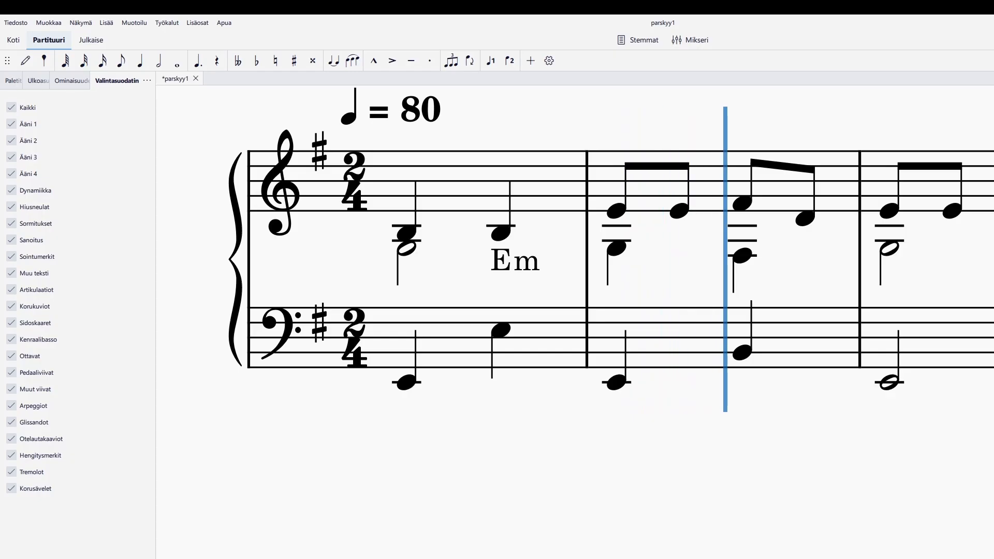
pyautogui.press('space')
# - Move the Em chord symbol in measure 1 down, closer to the bass staff
pyautogui.click(519, 265)
pyautogui.moveTo(519, 264); pyautogui.dragTo(519, 293)
pyautogui.click(572, 420)
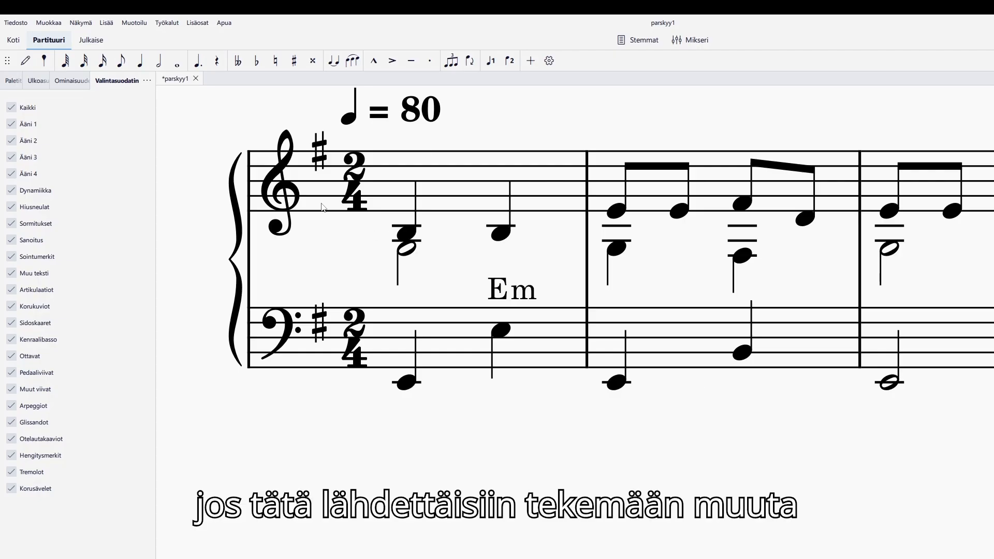
# - Look through the accordion symbols in the Harmonikka and Harmonikka-JK palettes
pyautogui.click(14, 82)
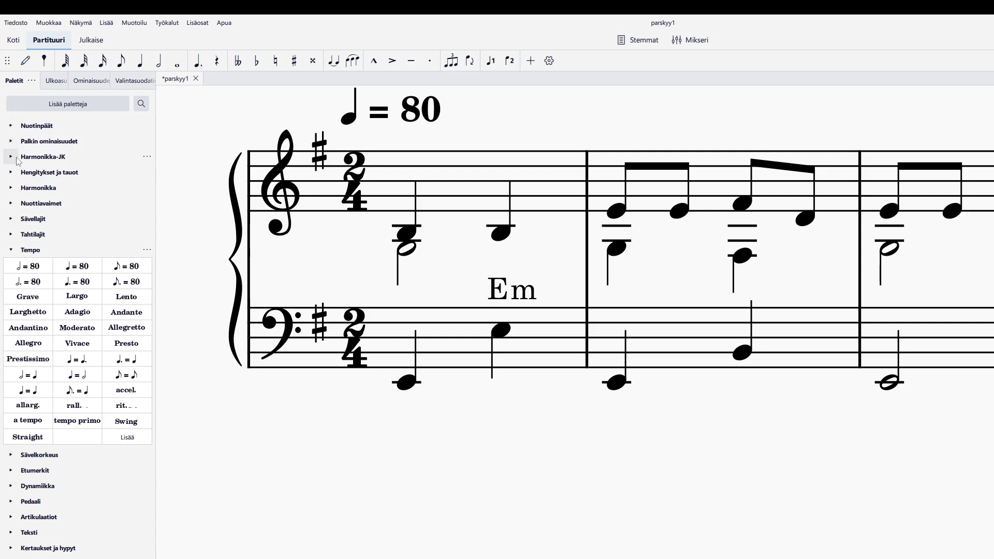
pyautogui.click(19, 190)
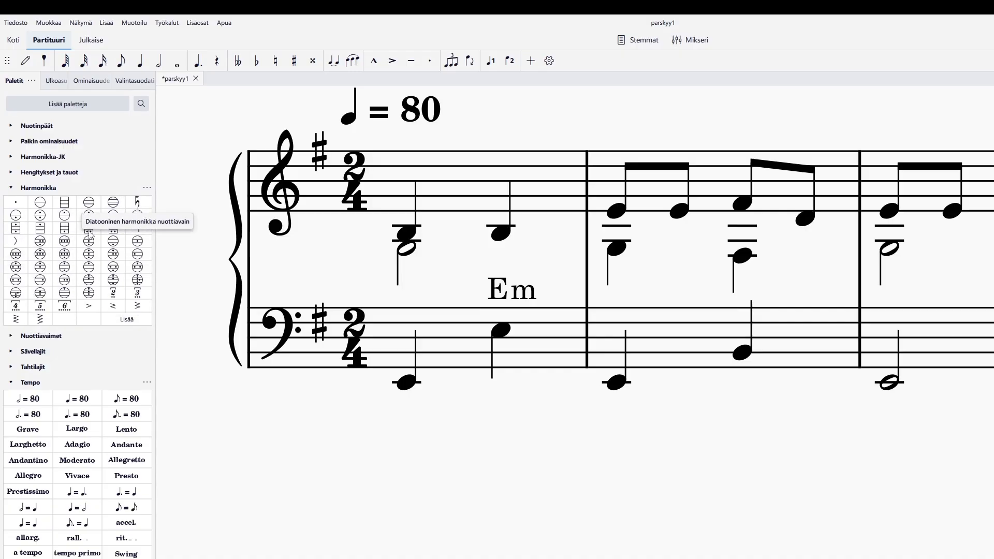
pyautogui.click(12, 160)
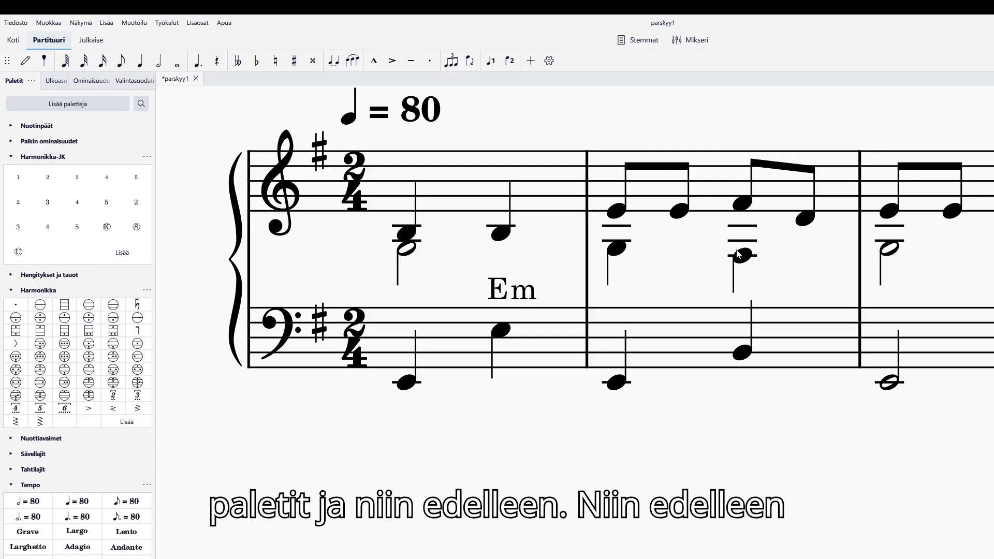
# - Set the score's page size to A4 in portrait orientation
pyautogui.scroll(-5, 596, 241)
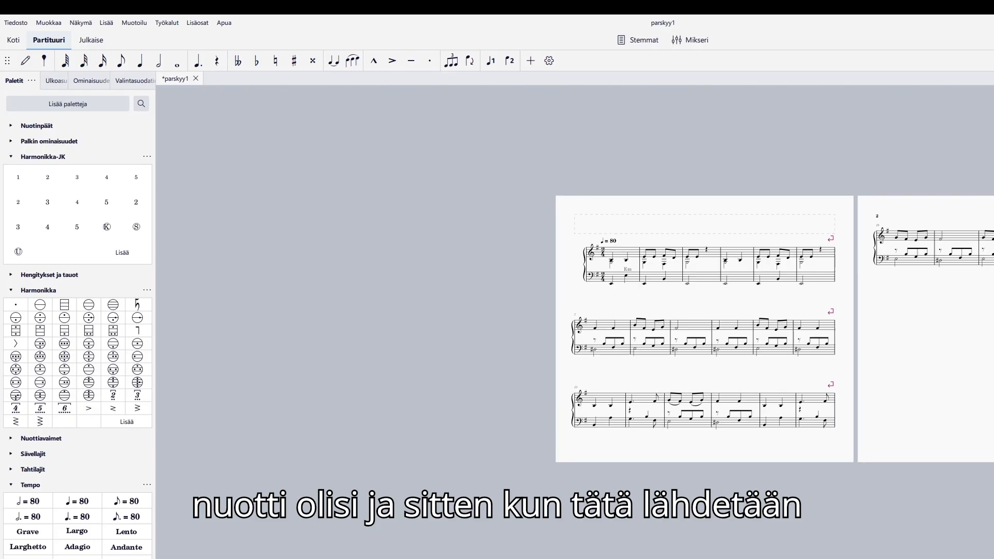
pyautogui.scroll(4, 670, 275)
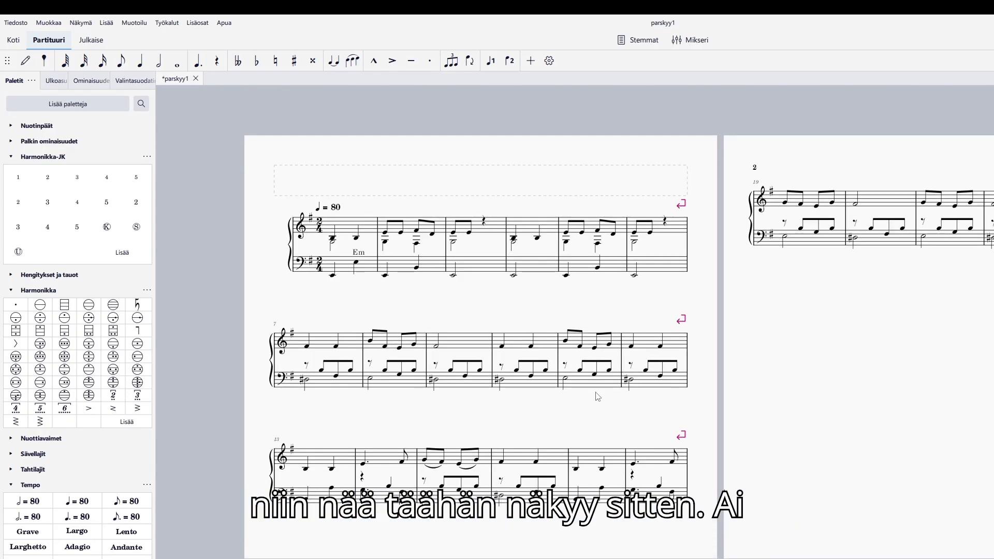
pyautogui.click(130, 26)
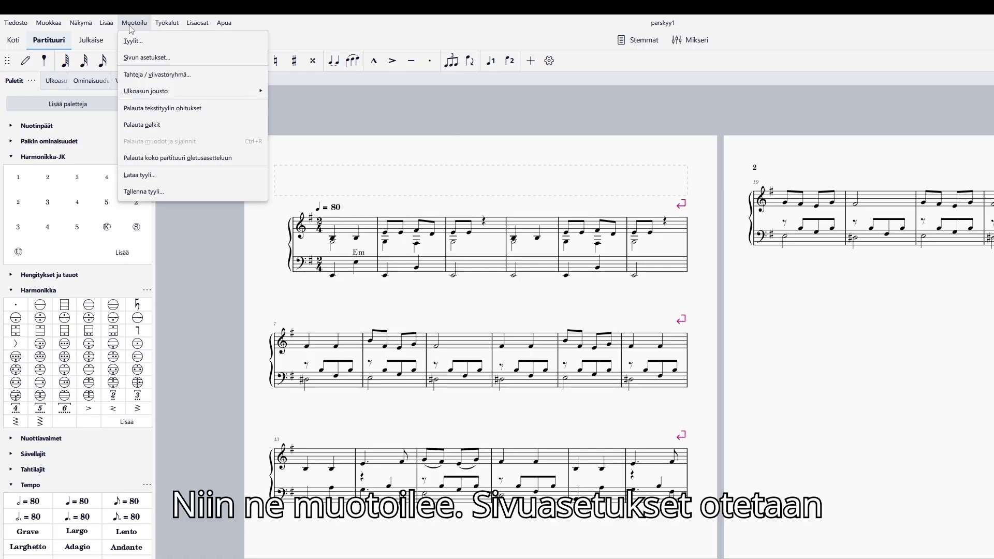
pyautogui.click(136, 57)
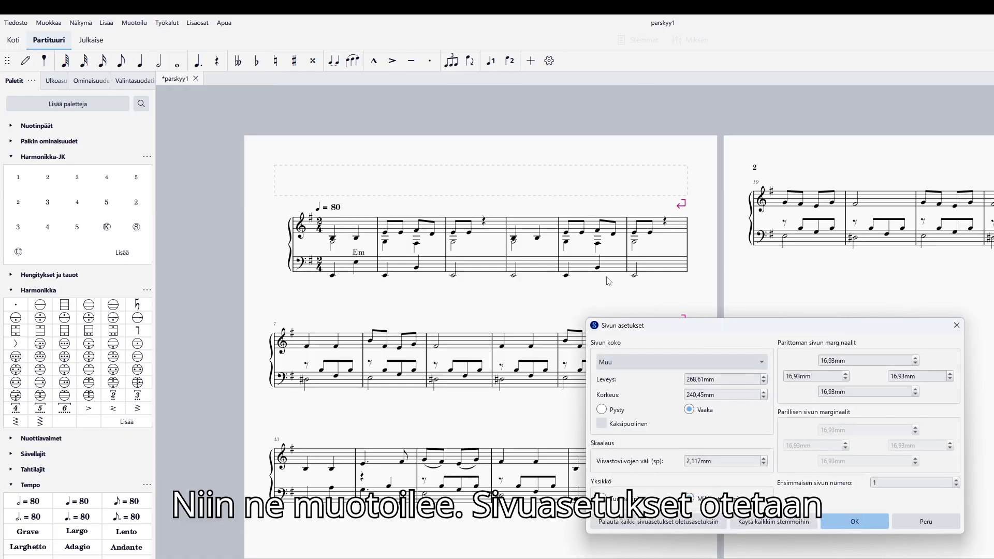
pyautogui.click(636, 362)
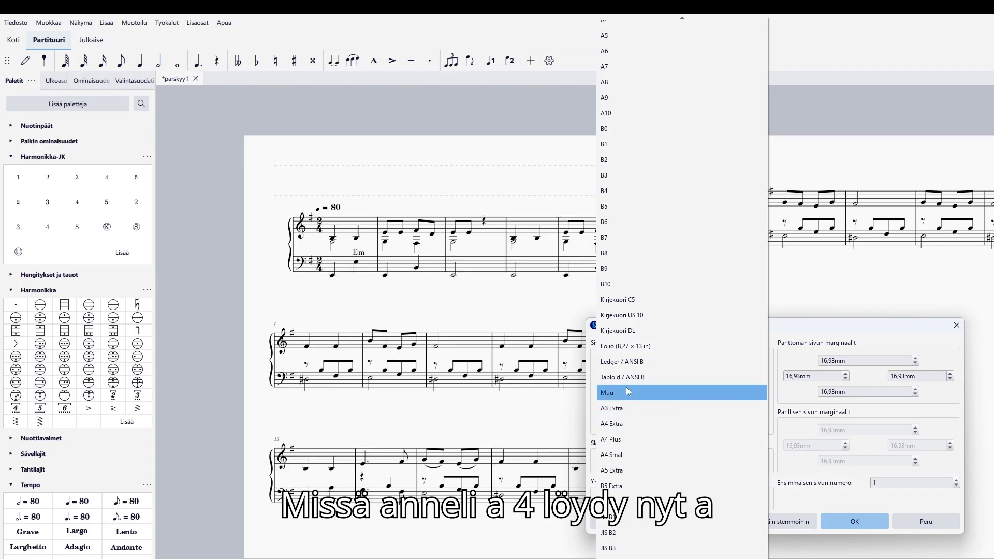
pyautogui.scroll(1, 610, 99)
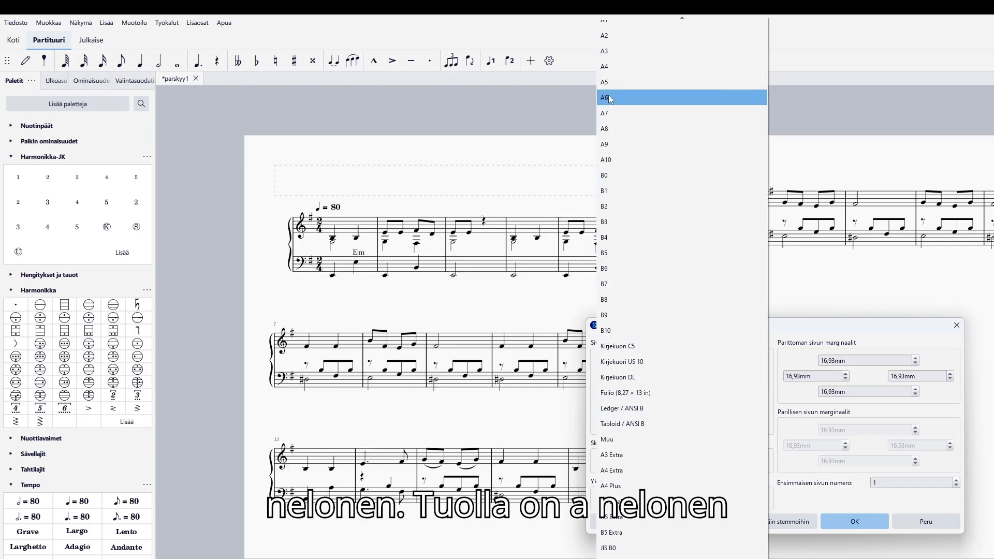
pyautogui.click(614, 68)
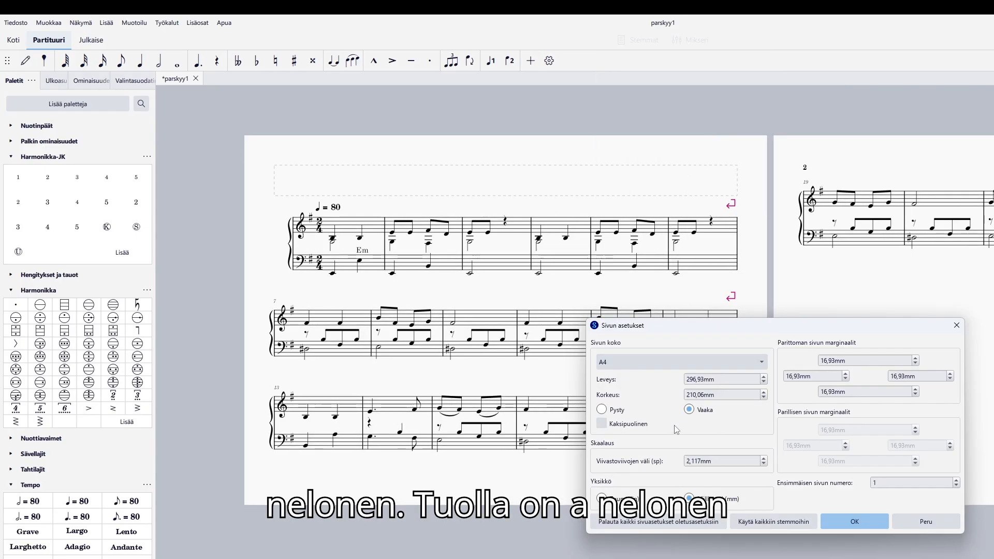
pyautogui.click(602, 409)
pyautogui.click(841, 521)
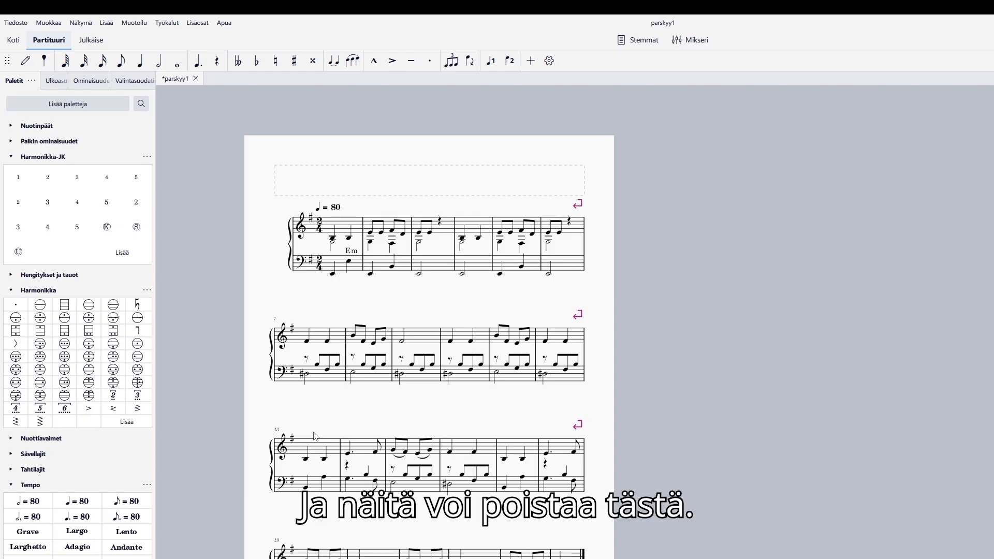
pyautogui.scroll(5, 247, 441)
pyautogui.scroll(3, 247, 440)
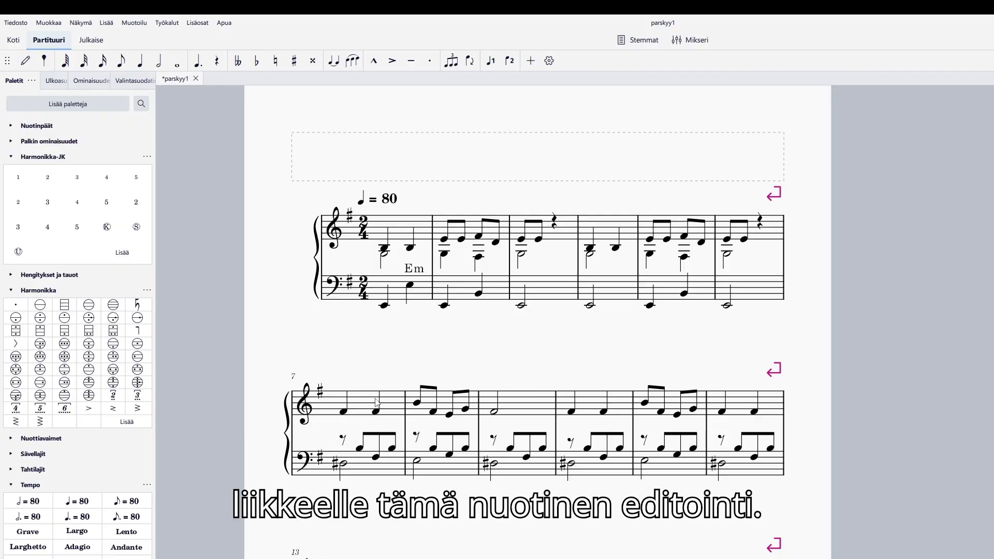
# - Save the arranged score
pyautogui.hotkey('ctrl', 's')
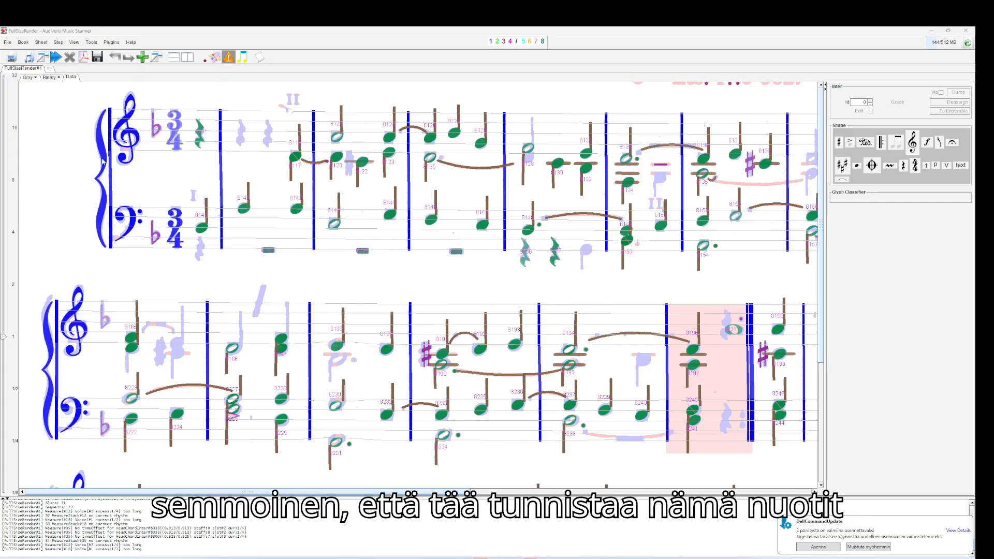
# - Switch to Audiveris and mark the two unrecognised rests in measure 1's treble staff as QUARTER_REST
pyautogui.click(244, 210)
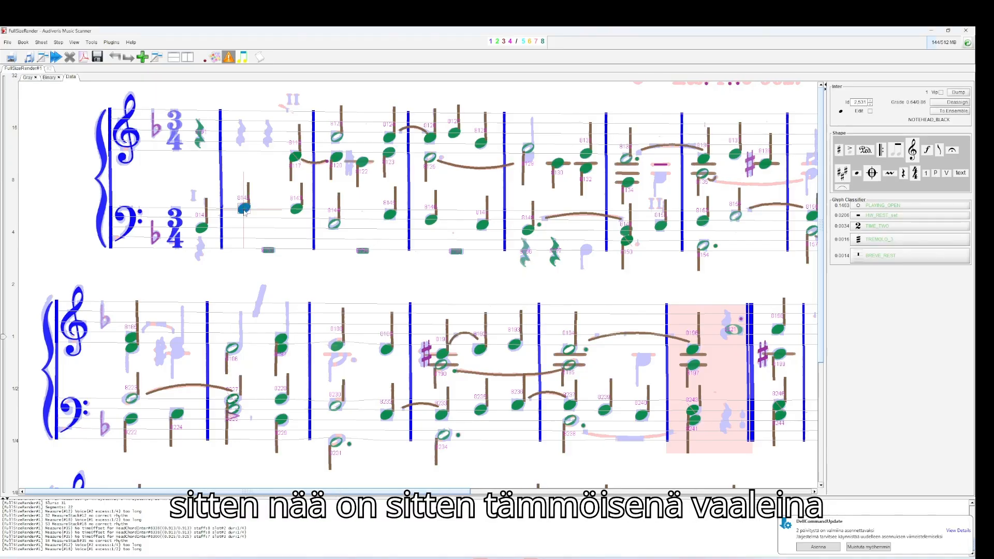
pyautogui.click(241, 138)
pyautogui.rightClick(240, 137)
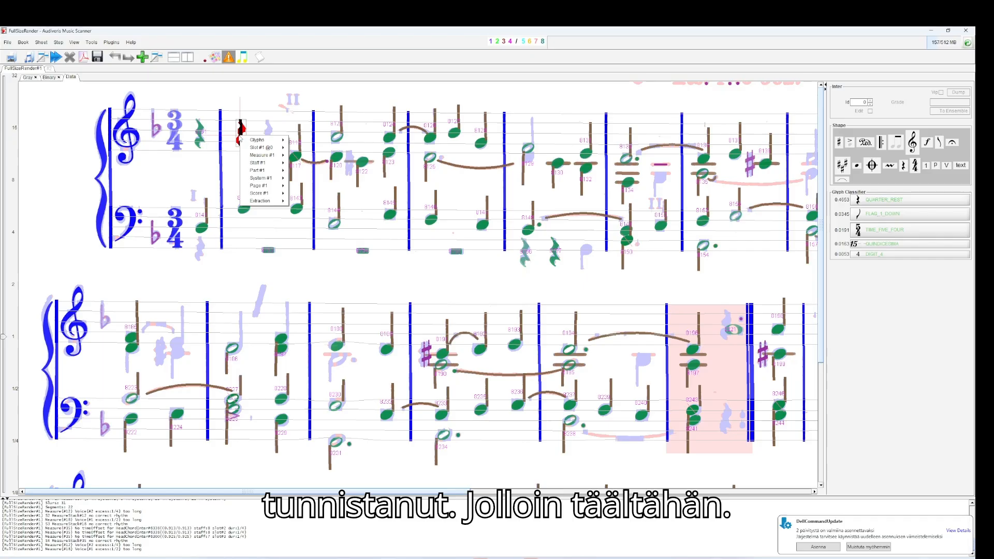
pyautogui.moveTo(256, 141)
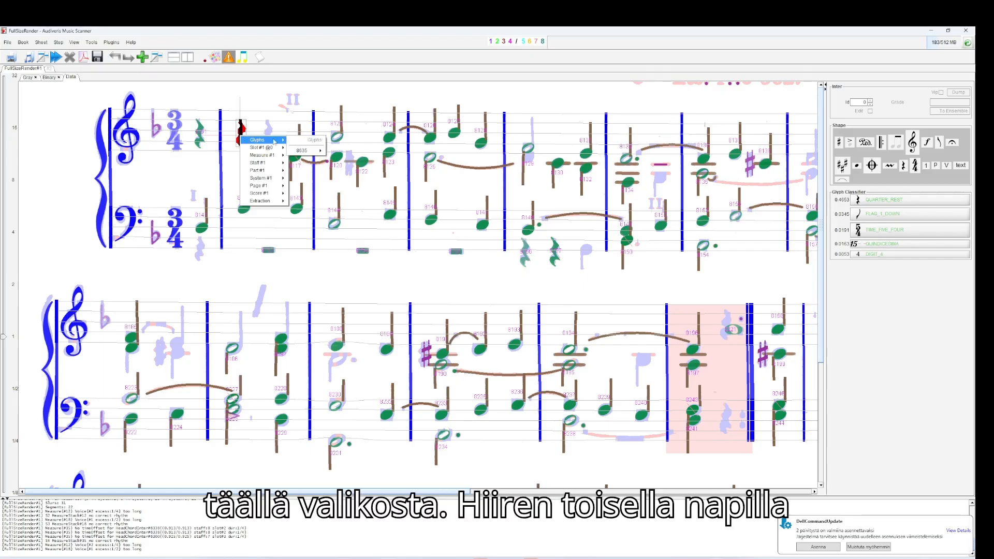
pyautogui.moveTo(306, 151)
pyautogui.moveTo(344, 151)
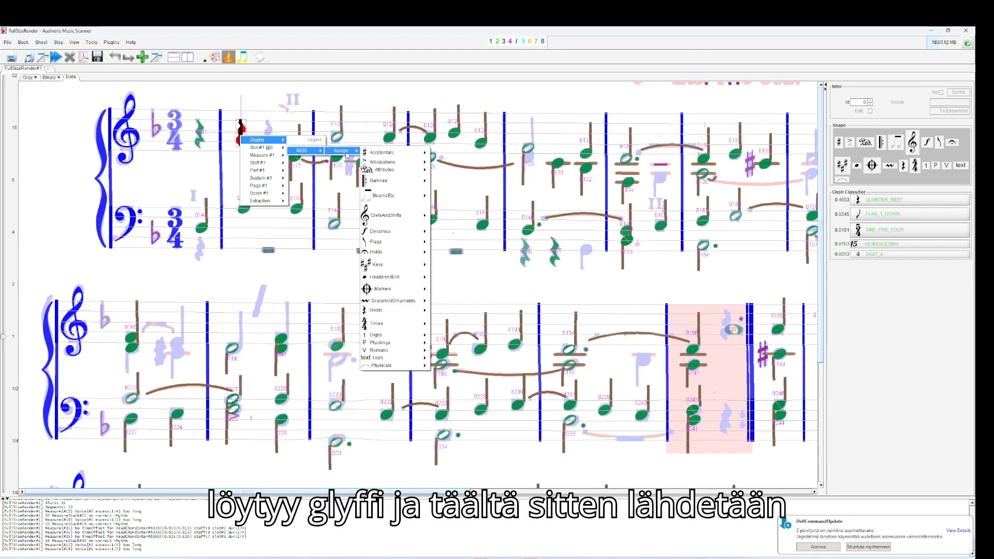
pyautogui.moveTo(390, 294)
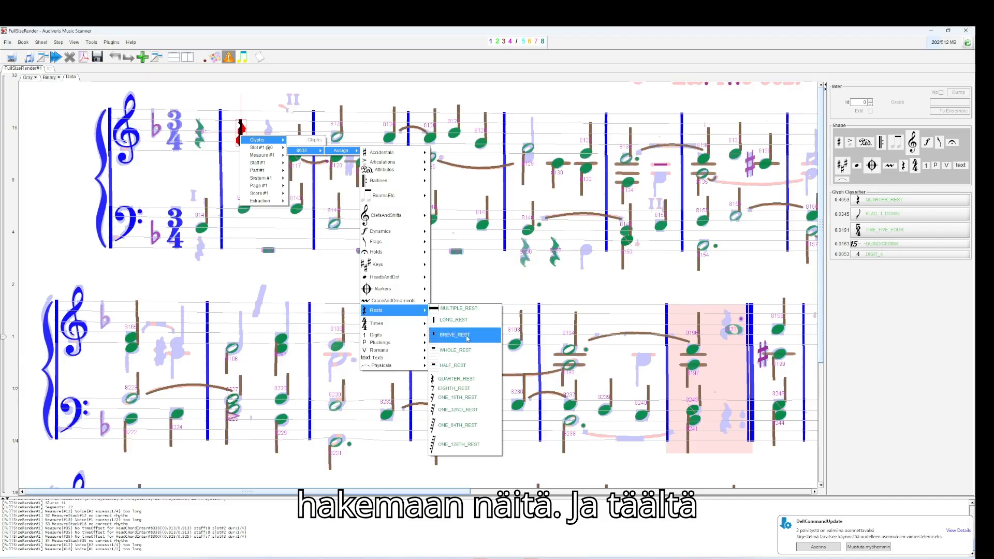
pyautogui.click(465, 379)
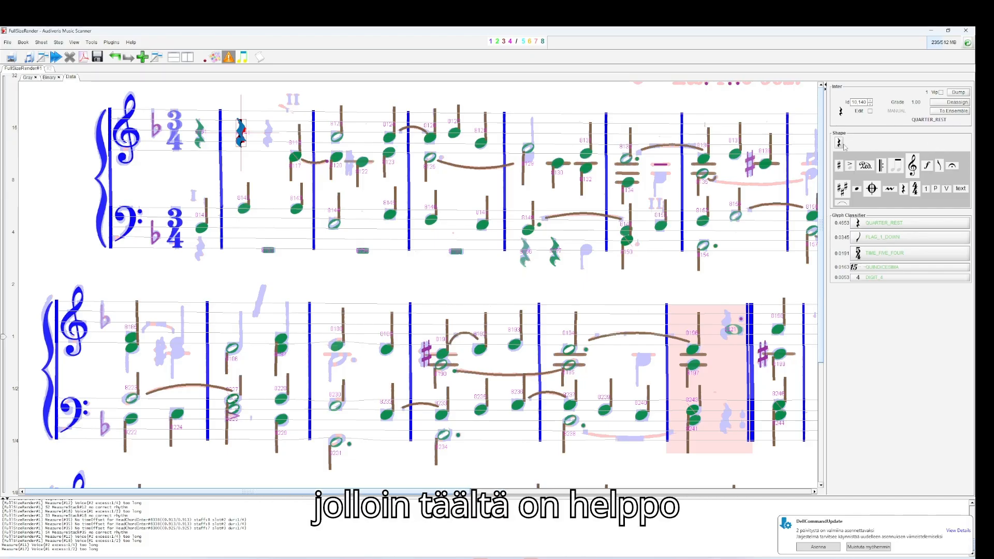
pyautogui.moveTo(780, 132); pyautogui.dragTo(269, 139)
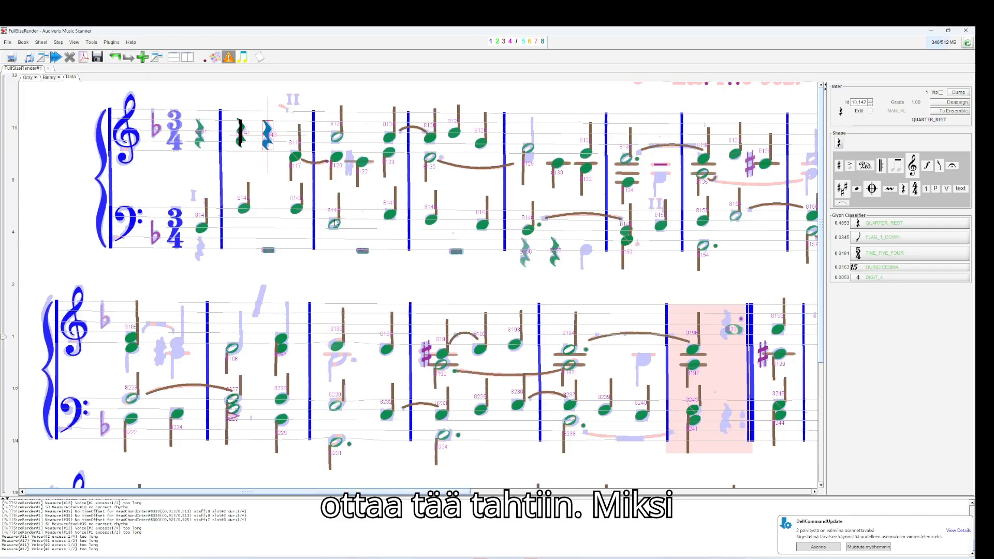
# - Assign the SHARP accidental to the unrecognised glyph before the lower quarter note in measure 2's treble staff
pyautogui.click(350, 168)
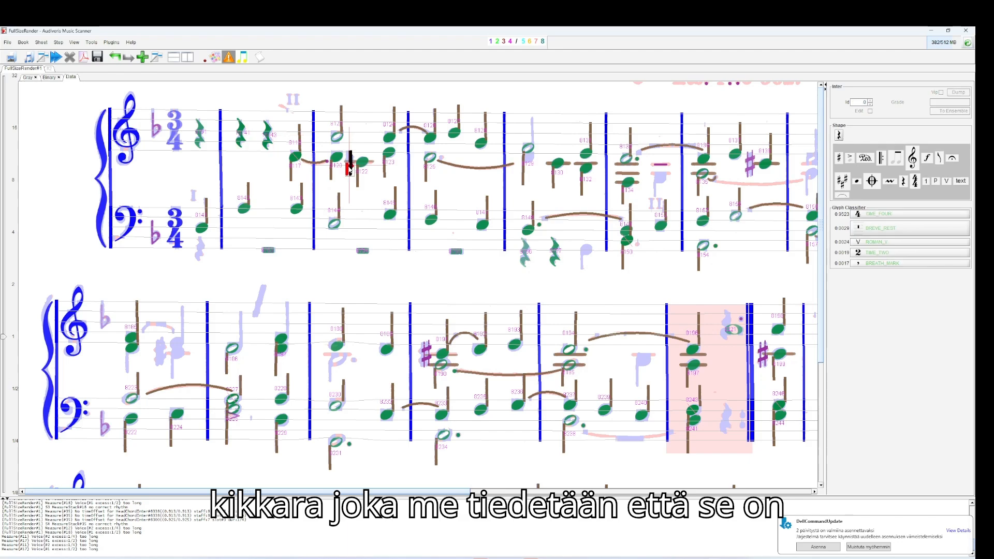
pyautogui.rightClick(349, 170)
pyautogui.moveTo(384, 173)
pyautogui.moveTo(414, 184)
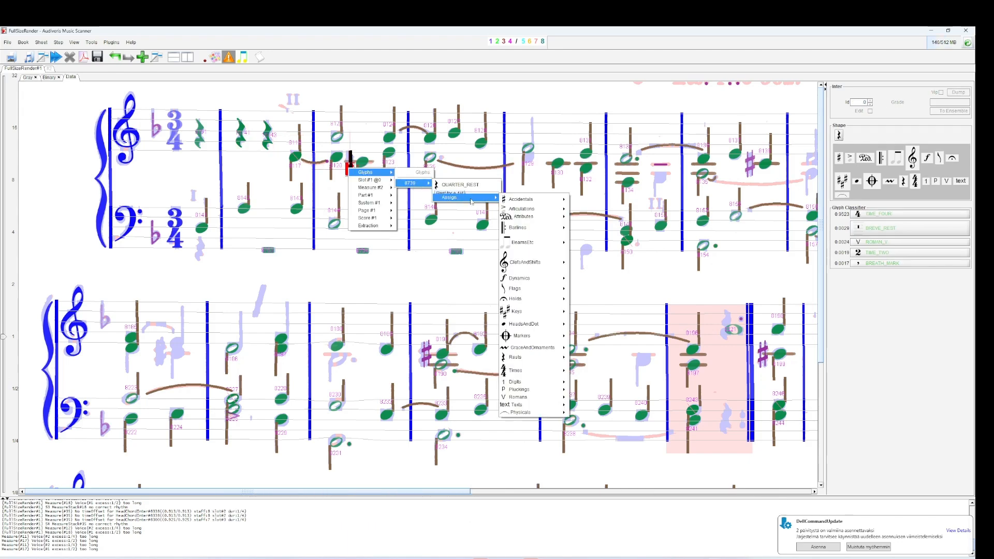
pyautogui.moveTo(466, 197)
pyautogui.moveTo(532, 201)
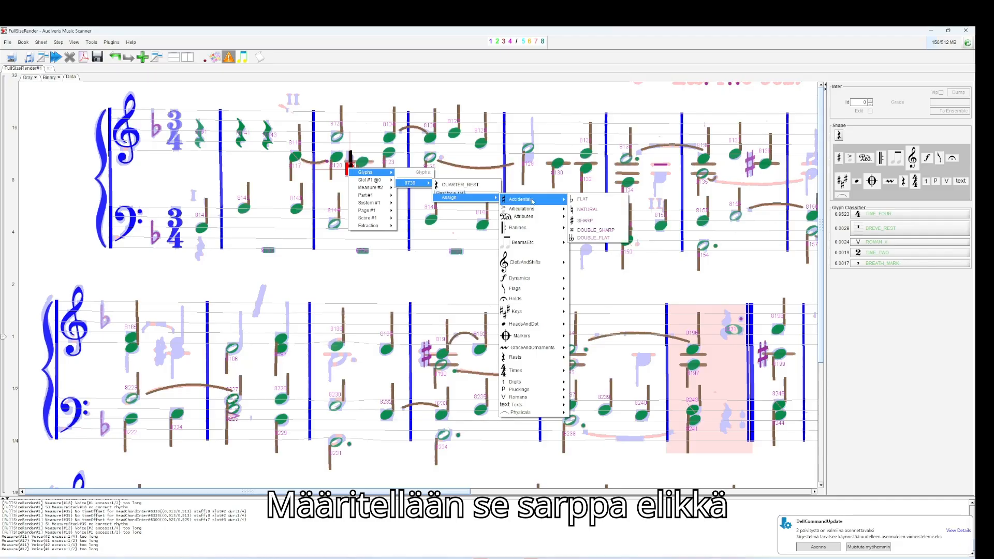
pyautogui.click(594, 221)
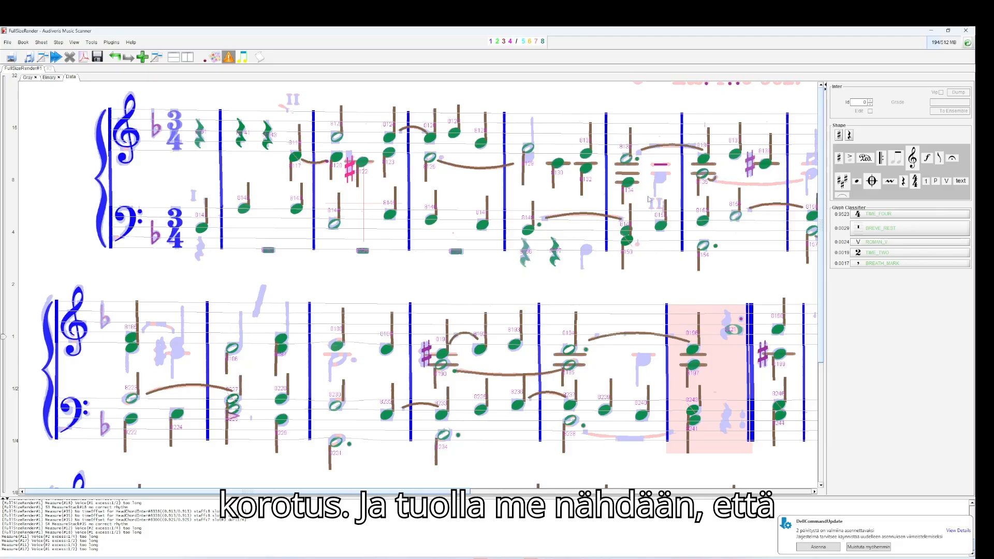
# - Assign QUARTER_NOTE_DOWN to the unrecognised glyph just below the half note at the start of measure 4's treble staff
pyautogui.click(528, 158)
pyautogui.rightClick(528, 158)
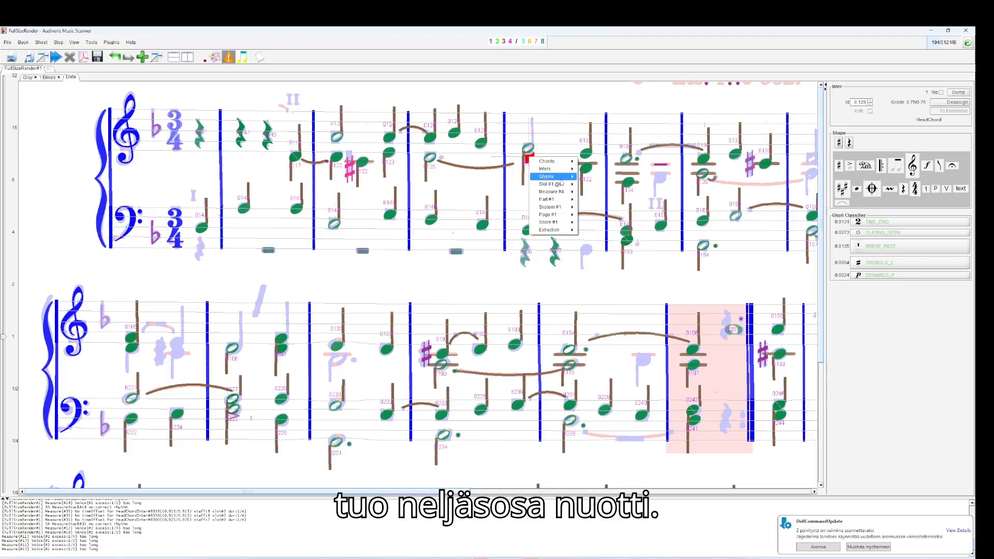
pyautogui.moveTo(560, 173)
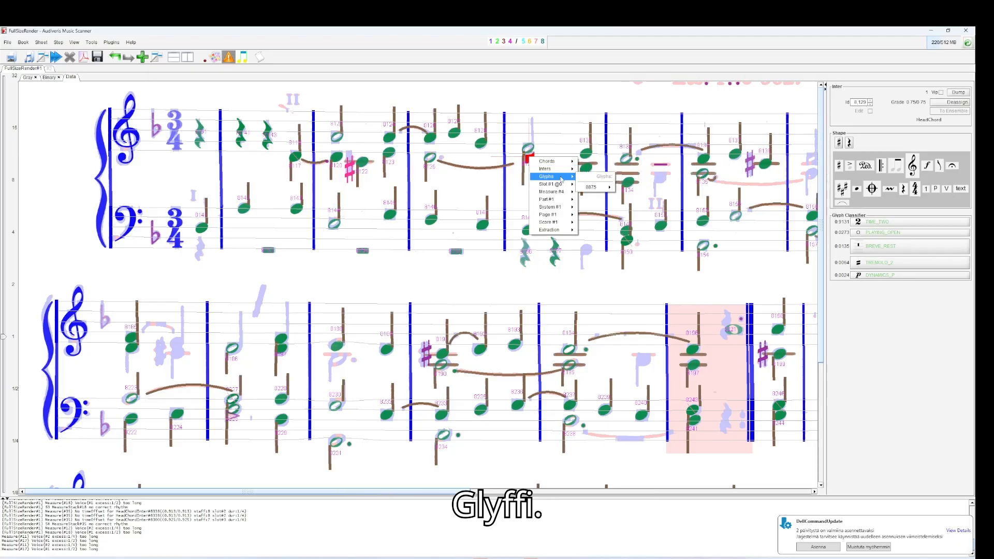
pyautogui.moveTo(593, 186)
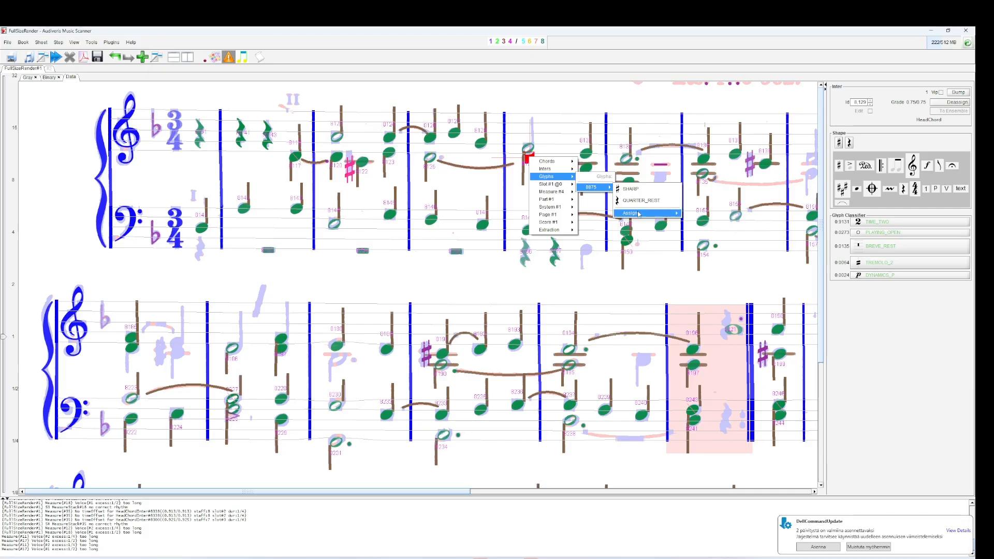
pyautogui.moveTo(637, 213)
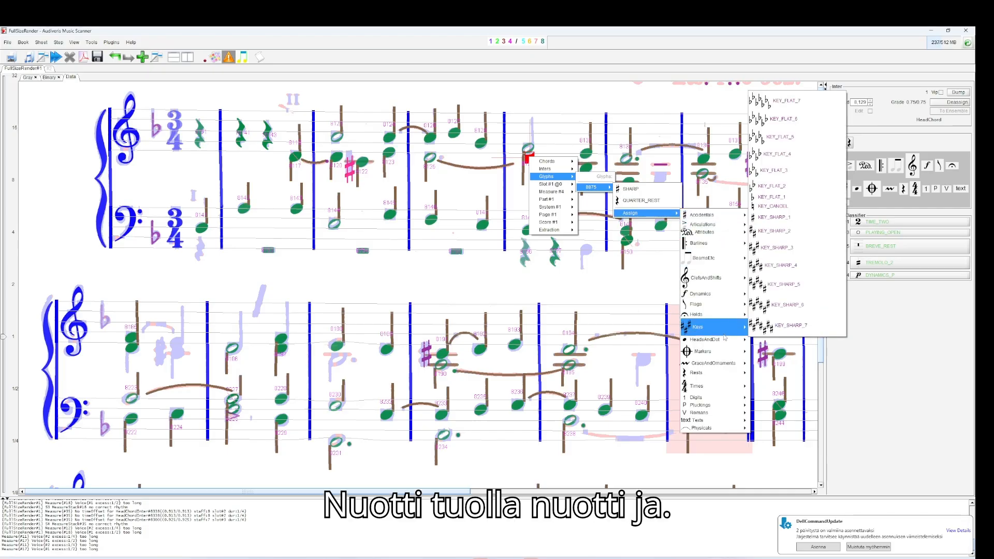
pyautogui.moveTo(724, 340)
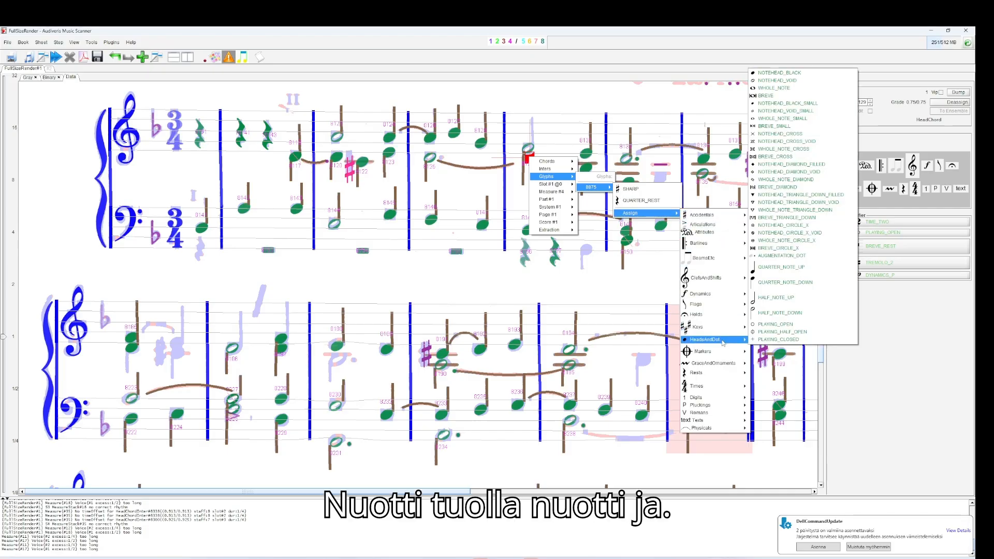
pyautogui.click(776, 282)
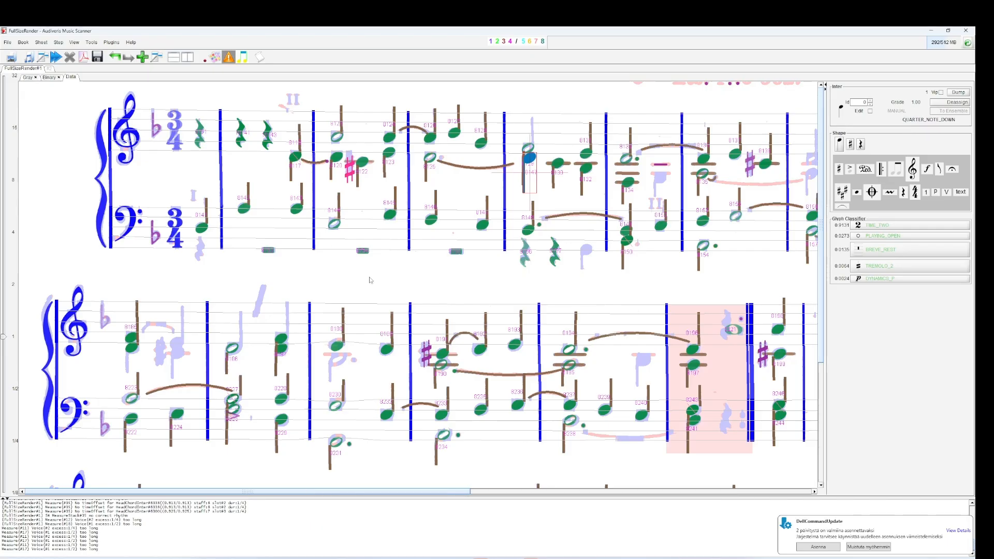
# - Place a QUARTER_NOTE_DOWN over the unrecognised note after the two rests in measure 4's bass staff
pyautogui.click(588, 252)
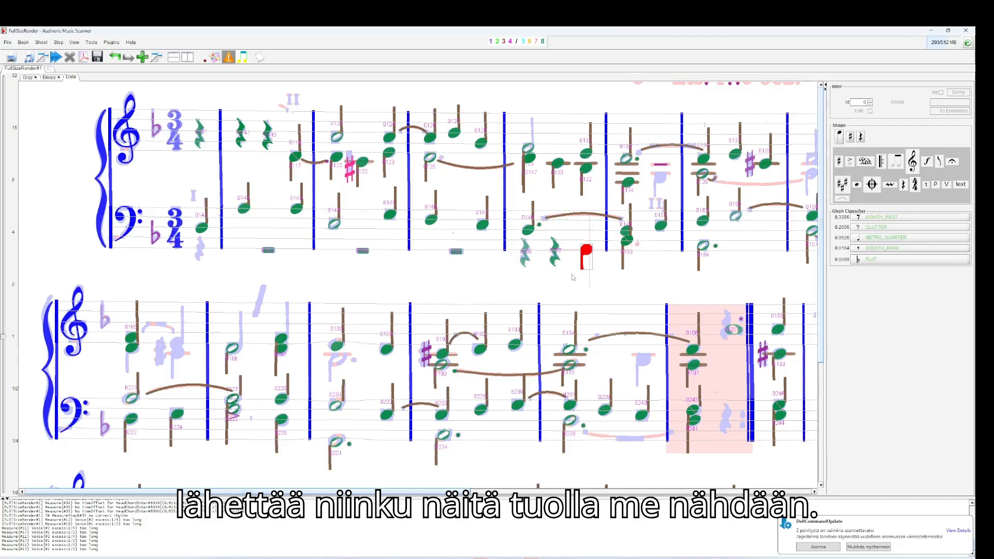
pyautogui.click(617, 279)
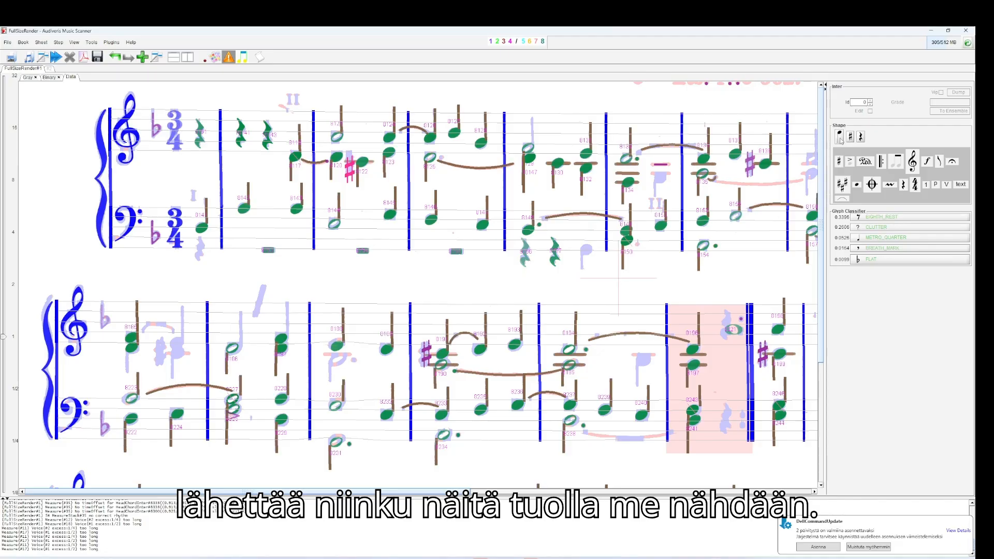
pyautogui.moveTo(839, 137); pyautogui.dragTo(592, 268)
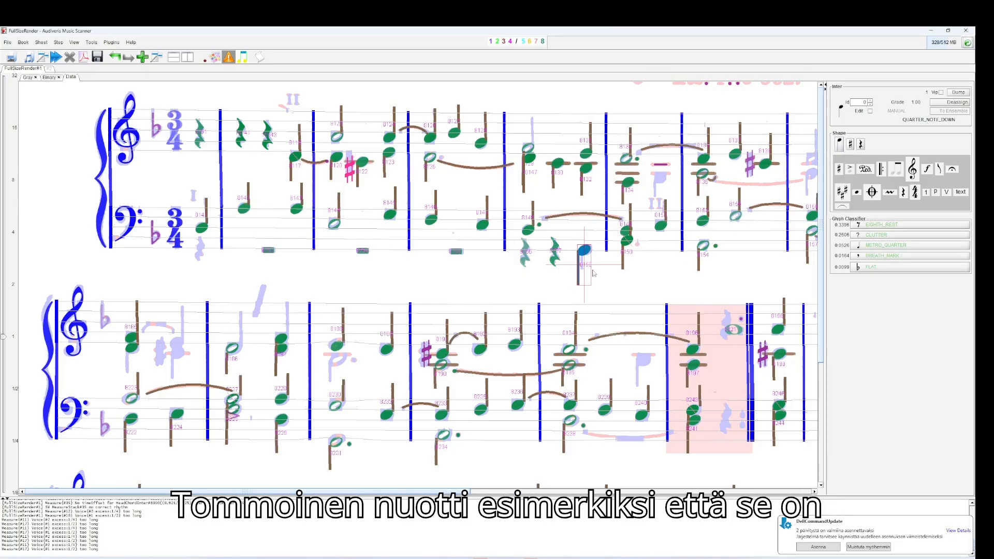
# - Assign AUGMENTATION_DOT to the unrecognised dot beside the first bass note in measure 5
pyautogui.click(637, 247)
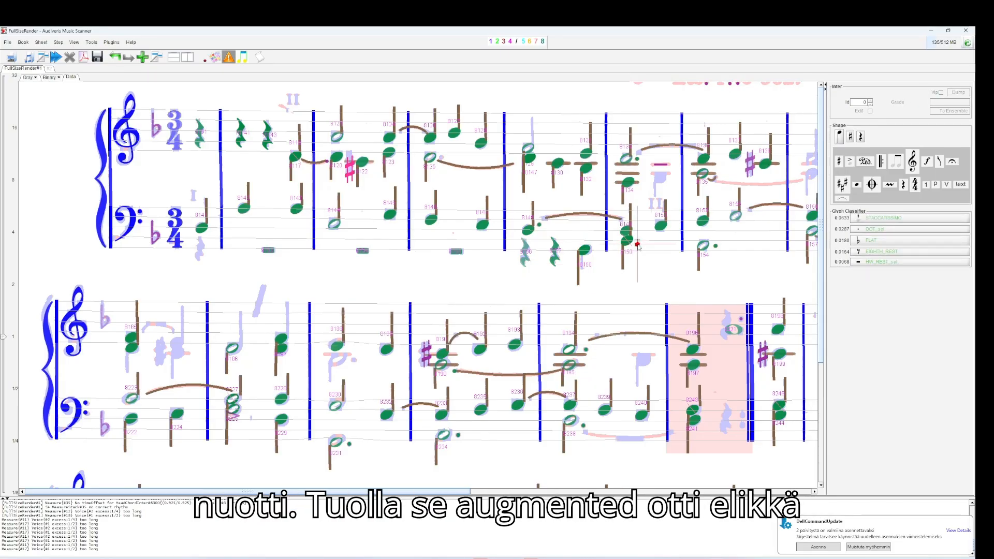
pyautogui.rightClick(638, 246)
pyautogui.moveTo(659, 251)
pyautogui.moveTo(699, 260)
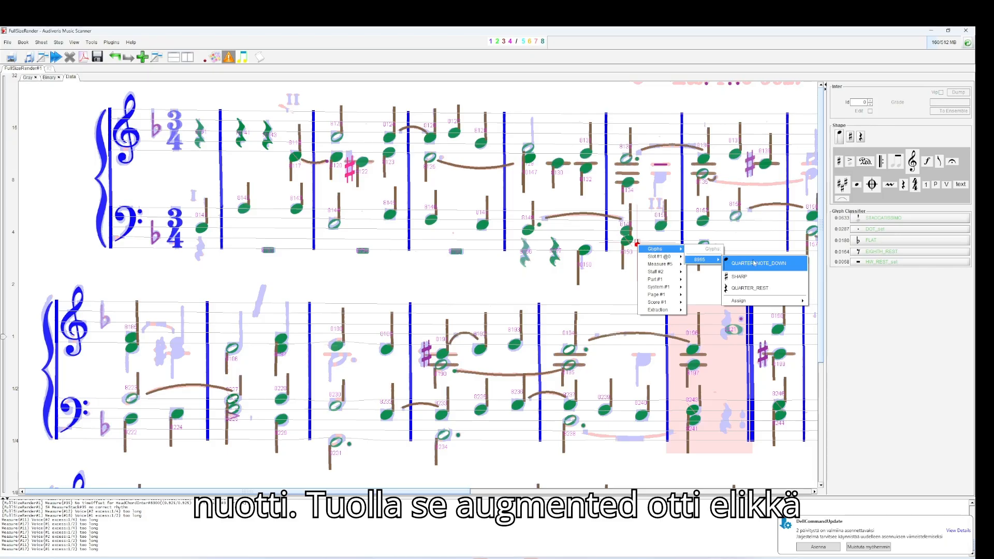
pyautogui.moveTo(746, 301)
pyautogui.moveTo(843, 429)
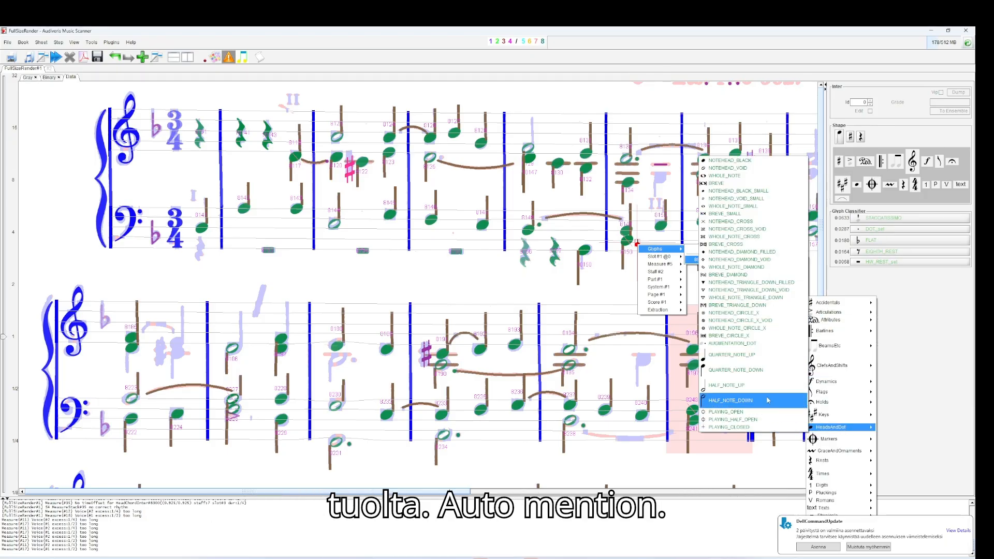
pyautogui.click(742, 343)
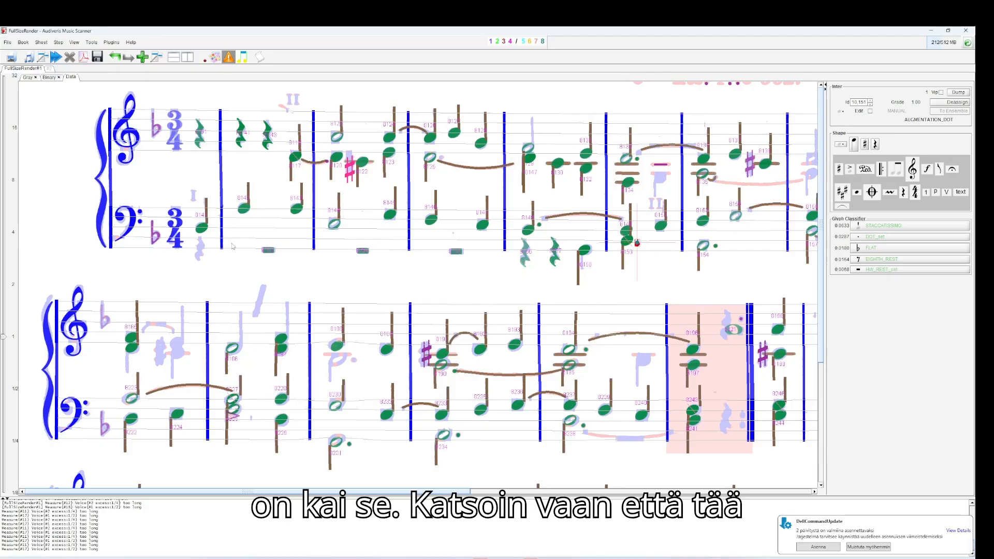
pyautogui.click(202, 250)
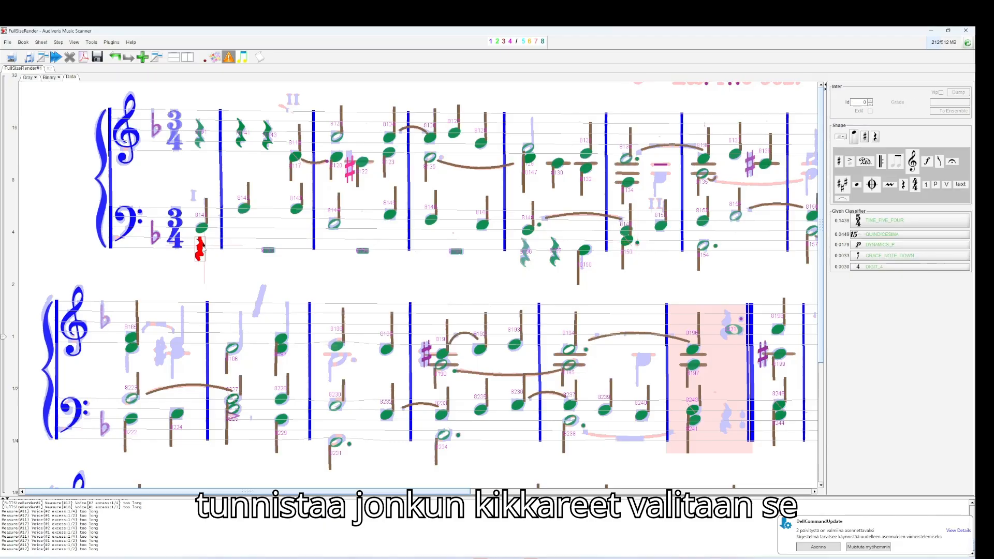
pyautogui.rightClick(199, 247)
pyautogui.moveTo(208, 250)
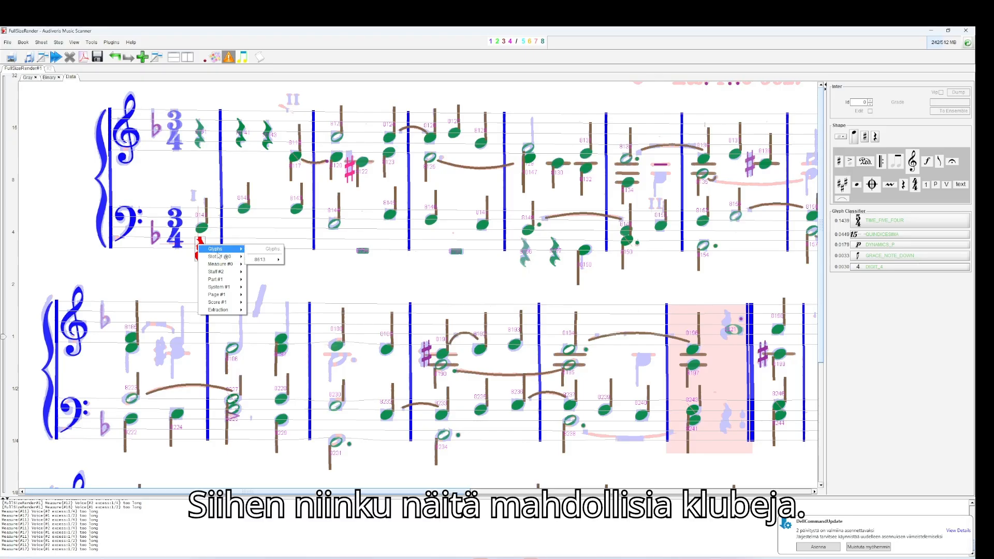
pyautogui.moveTo(214, 273)
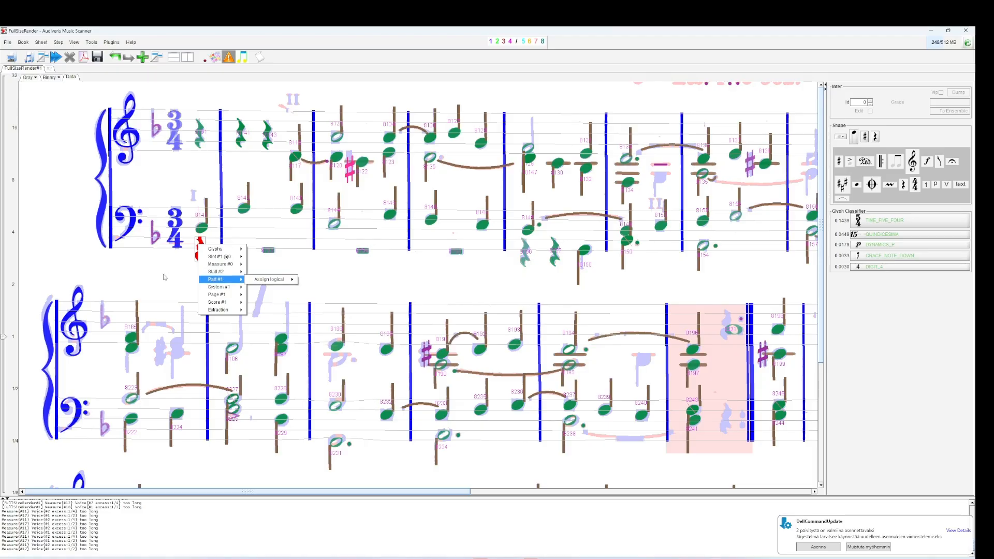
# - Replace the false whole note before the second system's double barline with a RIGHT_REPEAT_SIGN, adding it across the whole system height
pyautogui.click(740, 331)
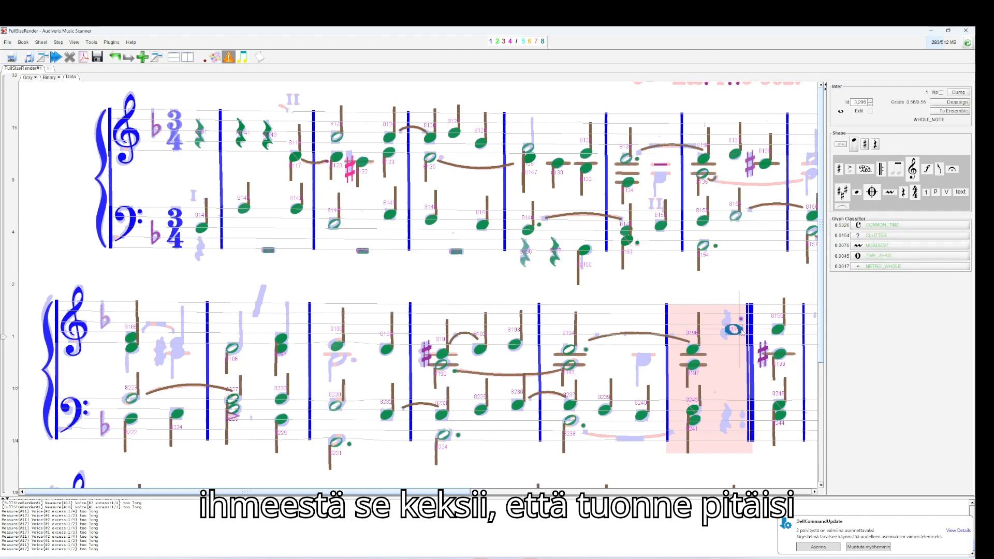
pyautogui.press('Delete')
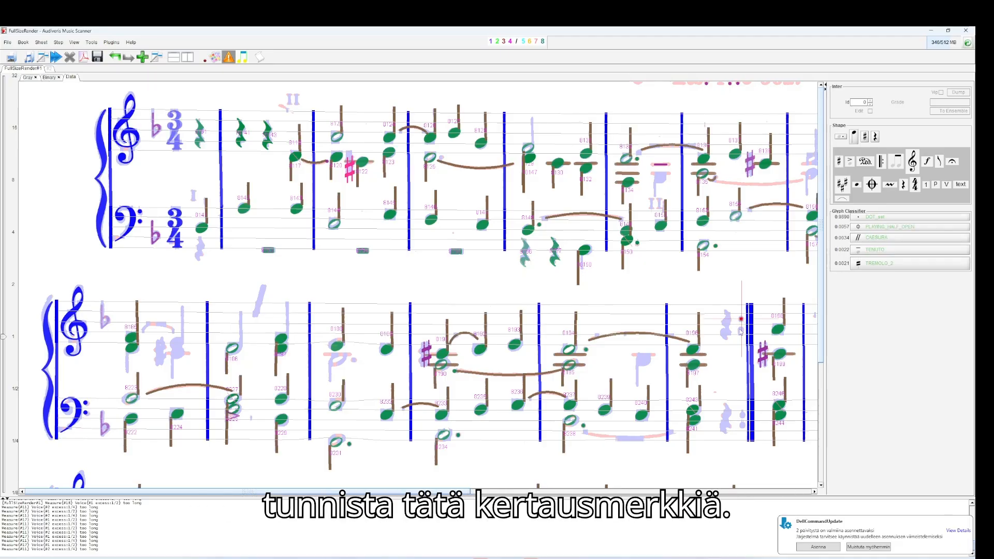
pyautogui.click(741, 330)
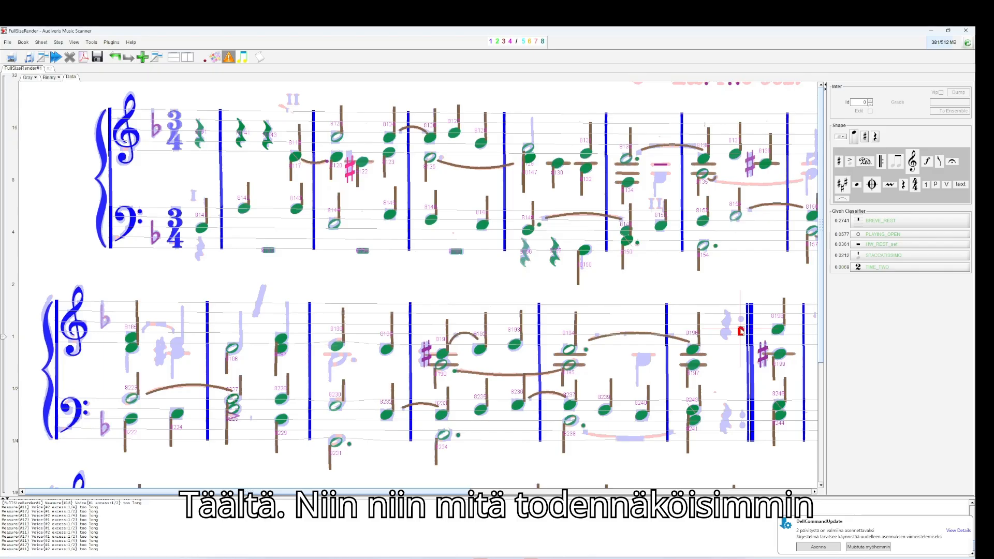
pyautogui.rightClick(740, 330)
pyautogui.moveTo(779, 333)
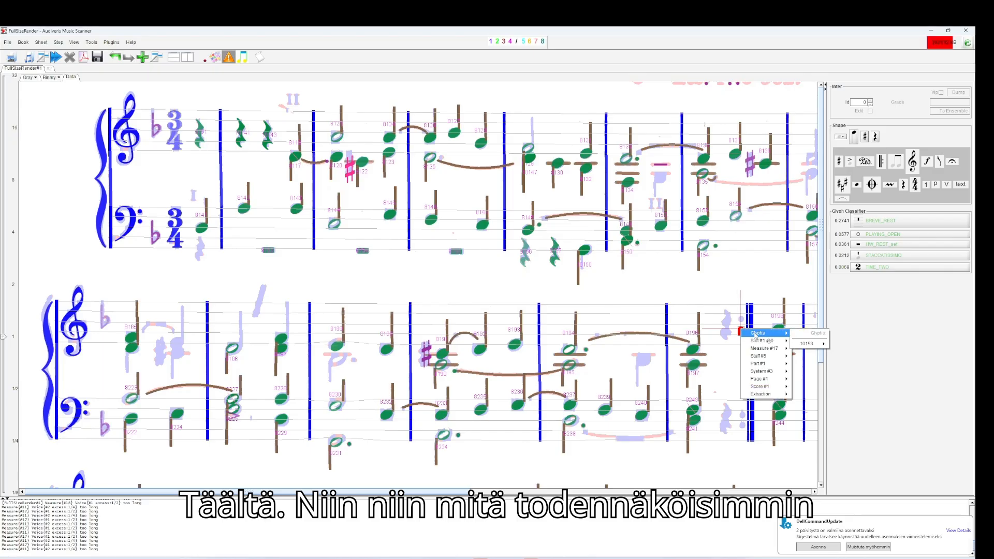
pyautogui.moveTo(801, 344)
pyautogui.moveTo(859, 393)
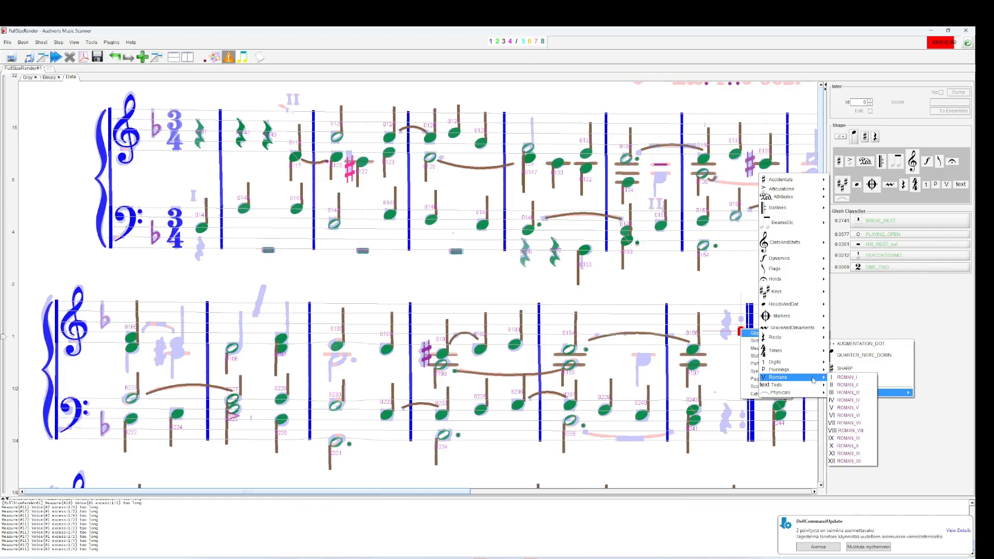
pyautogui.moveTo(807, 371)
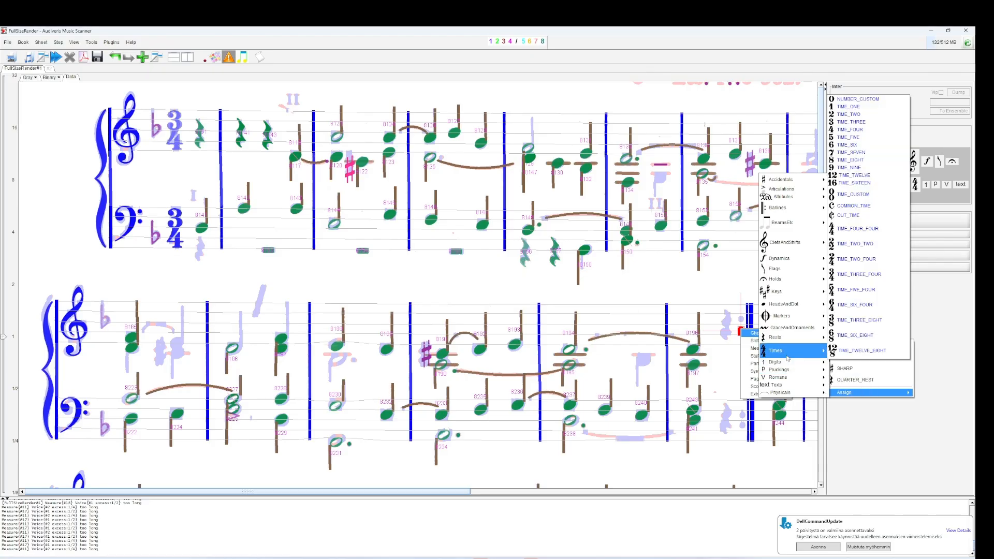
pyautogui.moveTo(782, 223)
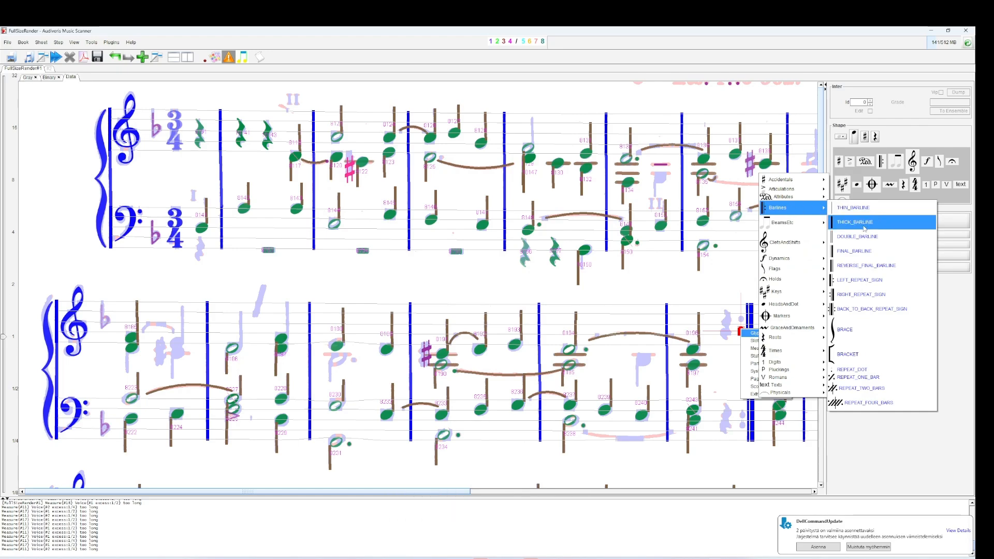
pyautogui.click(865, 295)
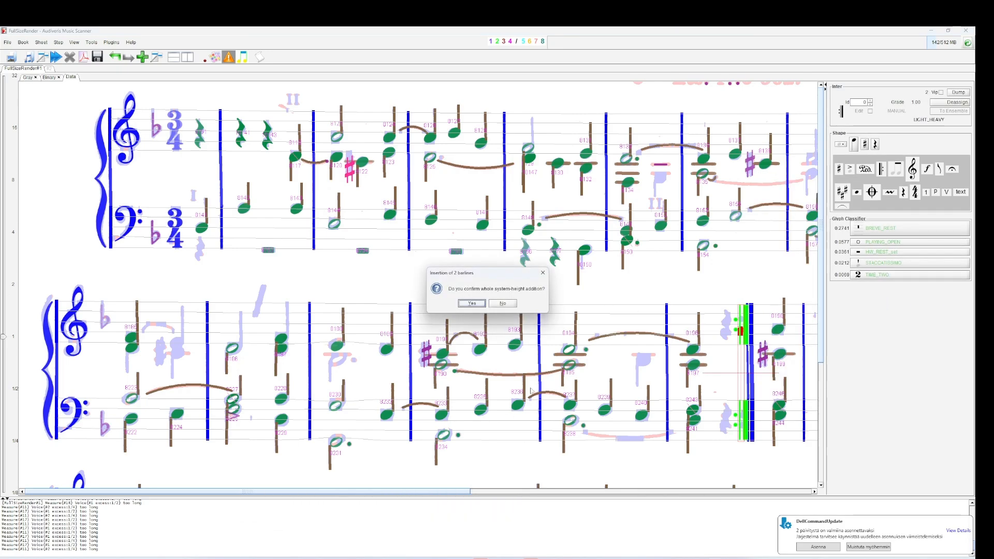
pyautogui.click(472, 303)
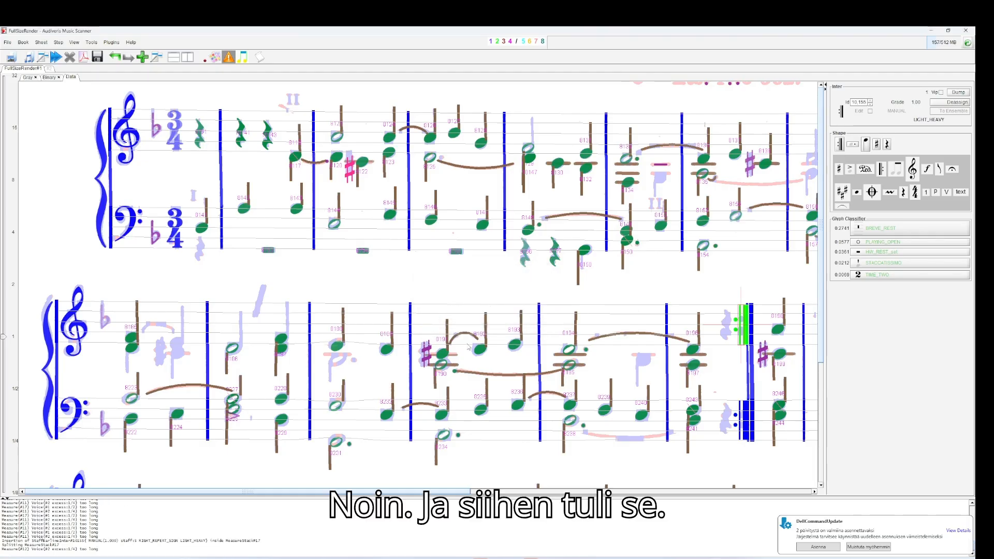